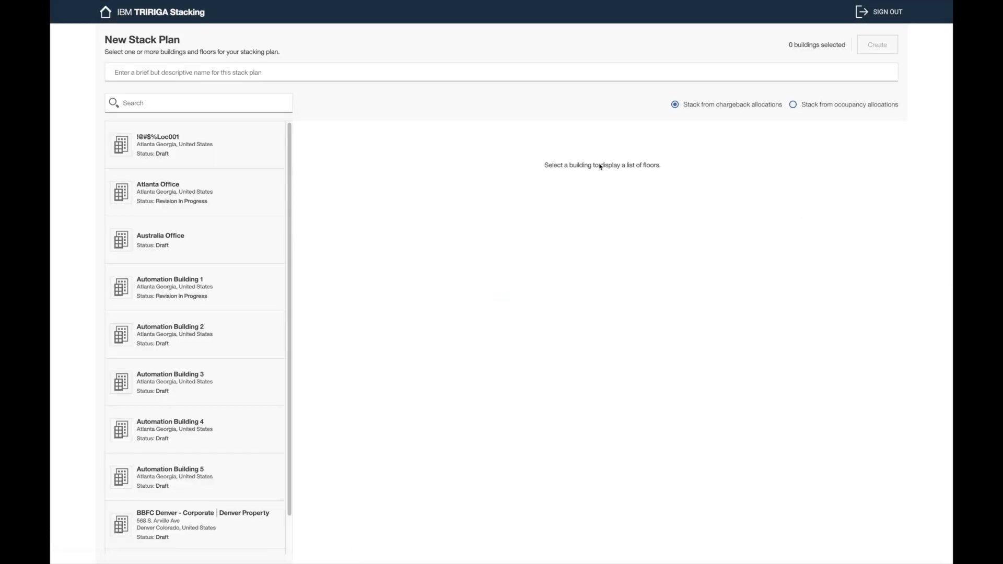
Step: Name the new stack plan 'acm demo test' and search buildings for 'stacking'
click(483, 71)
text(acm demo test)
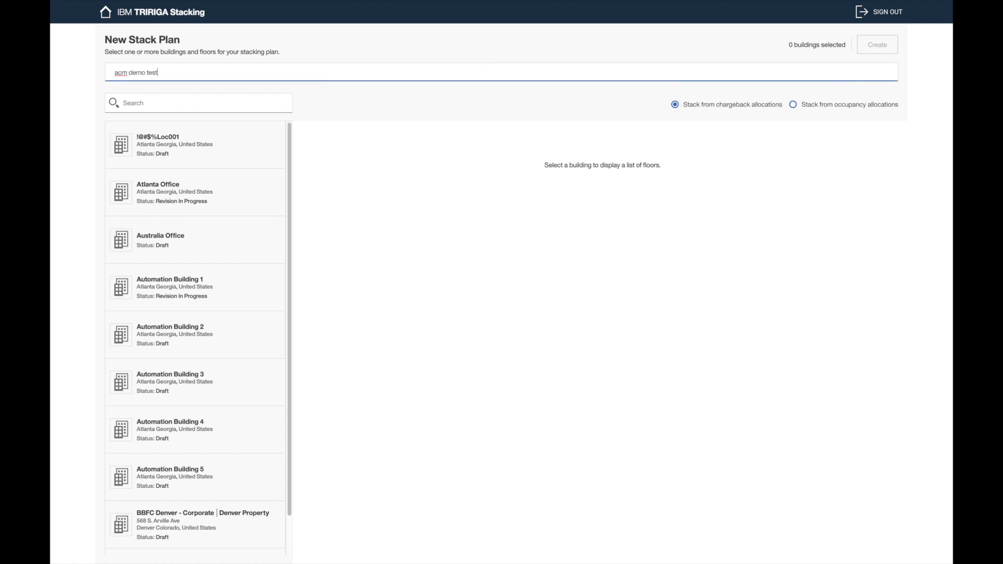
click(232, 104)
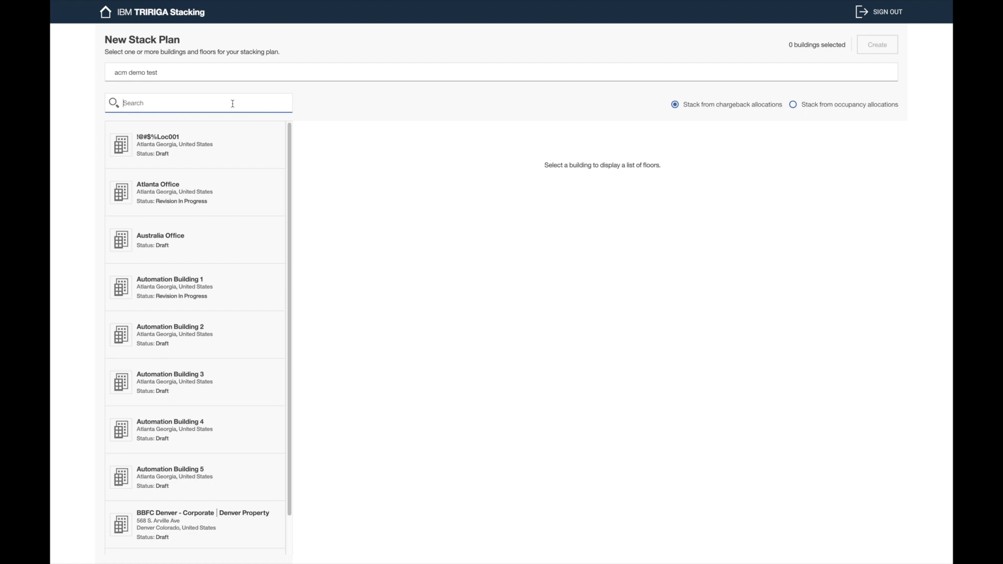
text(stacking)
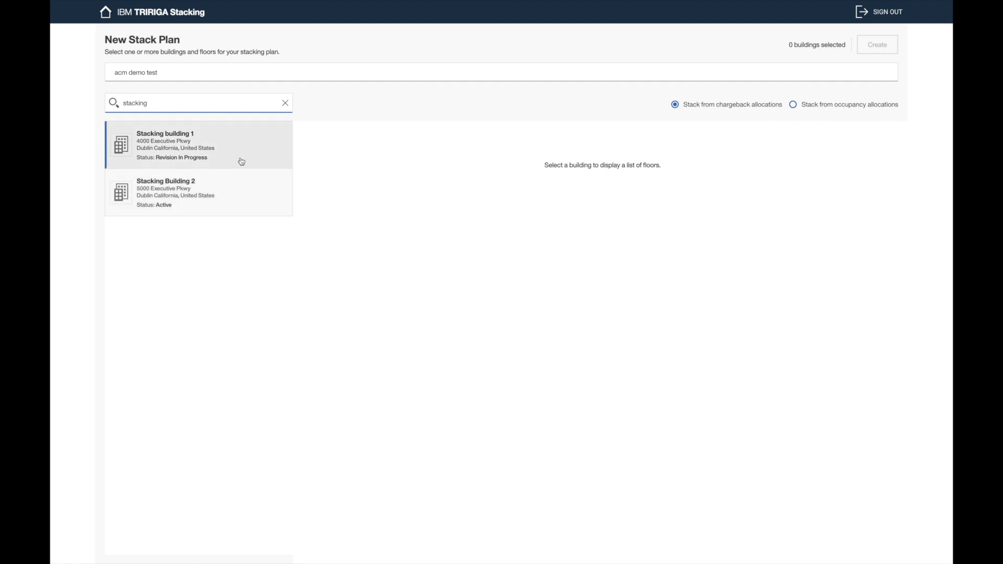
Step: Include all floors of Stacking building 1 and Stacking Building 2, then create the plan
click(241, 160)
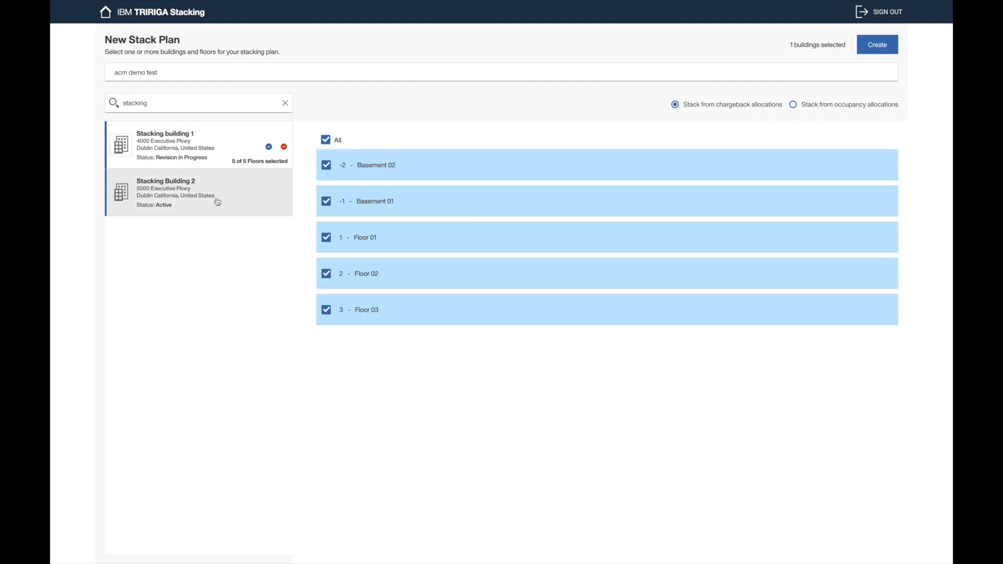
click(218, 200)
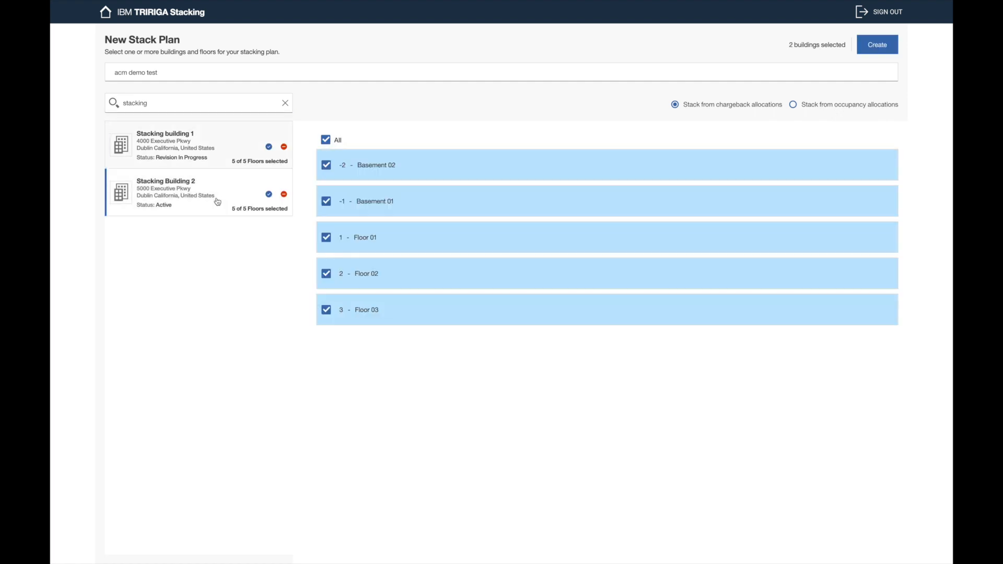
click(285, 149)
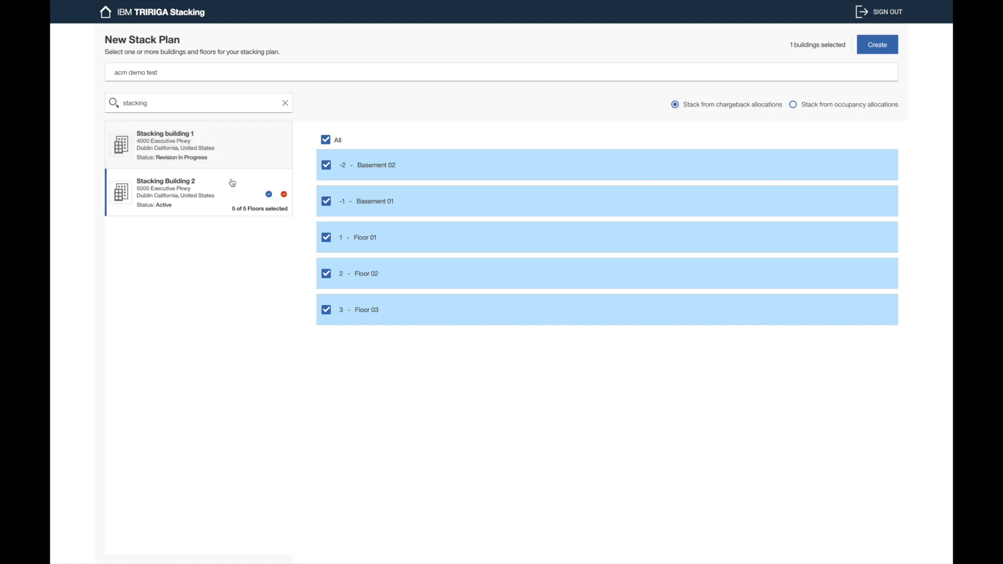
click(221, 144)
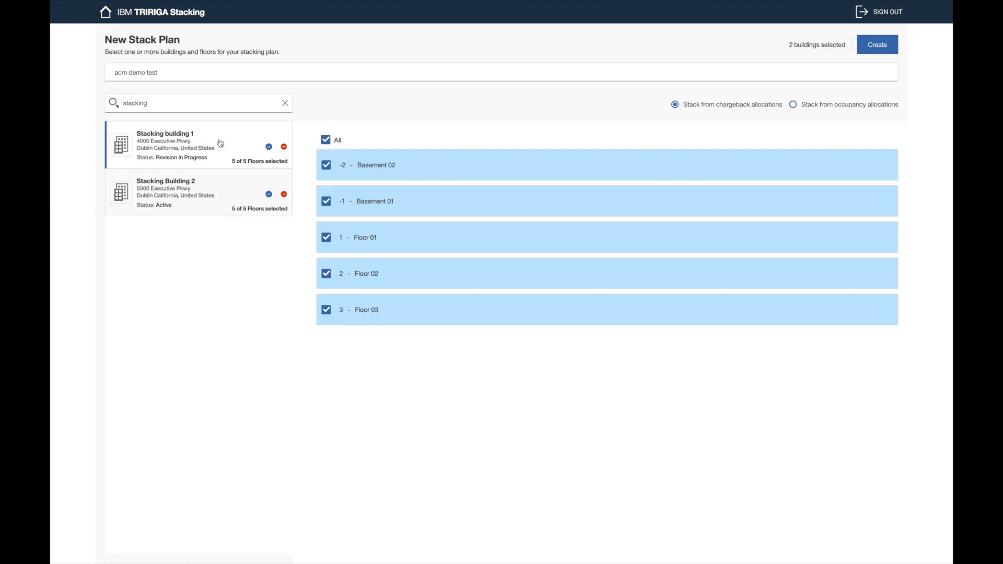
drag(791, 46, 821, 46)
click(804, 46)
click(890, 47)
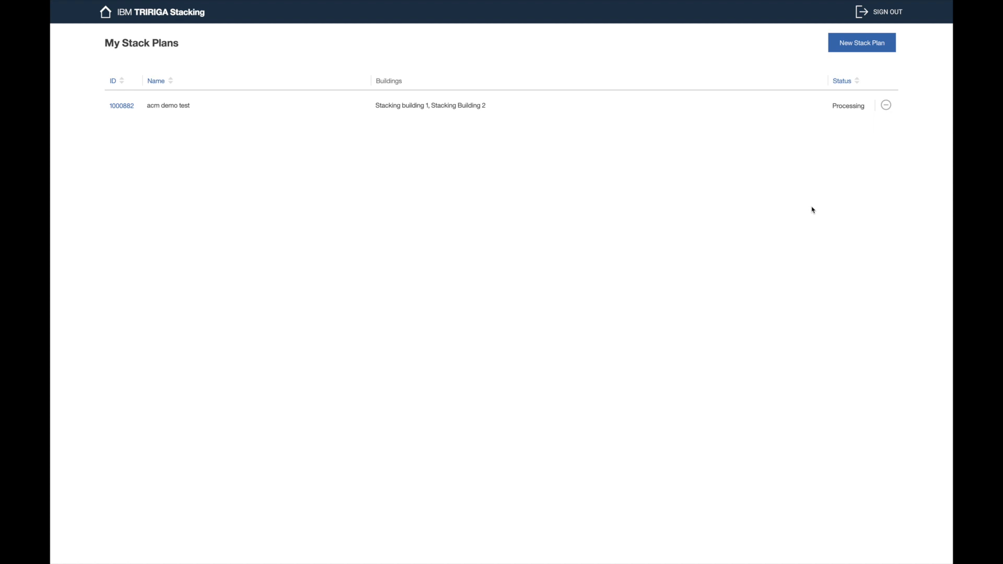
Step: Refresh My Stack Plans until acm demo test shows Draft, then open that plan
key(super+r)
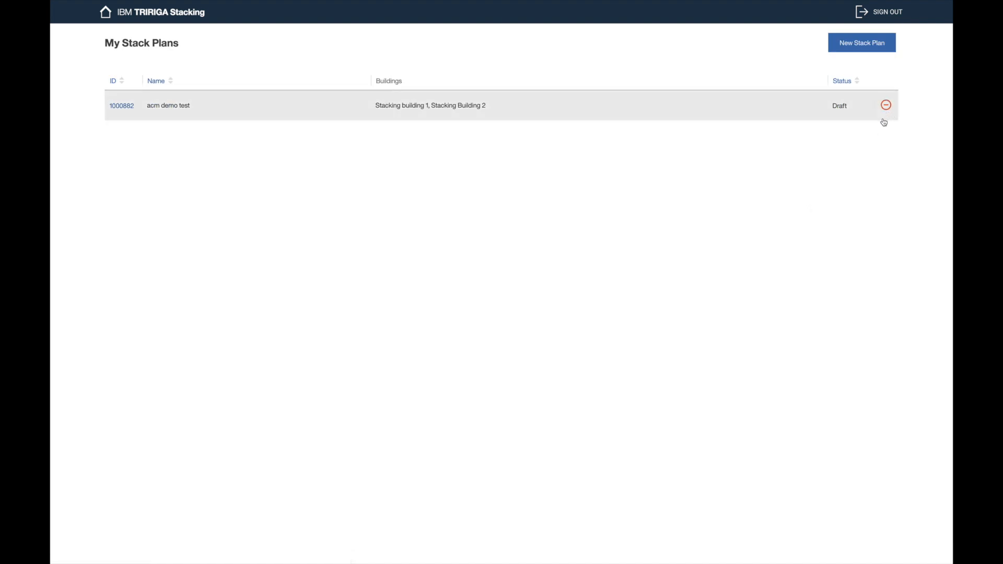
click(518, 123)
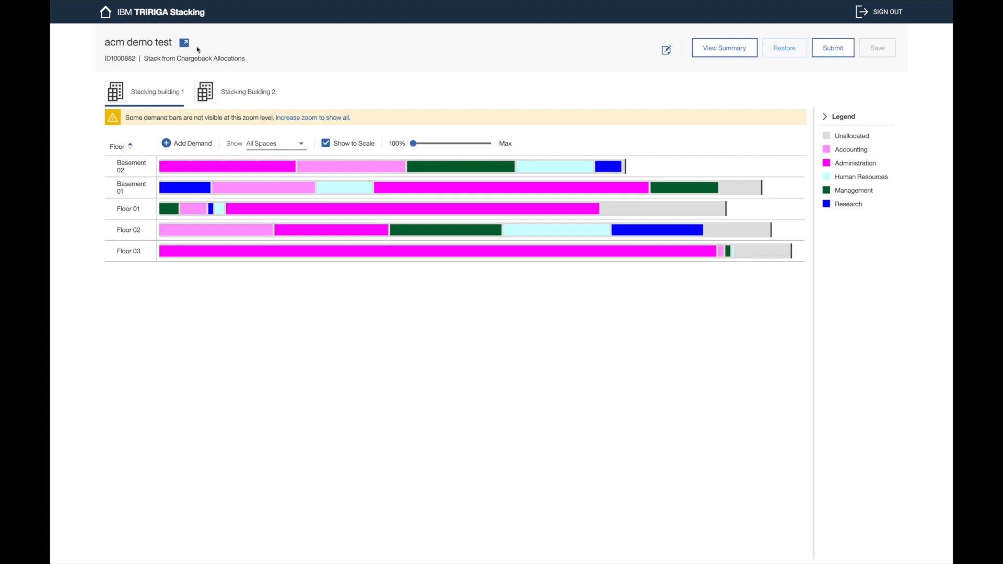
Step: Add a short 'notes from' note naming a colleague to the plan's Notes and save it
double_click(109, 59)
click(92, 68)
click(666, 51)
click(462, 325)
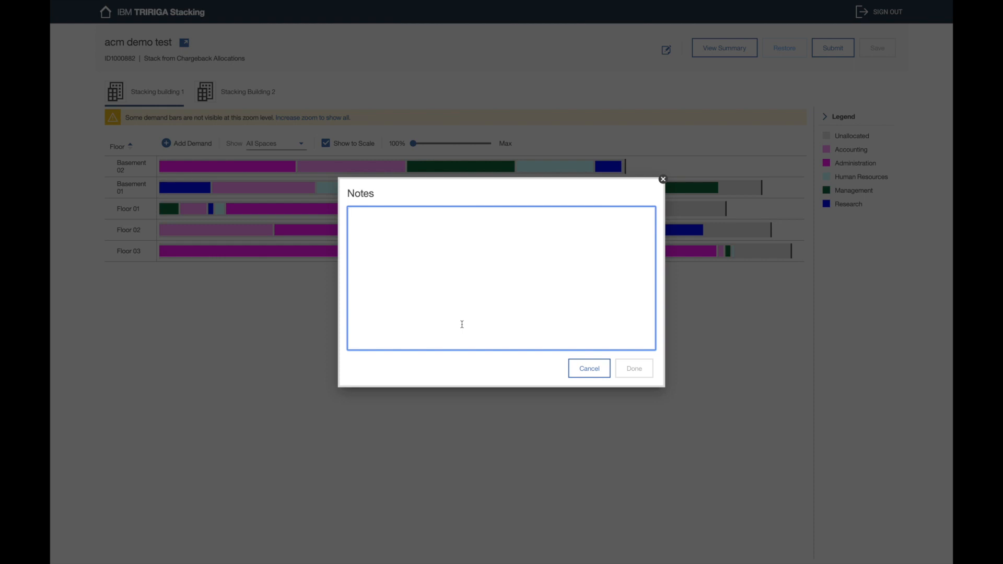
text(notes )
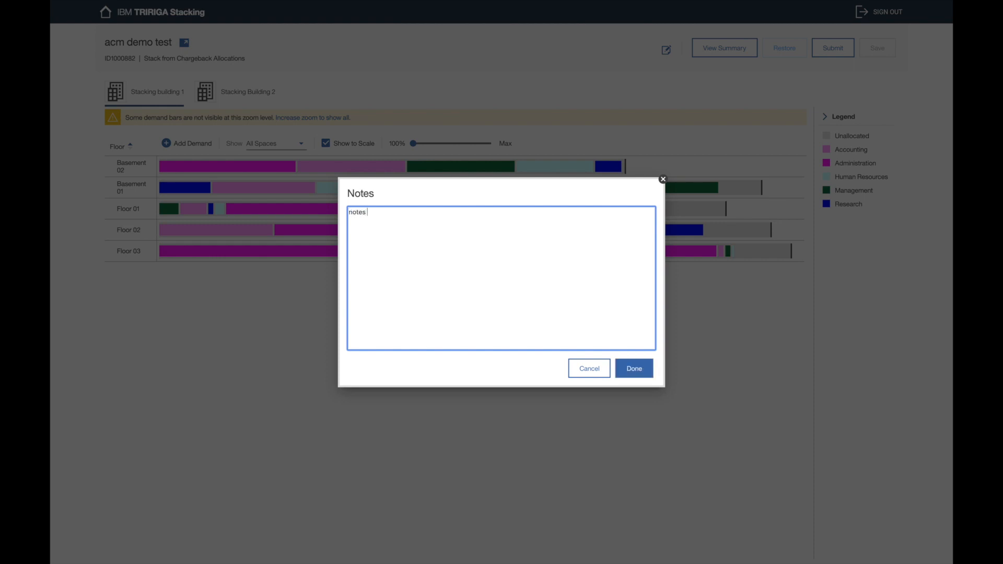
text(from Armalene)
click(633, 367)
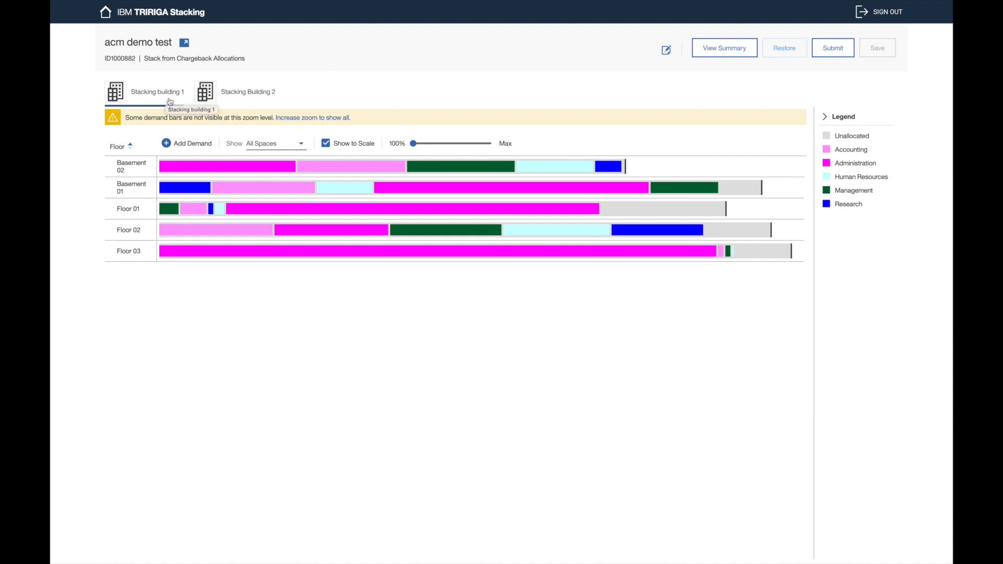
Step: Compare both buildings' floor stacks, ending on Stacking Building 2, and inspect its Basement 02 Research block
click(240, 94)
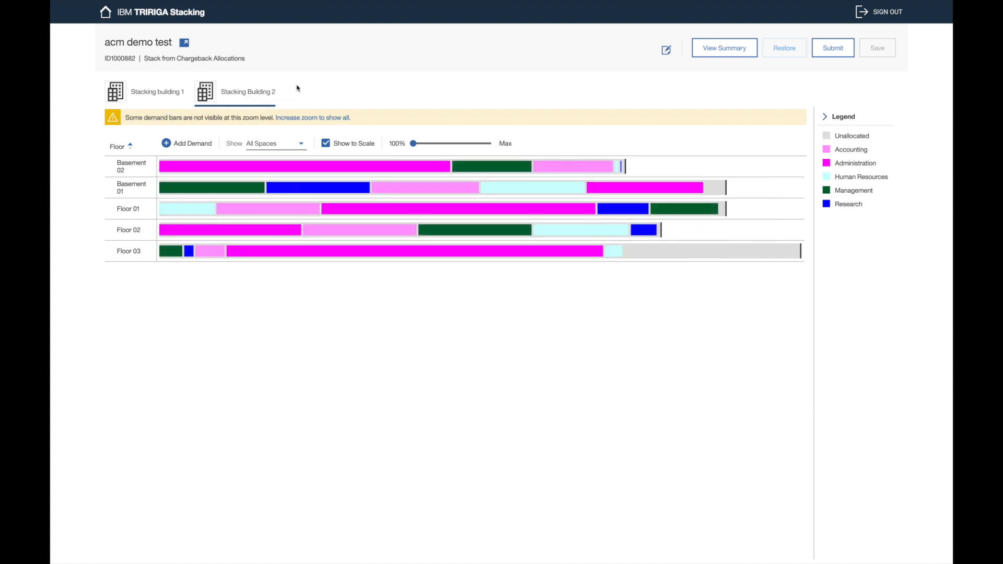
click(164, 90)
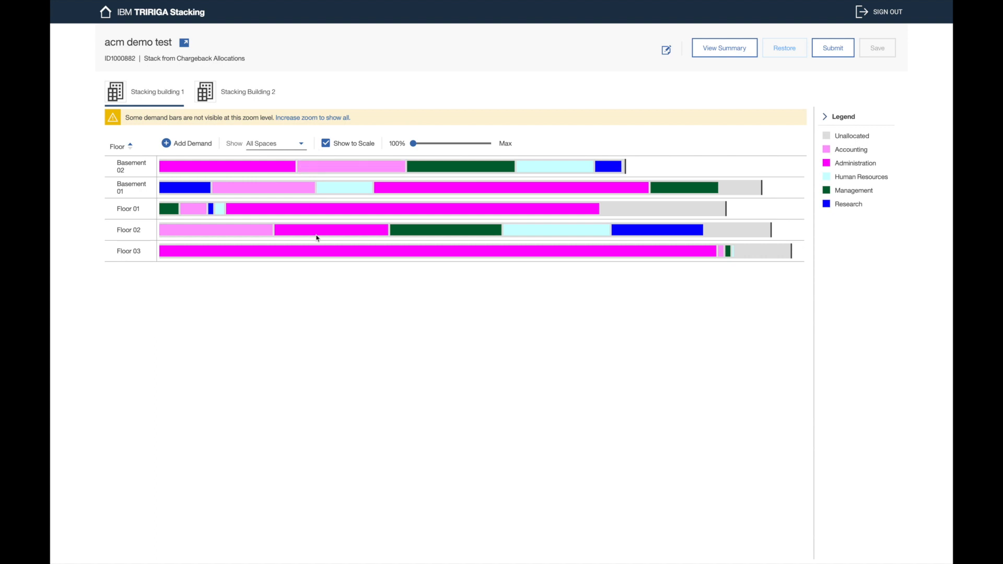
click(254, 101)
click(167, 103)
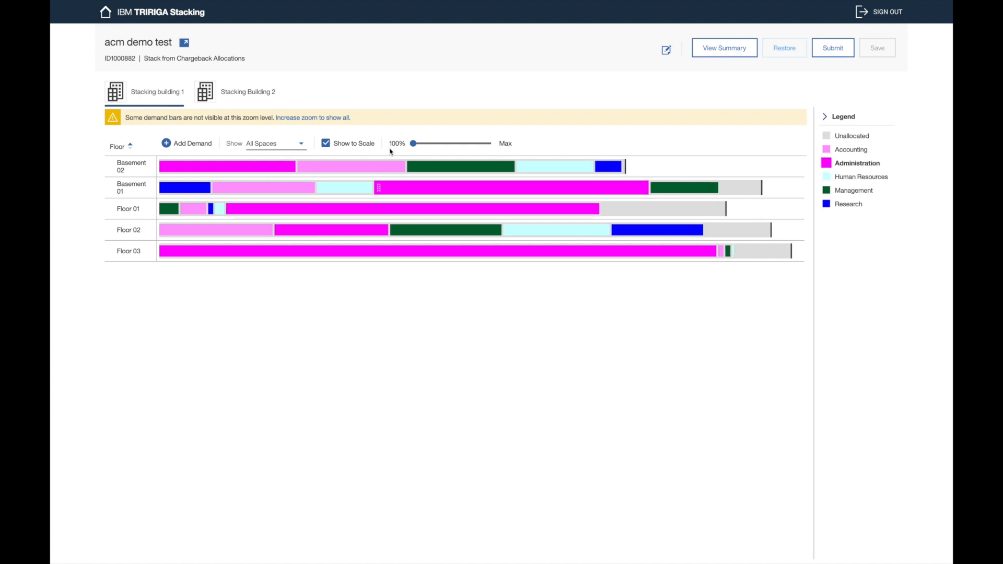
click(233, 108)
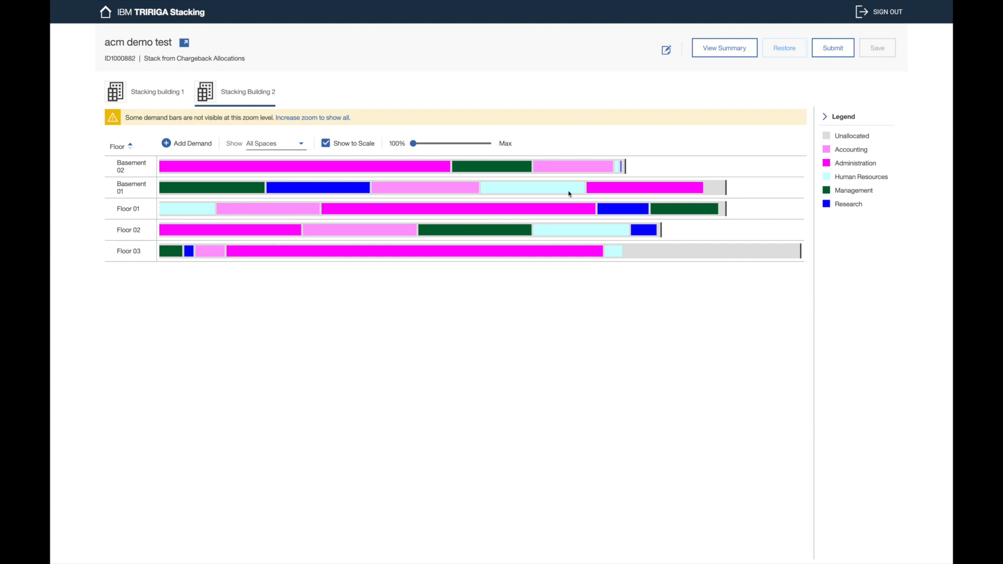
click(623, 166)
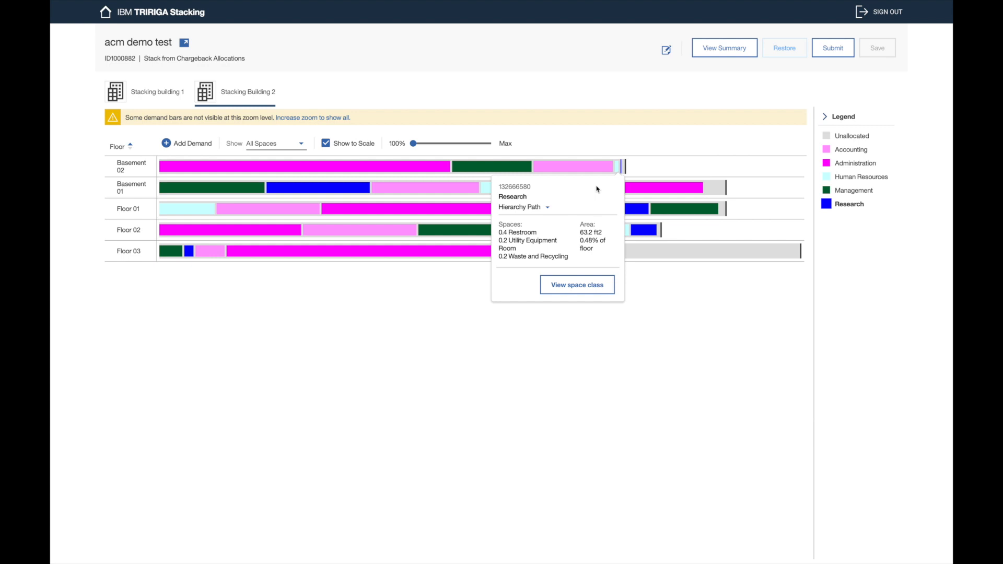
click(613, 130)
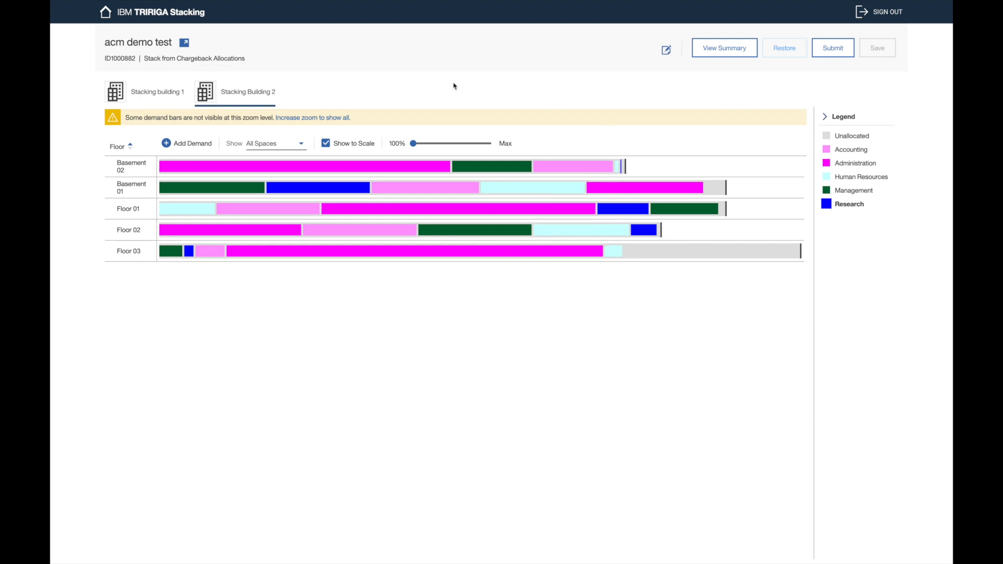
click(324, 118)
scroll(512, 207, right, 5)
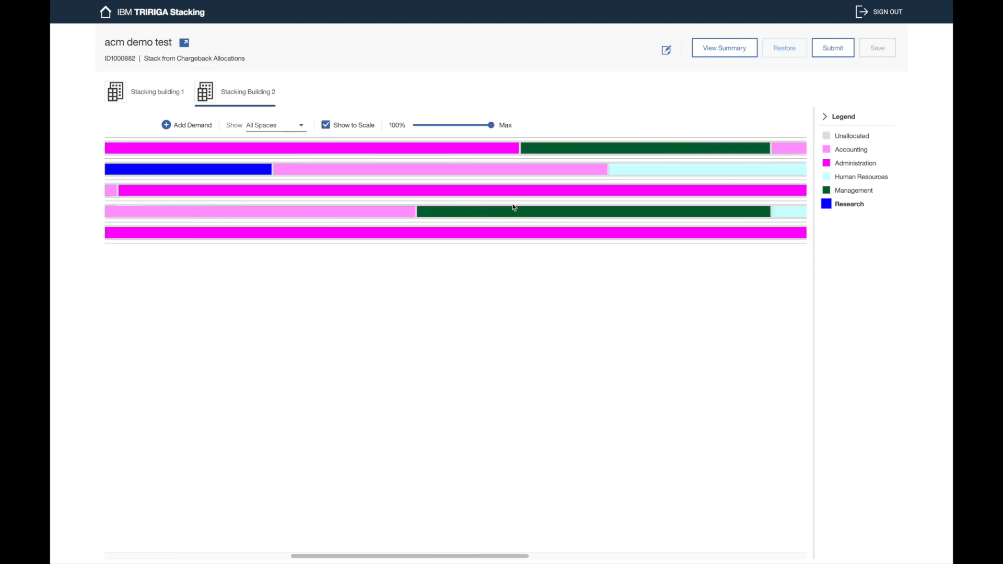
scroll(513, 208, right, 5)
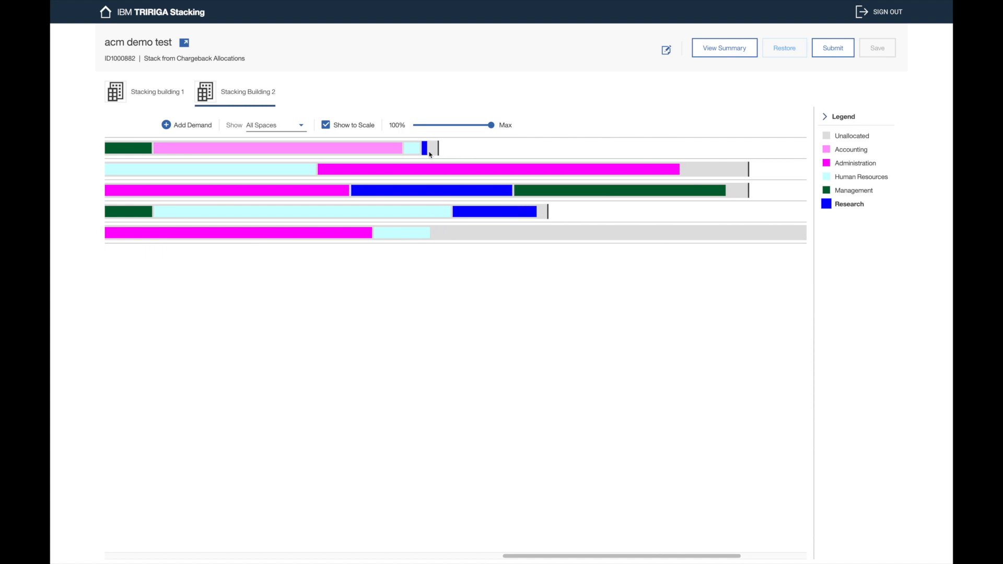
mouse_move(425, 151)
drag(491, 125, 414, 149)
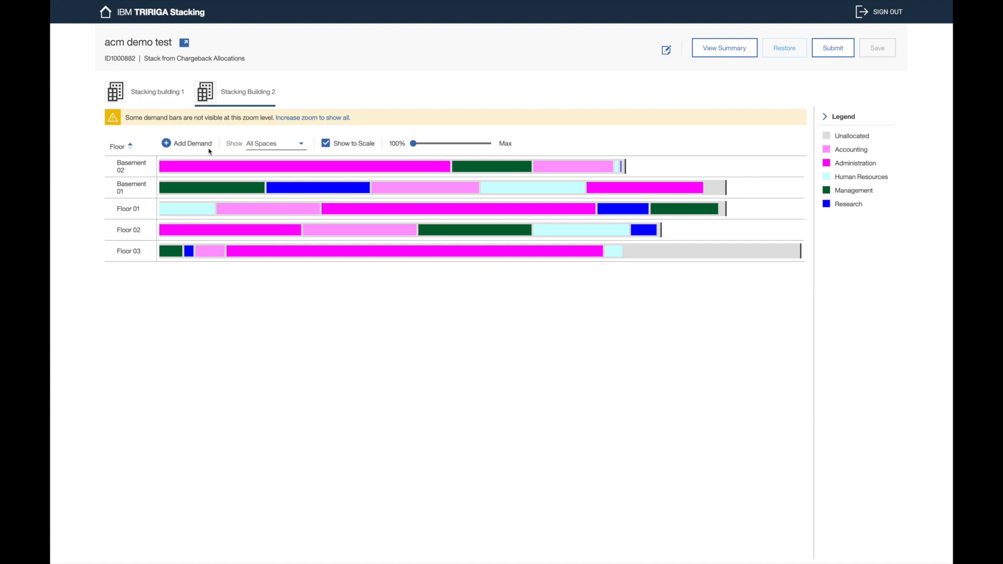
Step: Show Assignable Only spaces for Stacking Building 2, leaving Show to Scale checked
click(272, 146)
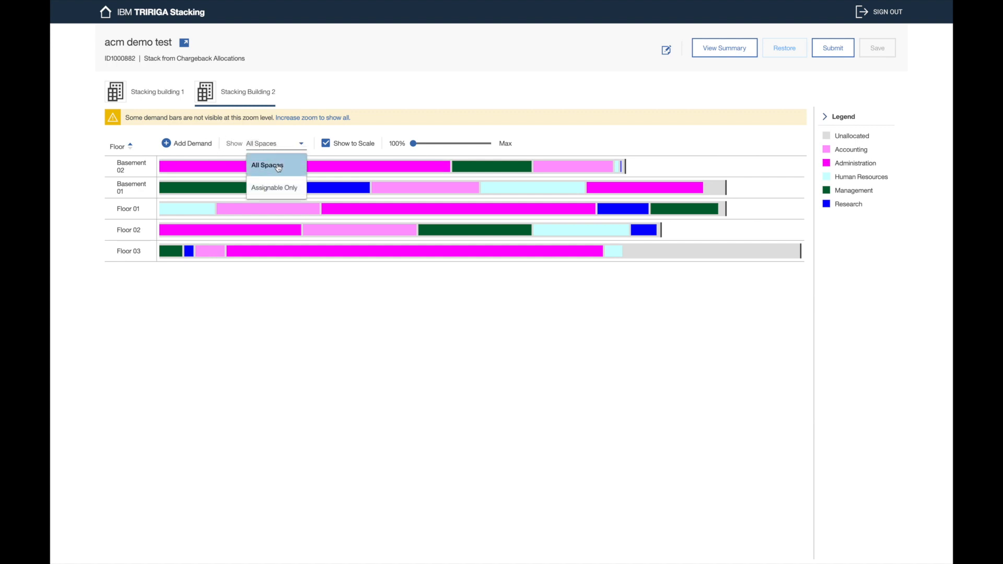
click(292, 191)
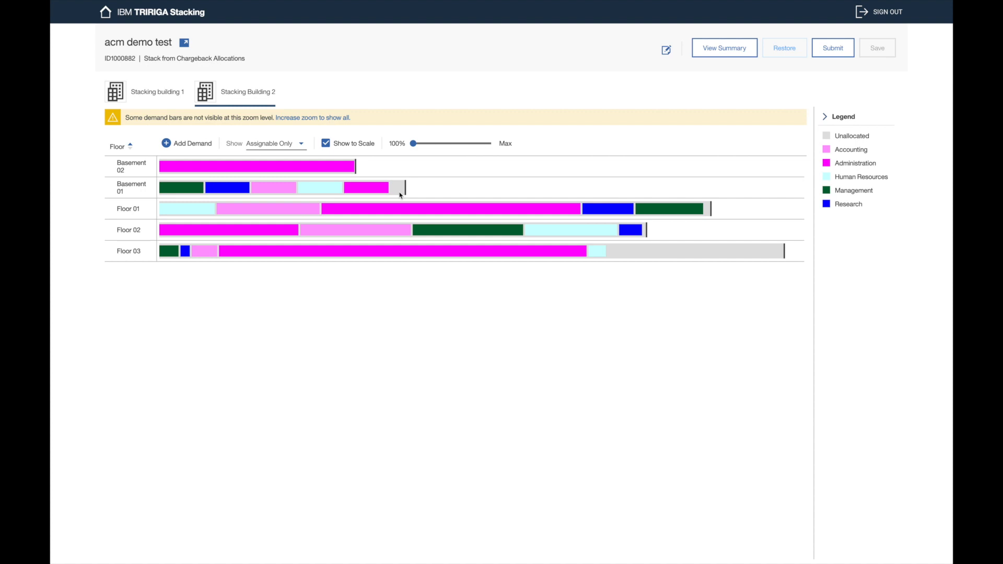
click(367, 149)
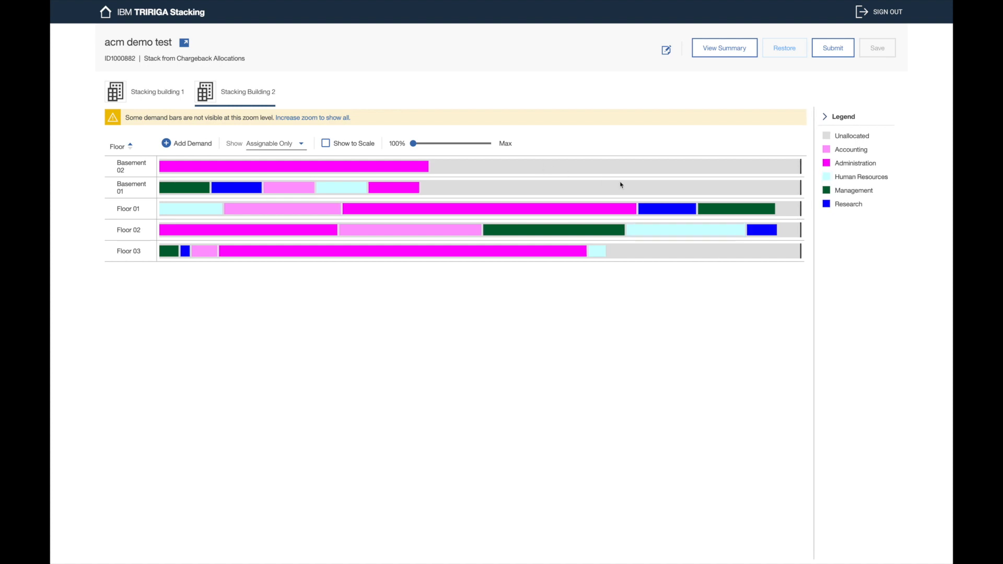
click(352, 146)
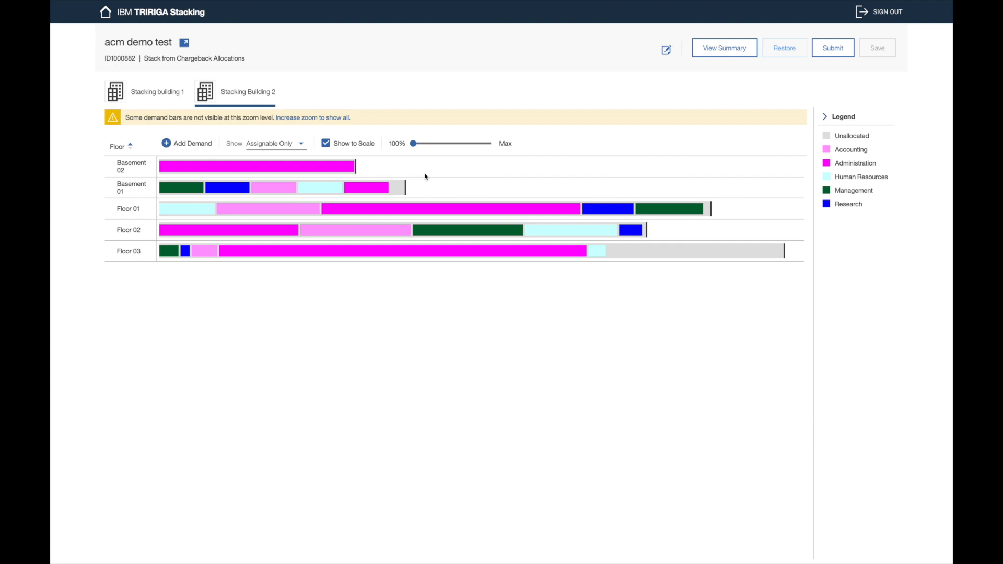
click(361, 150)
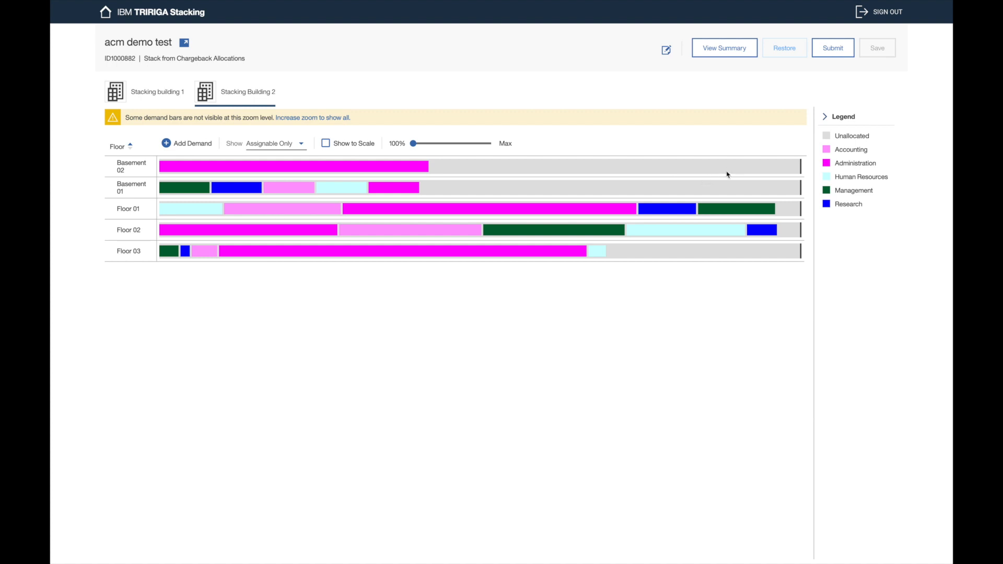
click(348, 149)
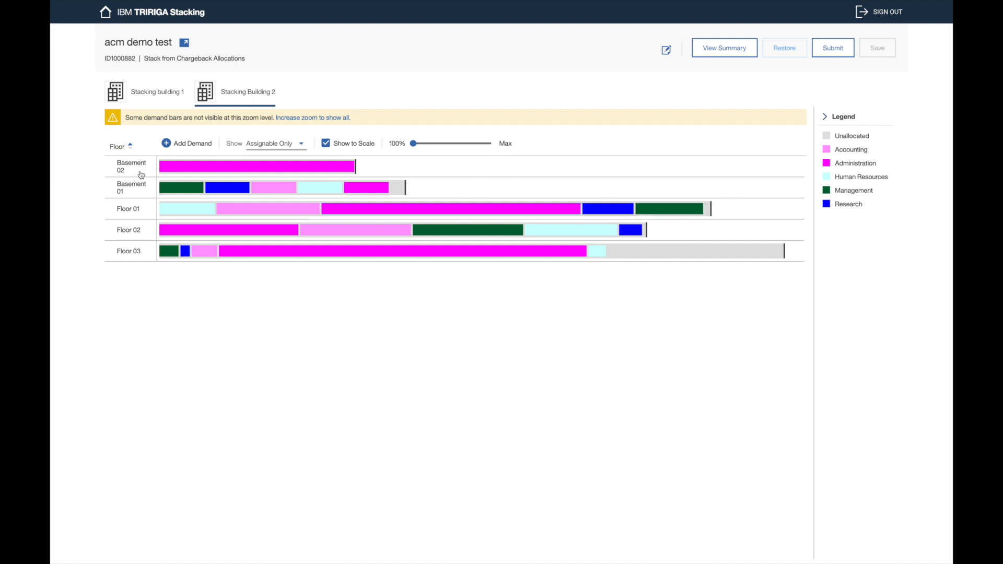
Step: Review Floor 03's supply and demand card, then view its Administration and Human Resources (523.25 ft2) blocks
click(128, 148)
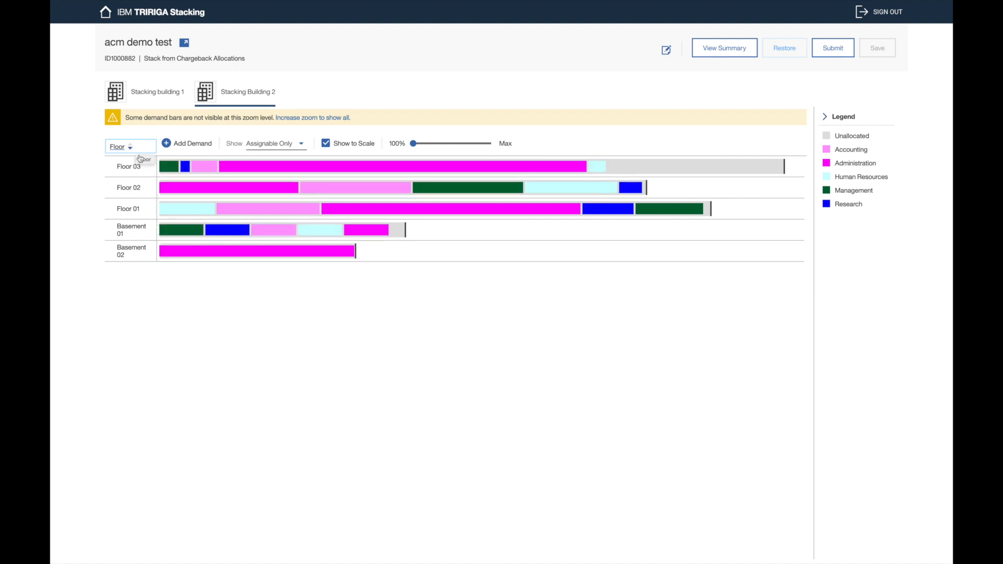
click(151, 173)
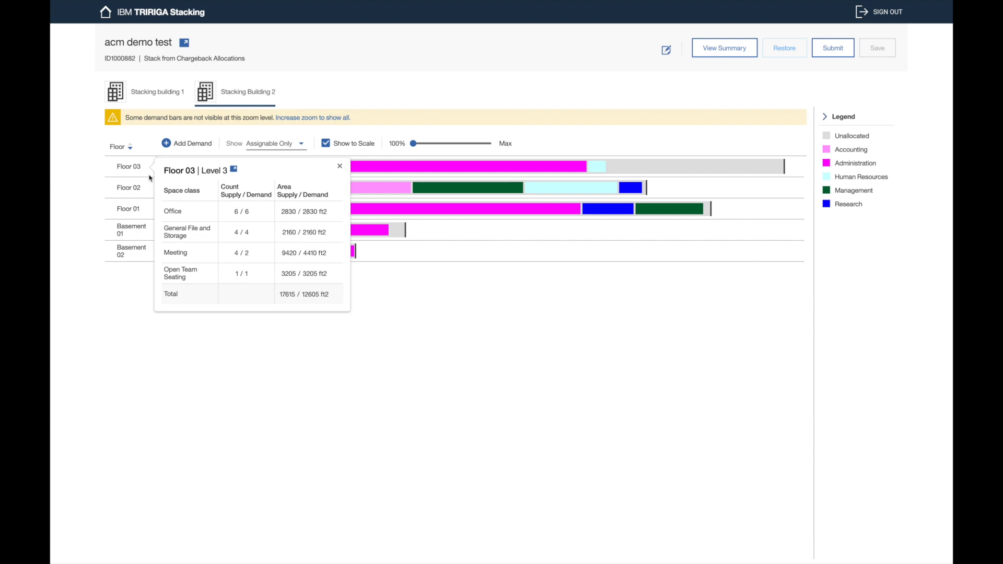
click(128, 171)
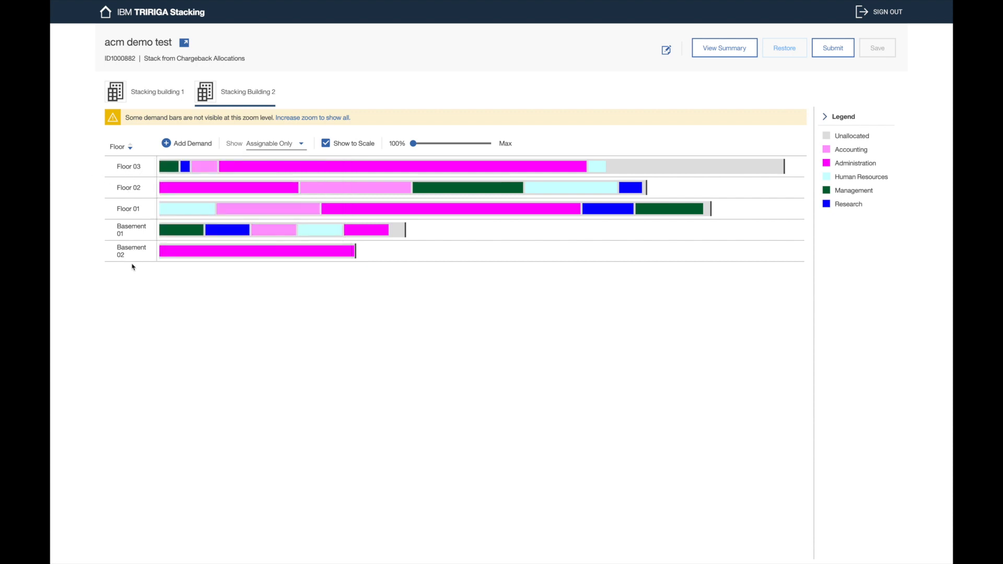
click(137, 168)
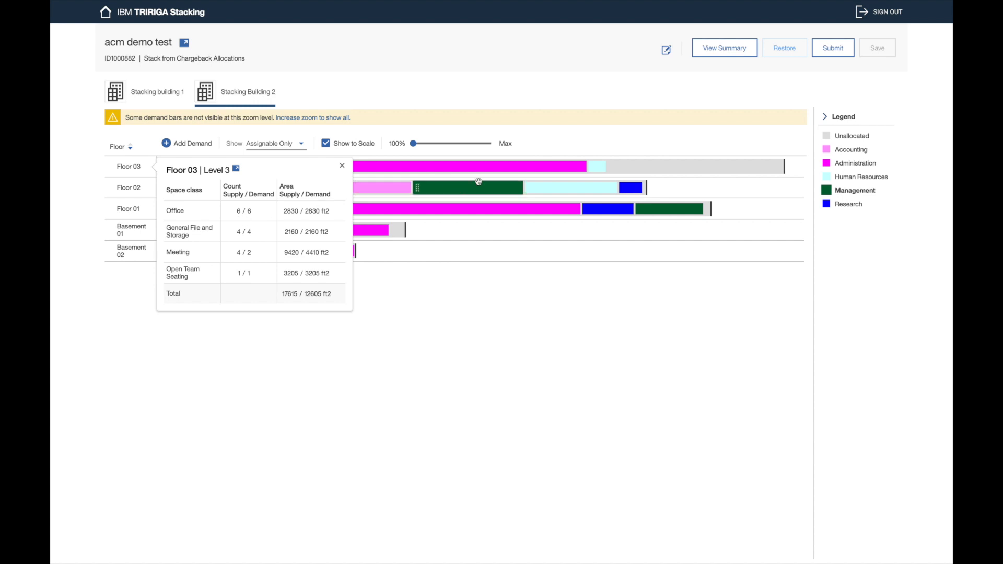
click(567, 165)
click(558, 172)
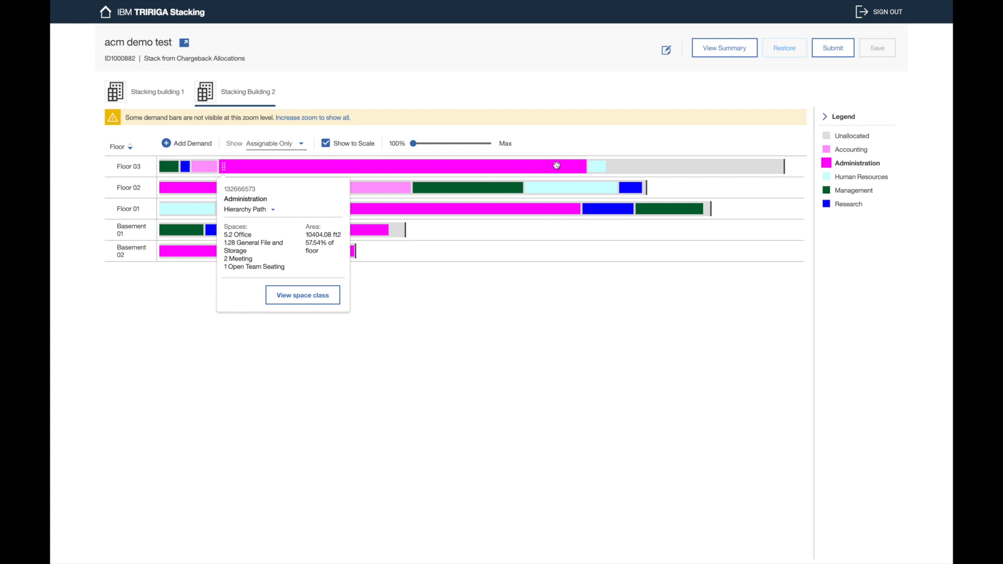
click(593, 165)
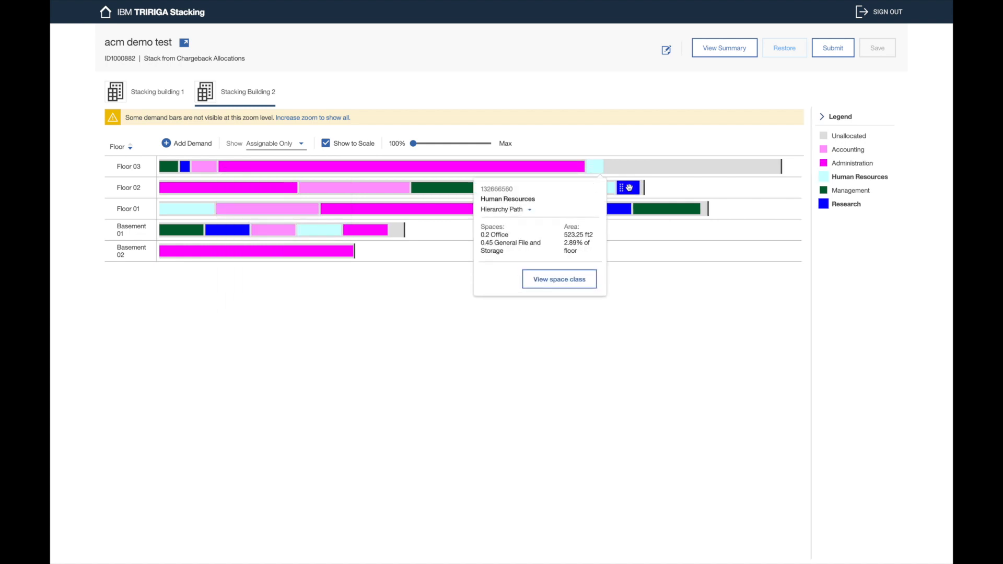
Step: Check Floor 02's Research block, then open Floor 03's summary totalling 17615 / 12605 ft2
click(629, 187)
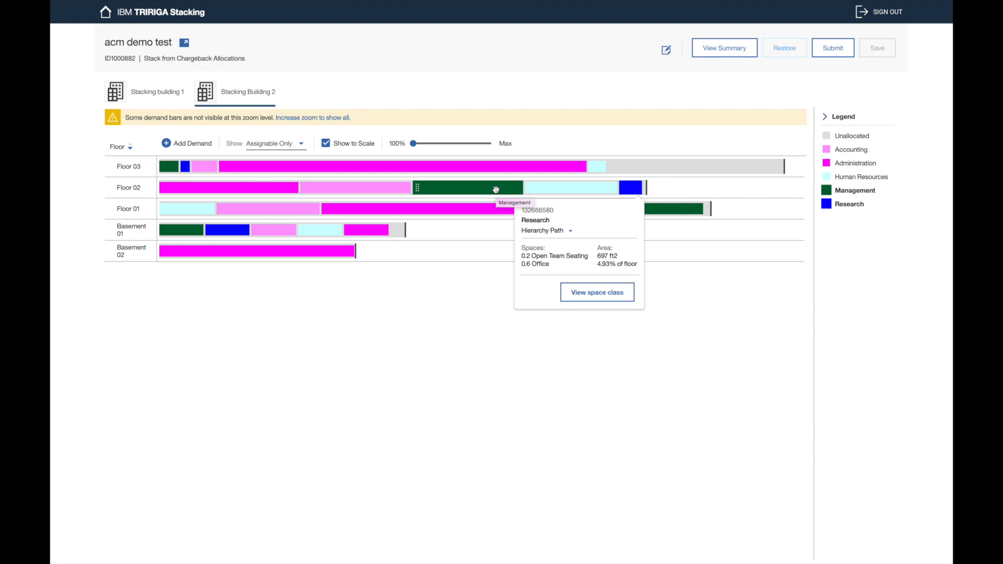
click(632, 152)
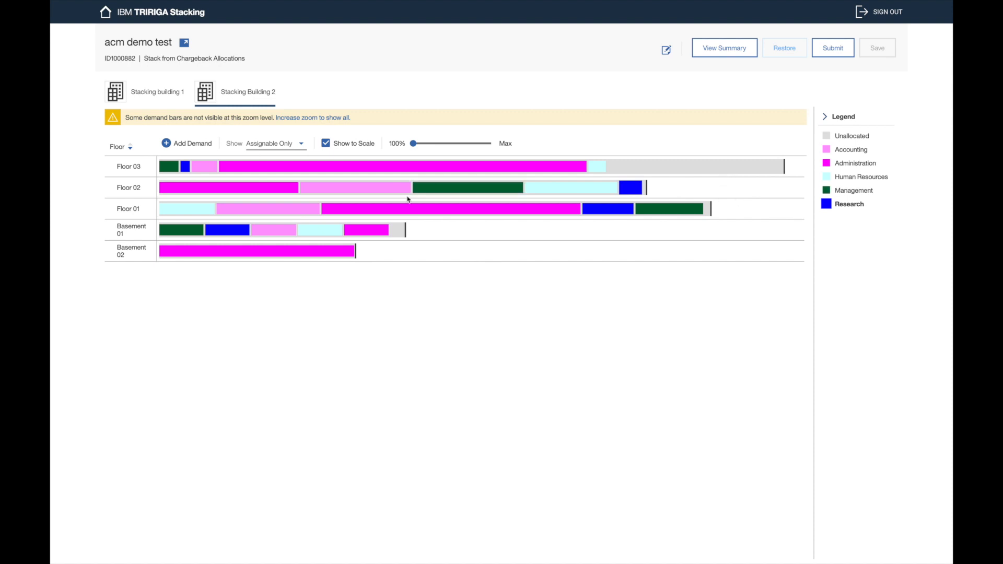
click(129, 167)
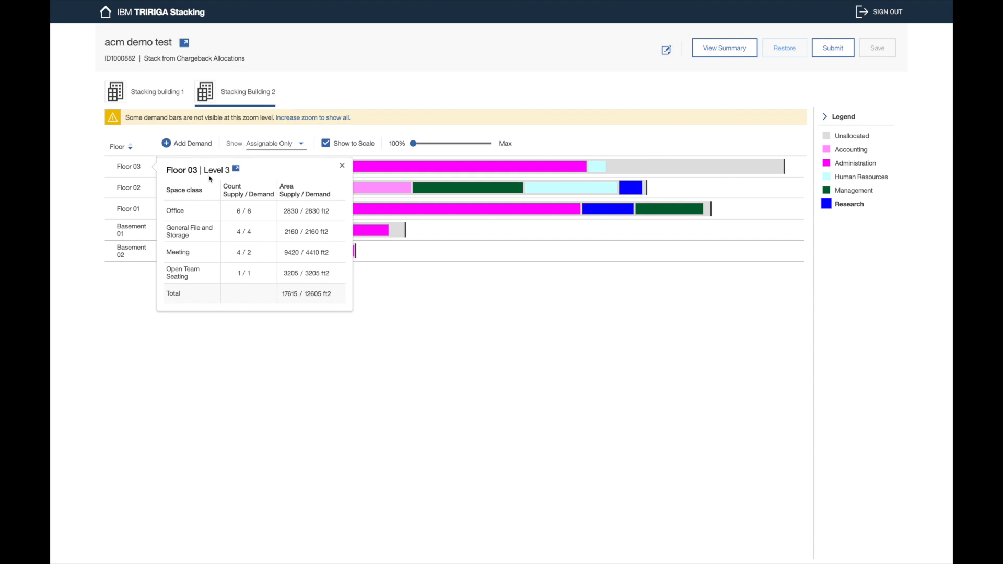
Step: Dismiss the Floor 03 popover, then collapse and re-expand the chart legend
click(261, 461)
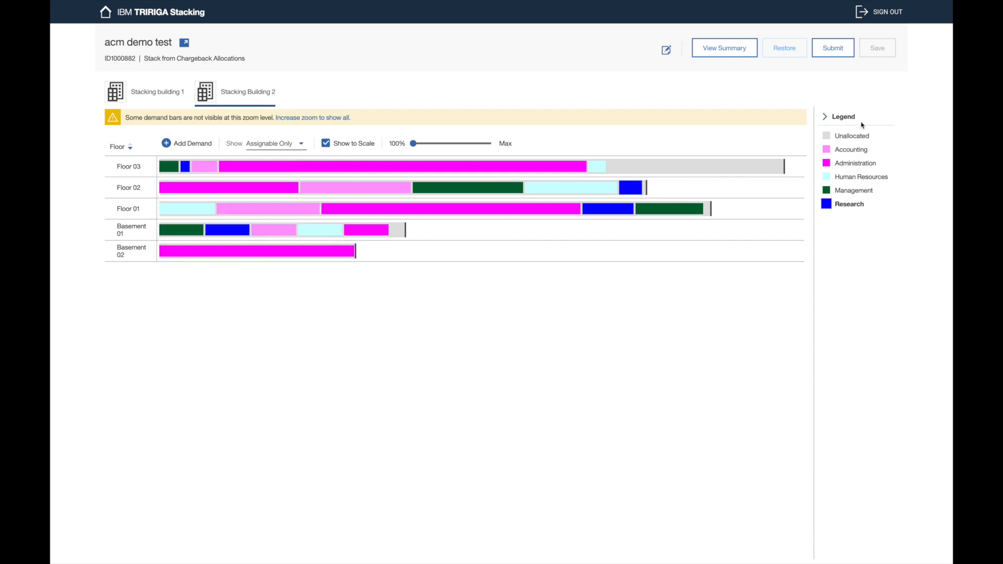
click(825, 118)
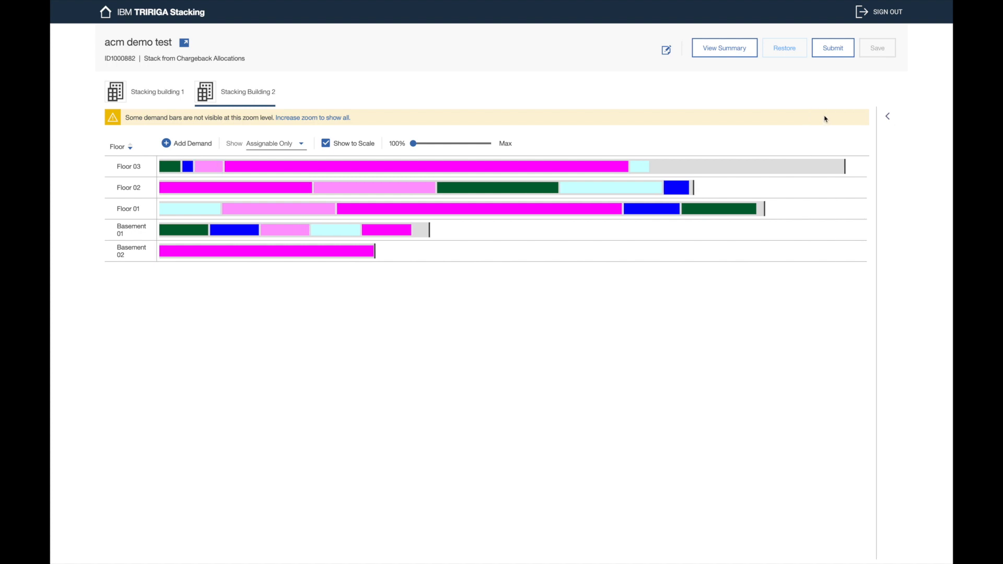
click(887, 117)
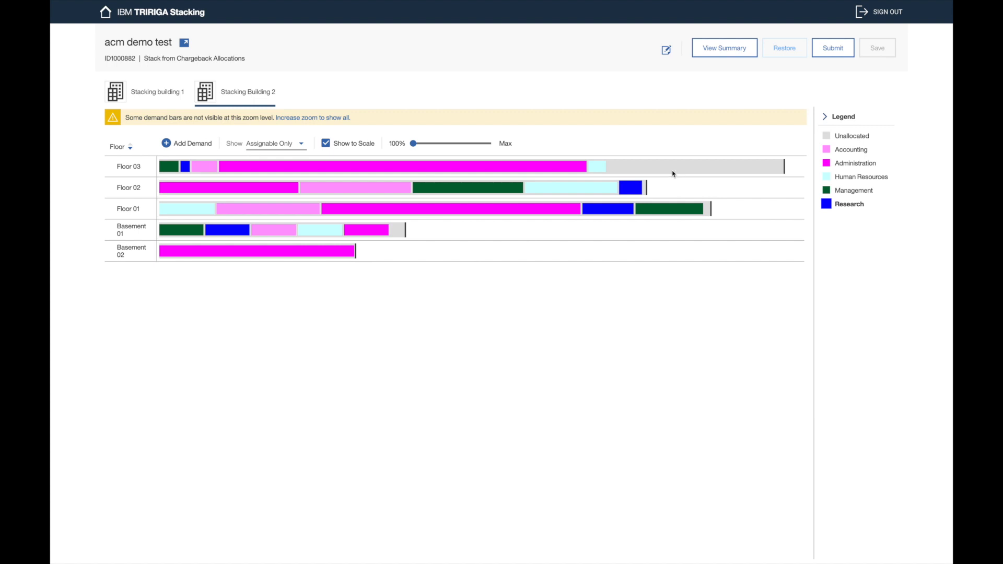
Step: Drag Floor 02's Research block onto Floor 03, then switch to Stacking building 1
drag(631, 187, 637, 174)
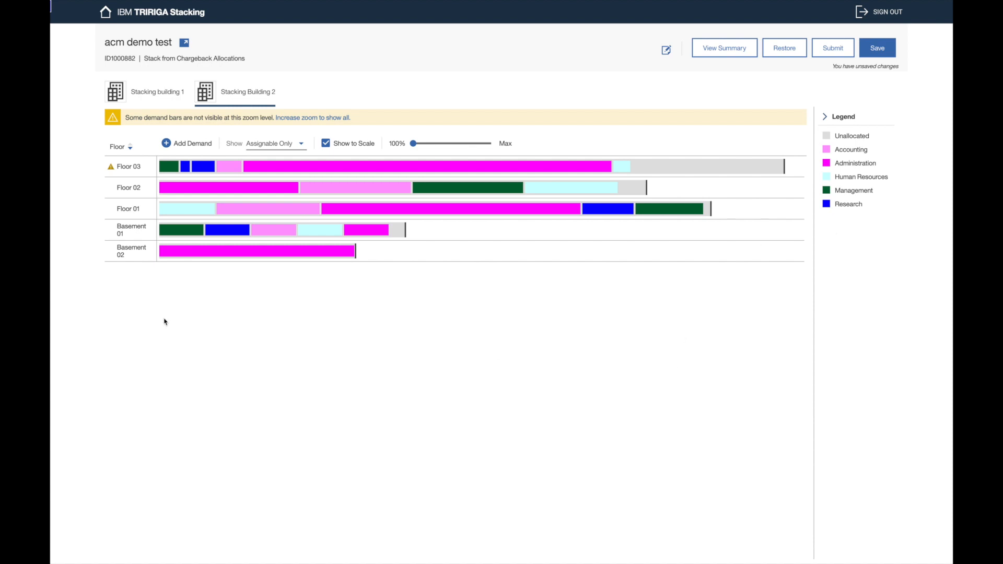
click(158, 94)
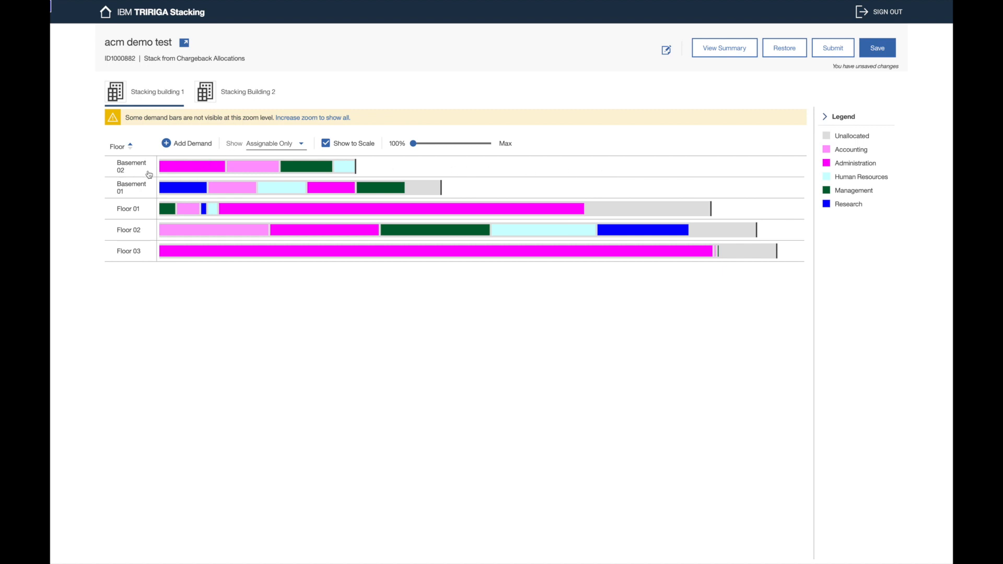
mouse_move(179, 163)
mouse_move(130, 172)
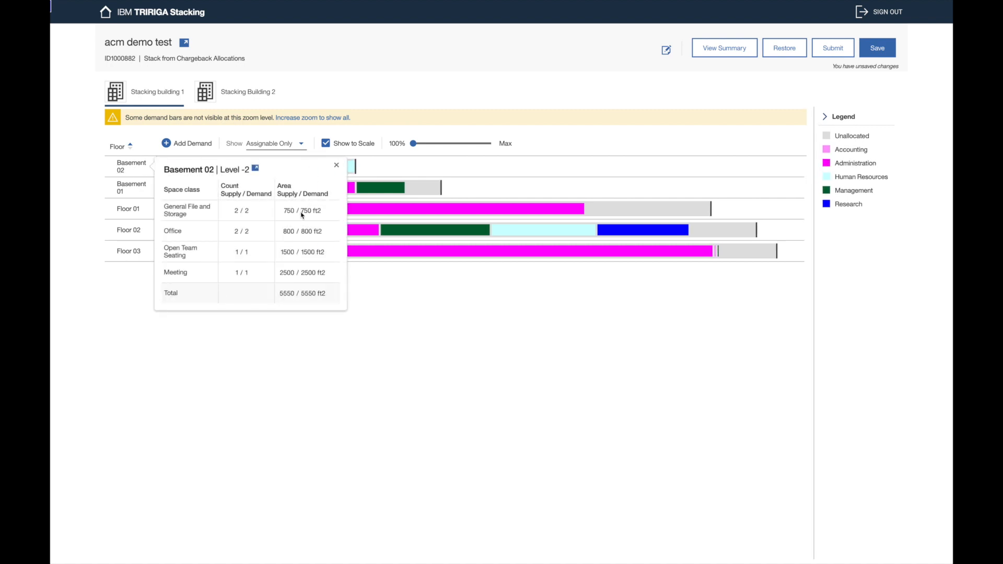
double_click(286, 211)
click(392, 168)
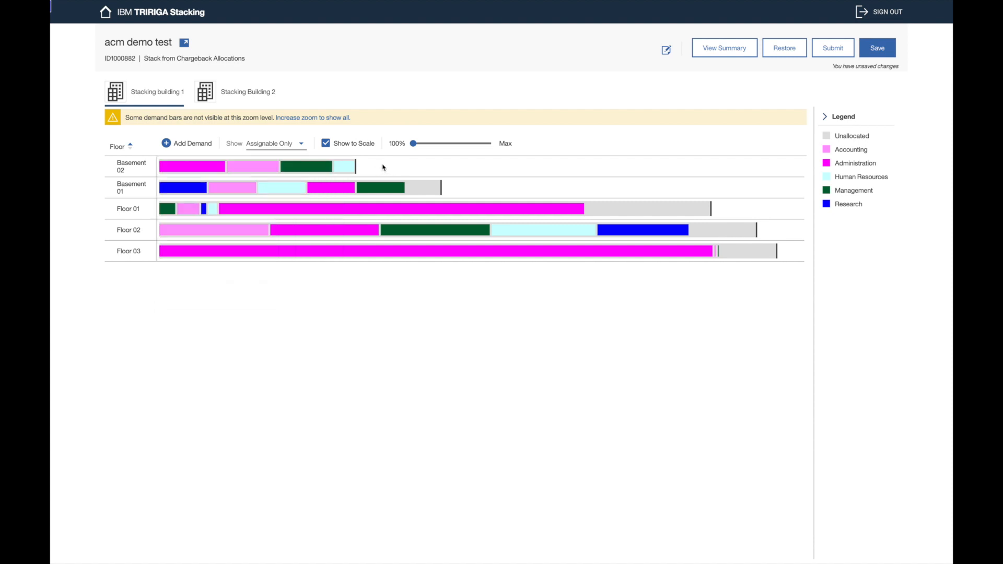
click(209, 166)
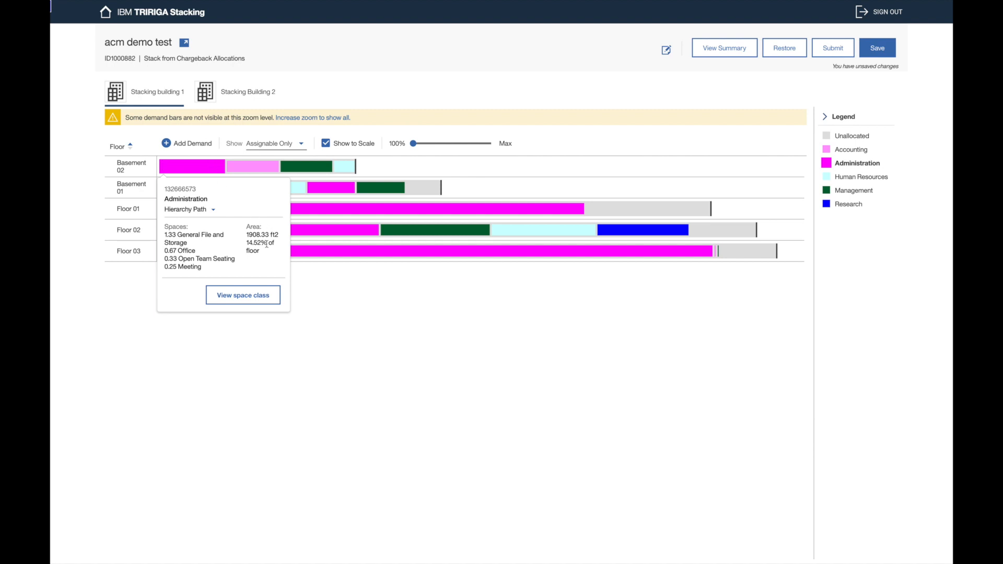
drag(247, 236, 265, 236)
click(265, 236)
double_click(191, 189)
click(209, 212)
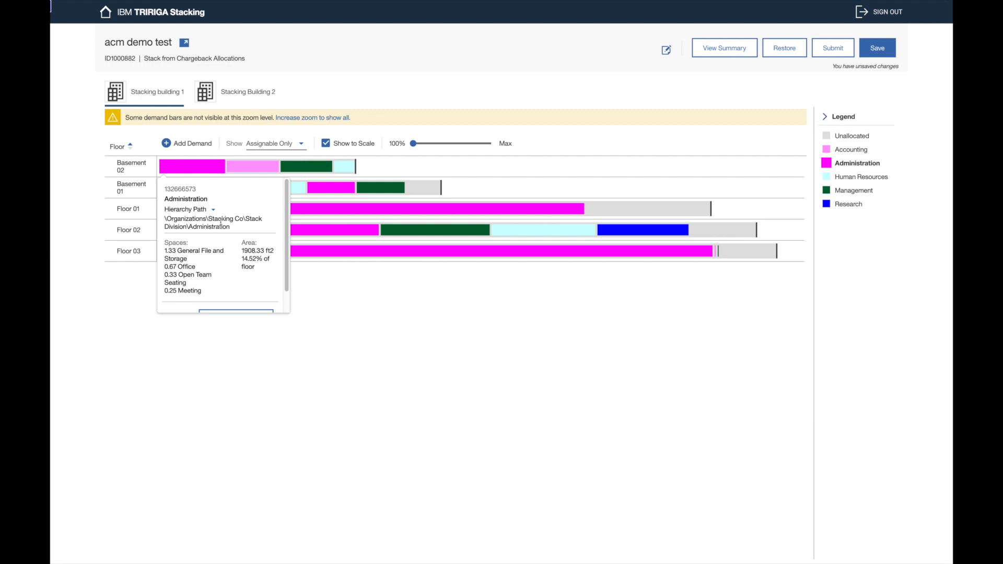
click(213, 210)
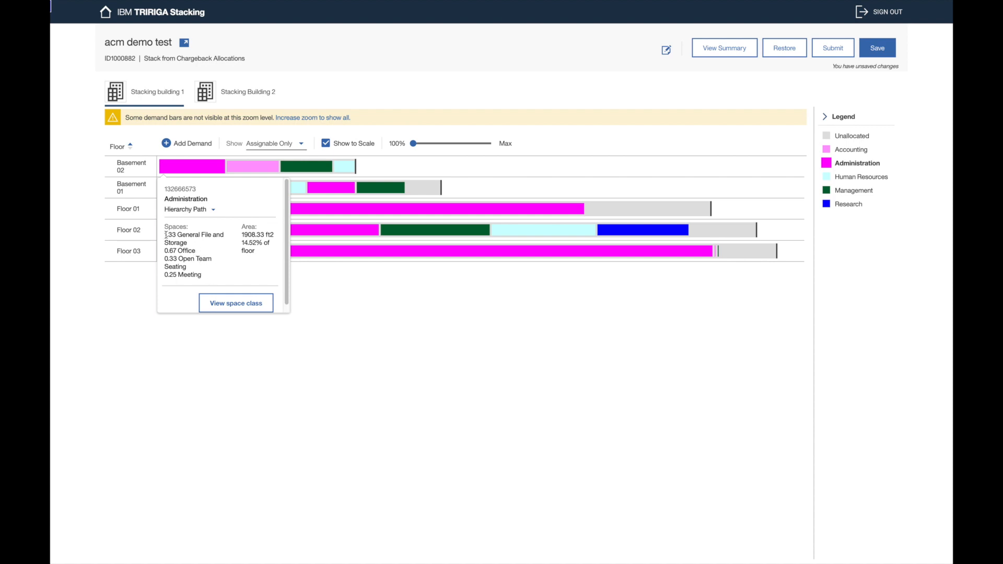
drag(177, 235, 164, 236)
click(205, 246)
Step: Inspect Basement 02's Accounting, Management and Human Resources blocks, highlighting the 0.25 Meeting count
click(257, 168)
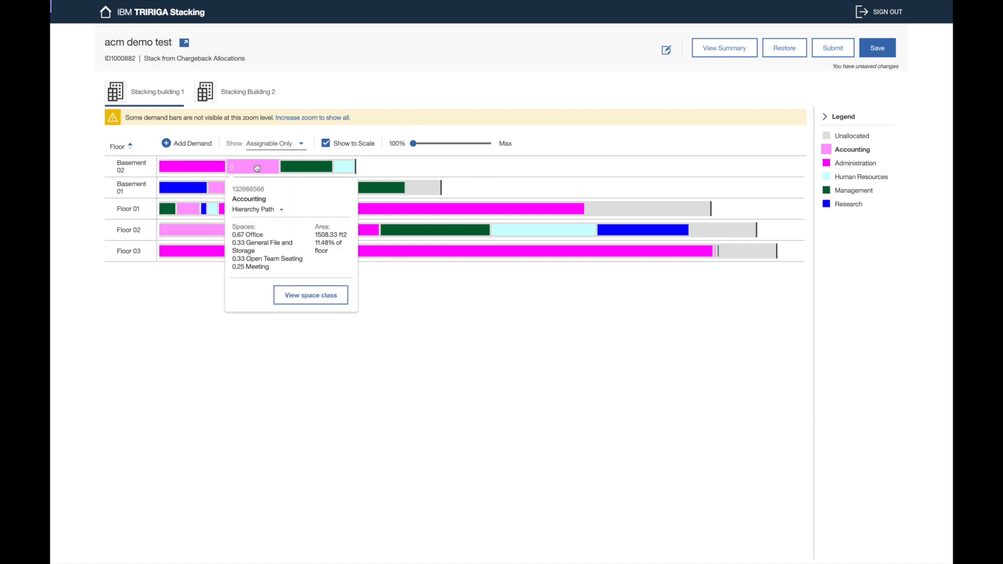
click(308, 166)
click(348, 167)
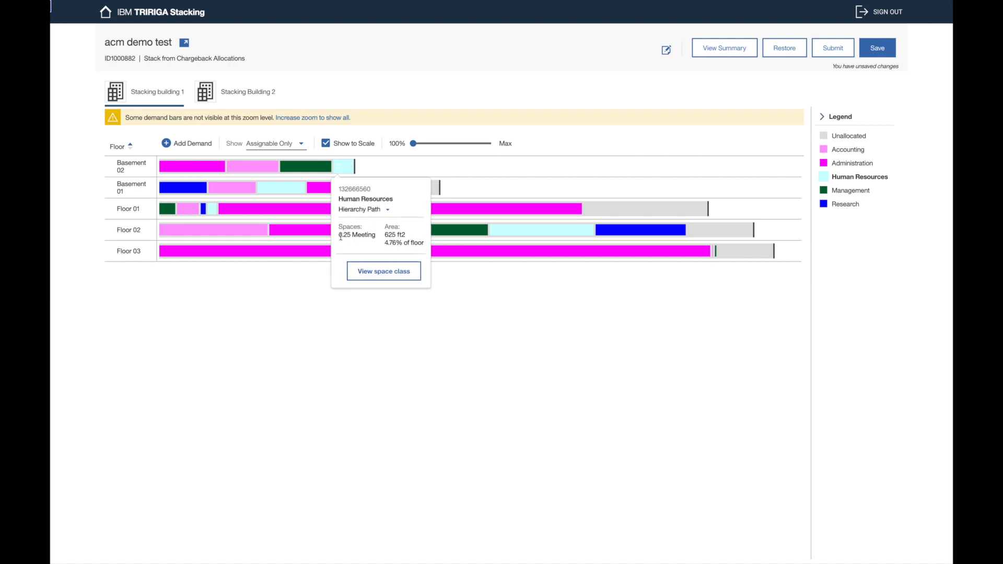
drag(340, 237, 373, 237)
click(374, 238)
triple_click(371, 236)
Step: Select Basement 02's Management block and view it split by space class
click(307, 166)
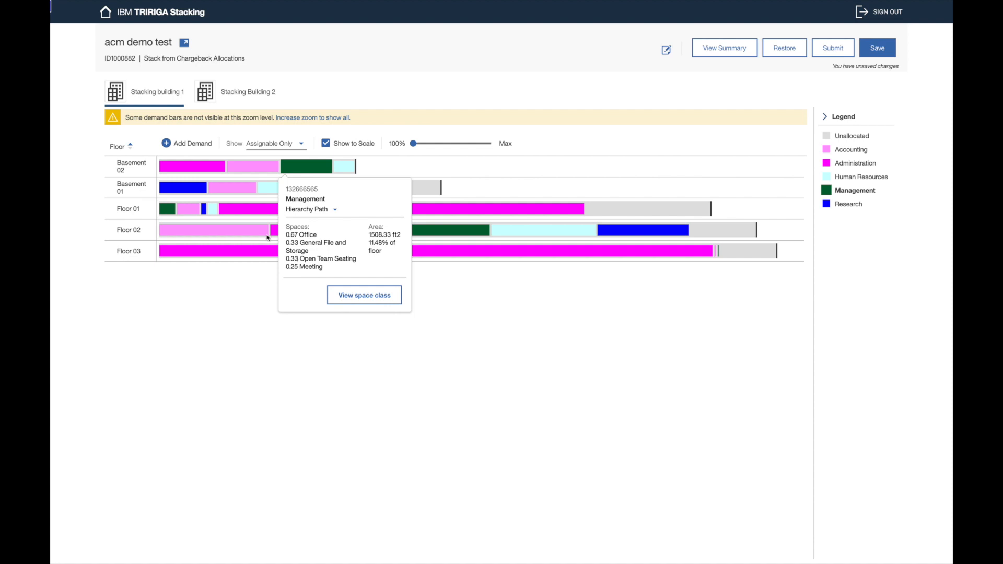
click(177, 166)
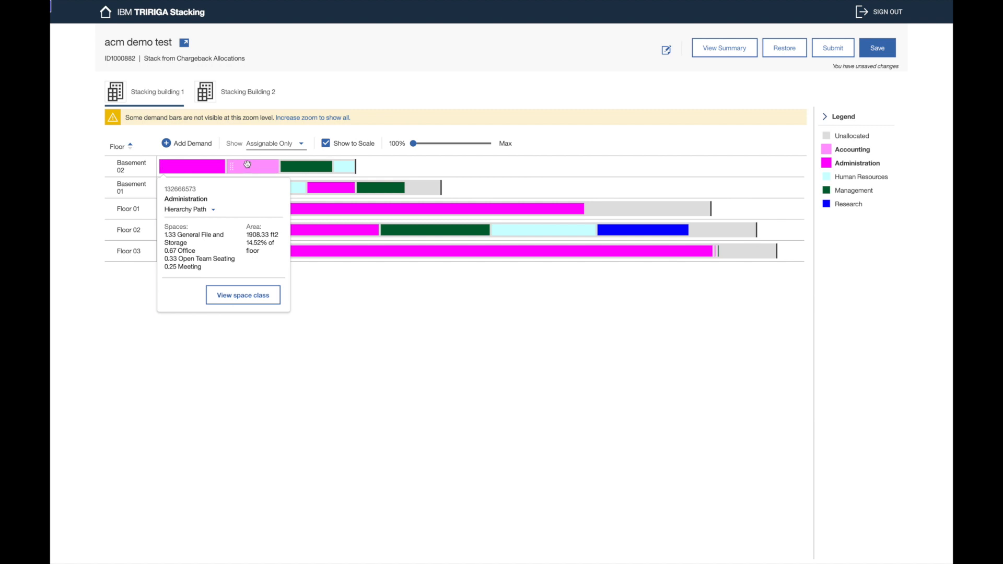
click(291, 166)
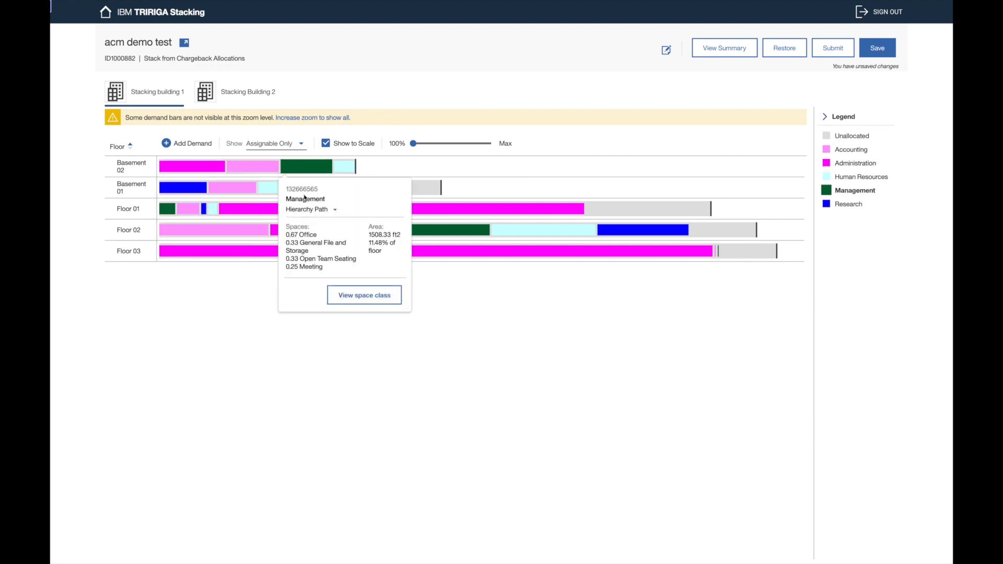
click(345, 296)
Step: Zoom in and inspect Basement 02's Management blocks, ending on Open Team Seating (500 ft2, 3.8%)
click(432, 144)
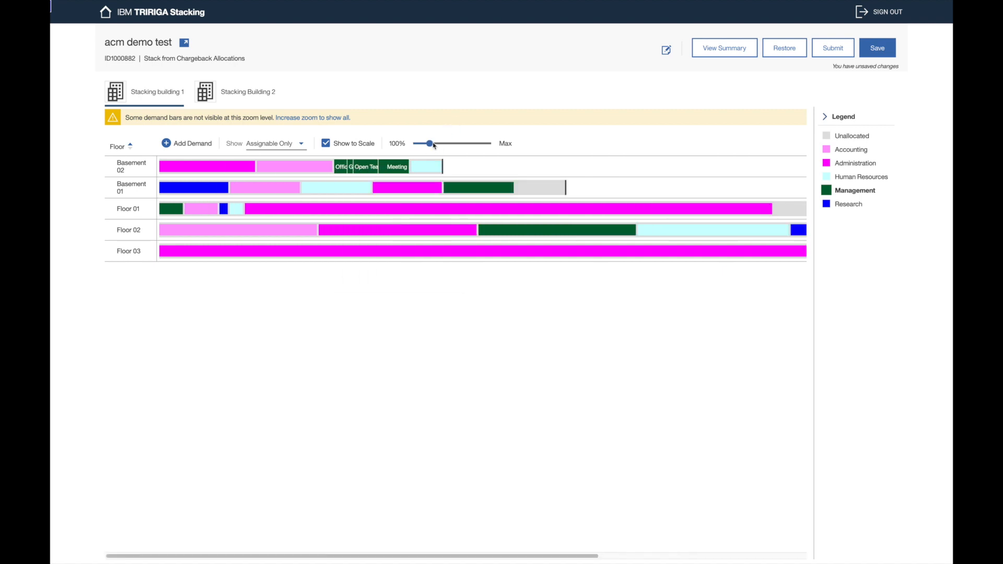
drag(445, 149, 467, 147)
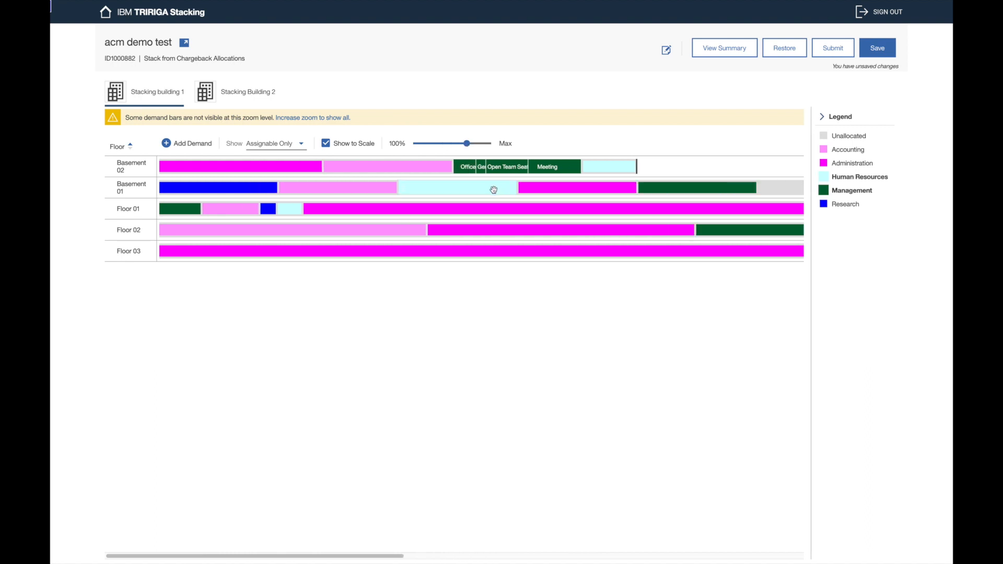
mouse_move(551, 170)
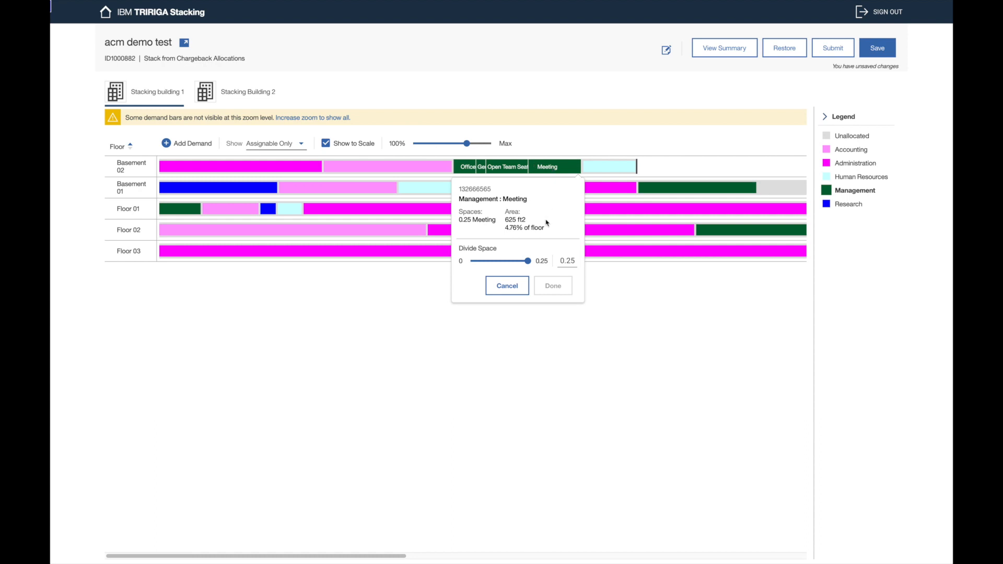
click(508, 170)
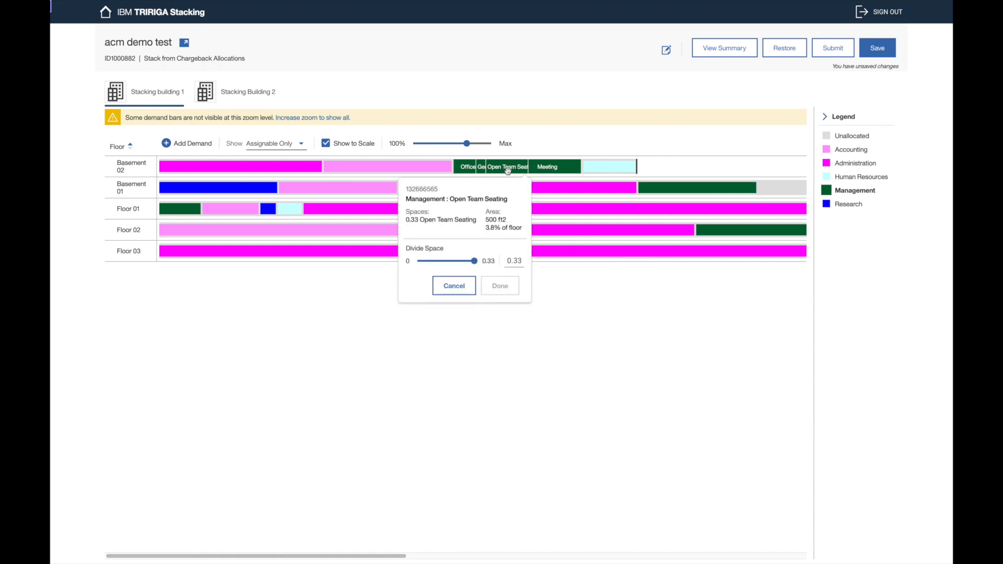
click(472, 170)
click(480, 167)
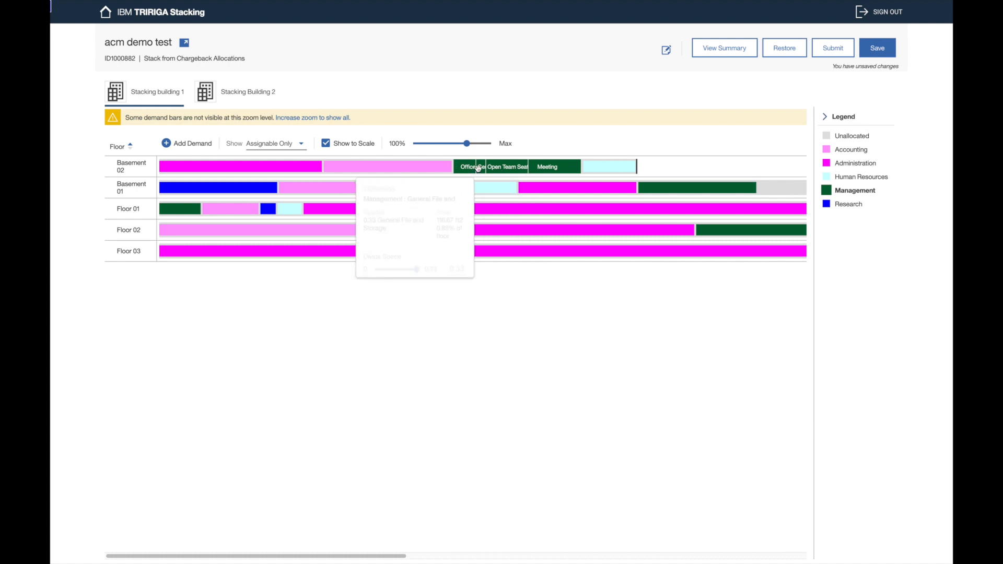
click(510, 167)
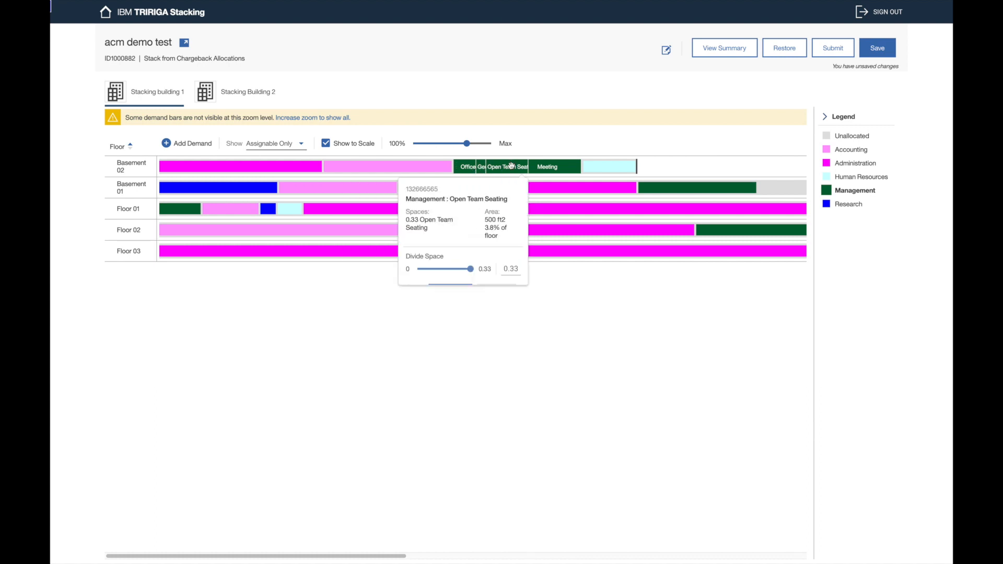
click(543, 166)
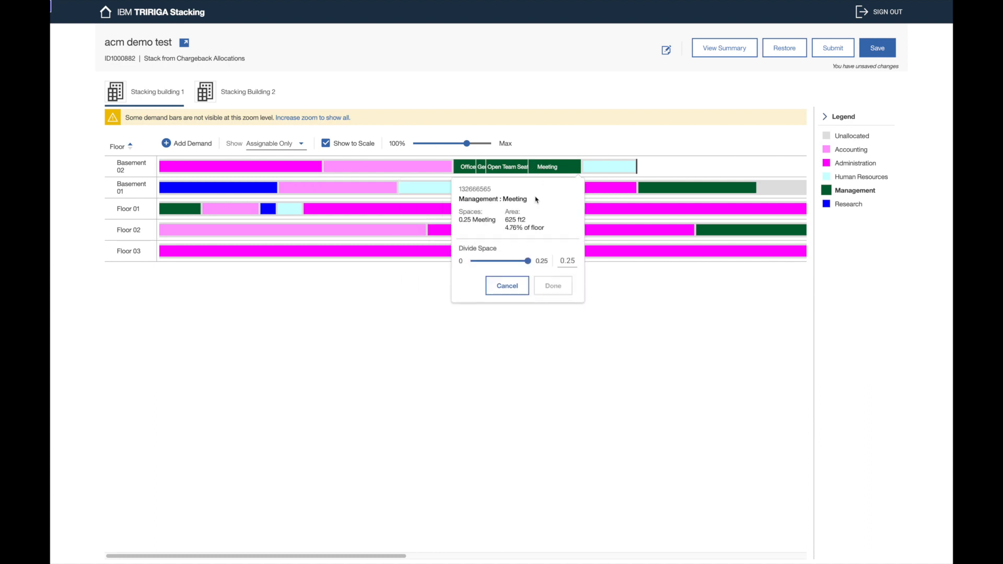
click(507, 167)
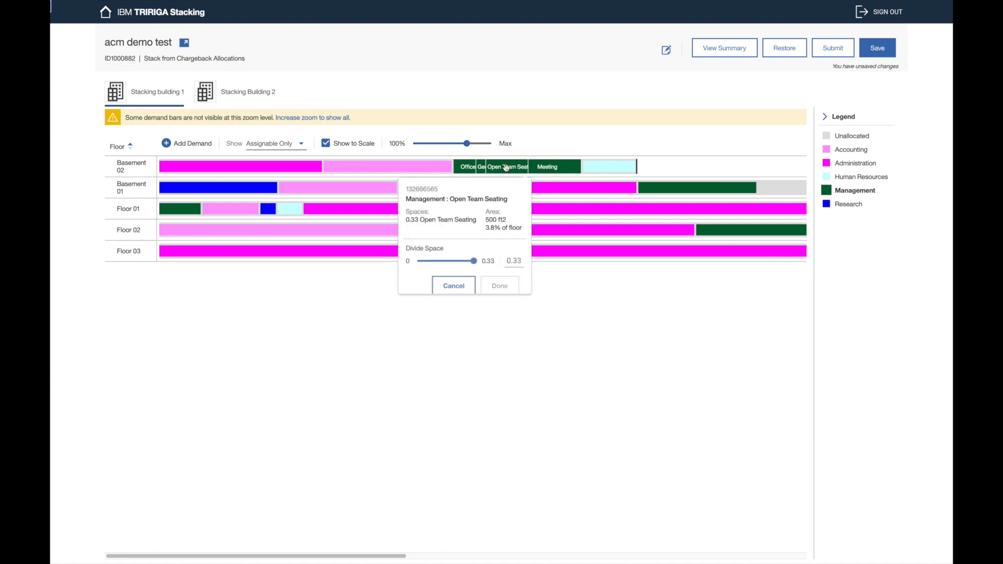
Step: Divide 0.15 off the Open Team Seating block, leaving pieces of 0.15 and 0.18
click(448, 262)
drag(447, 264, 444, 264)
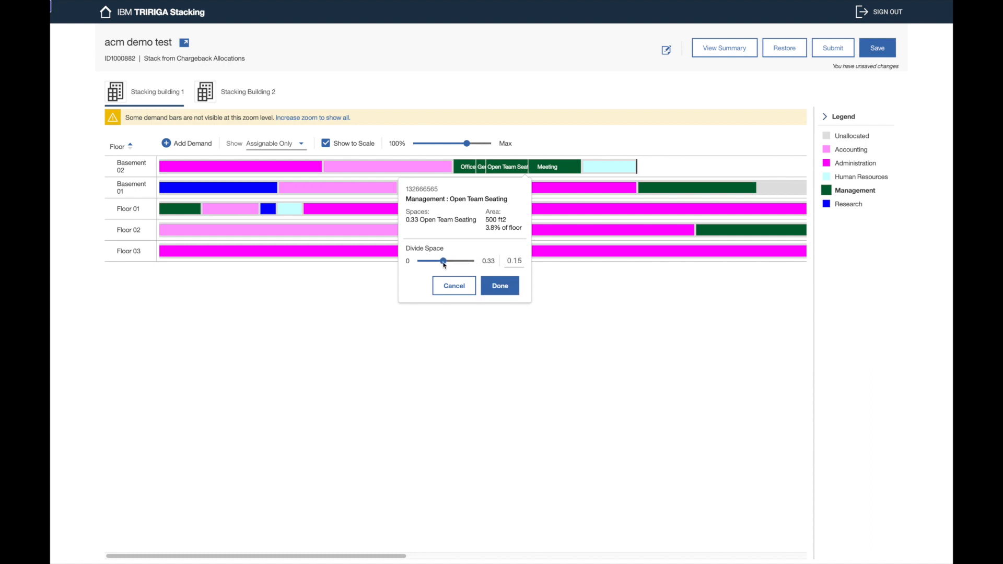
drag(446, 265, 448, 265)
drag(446, 265, 444, 265)
click(523, 258)
key(BackSpace)
text(5)
click(500, 285)
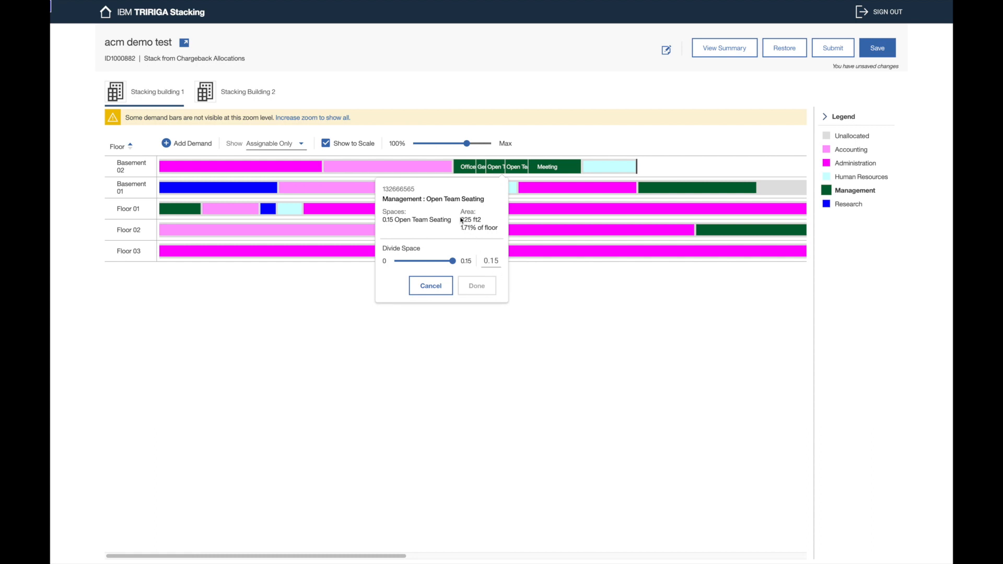
mouse_move(515, 166)
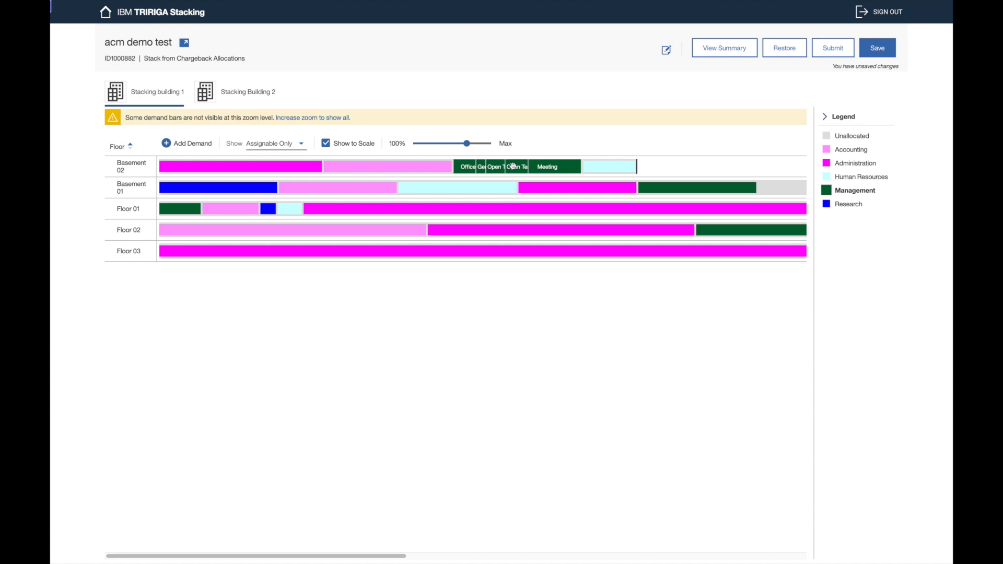
Step: Move the split Open Team Seating piece to Basement 01, leaving its divide details unchanged
mouse_move(513, 167)
mouse_down()
mouse_move(593, 196)
mouse_move(768, 189)
mouse_up()
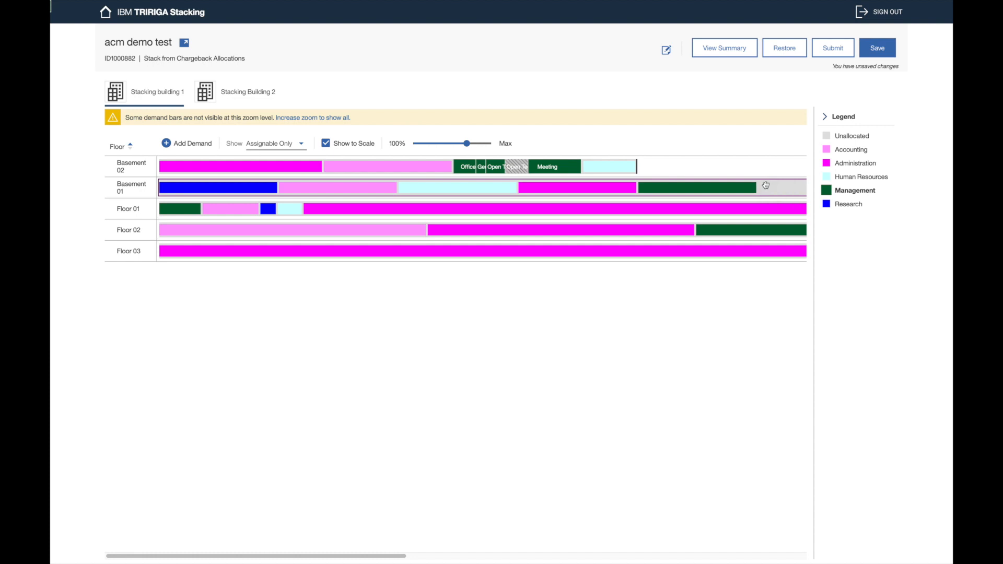
click(719, 190)
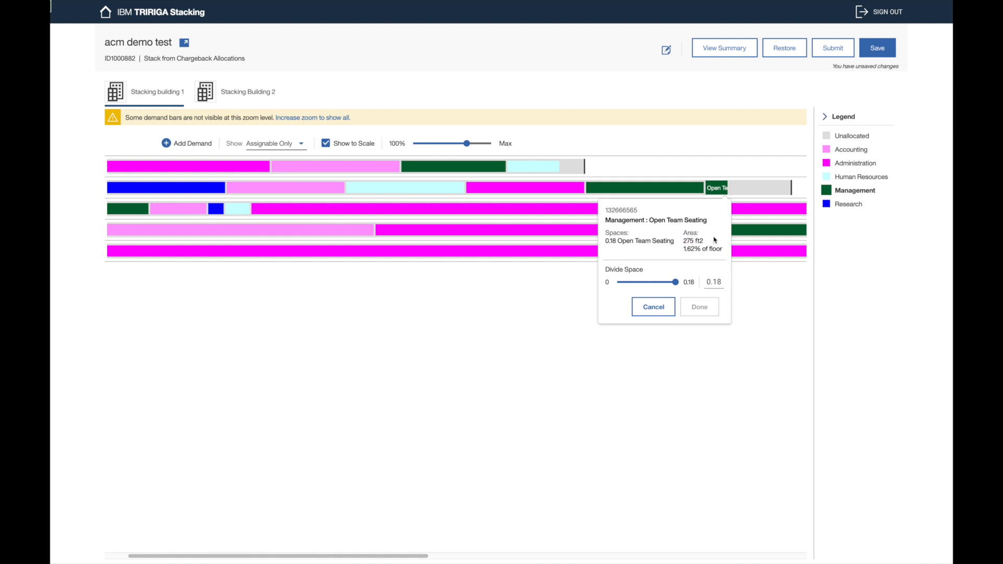
click(740, 188)
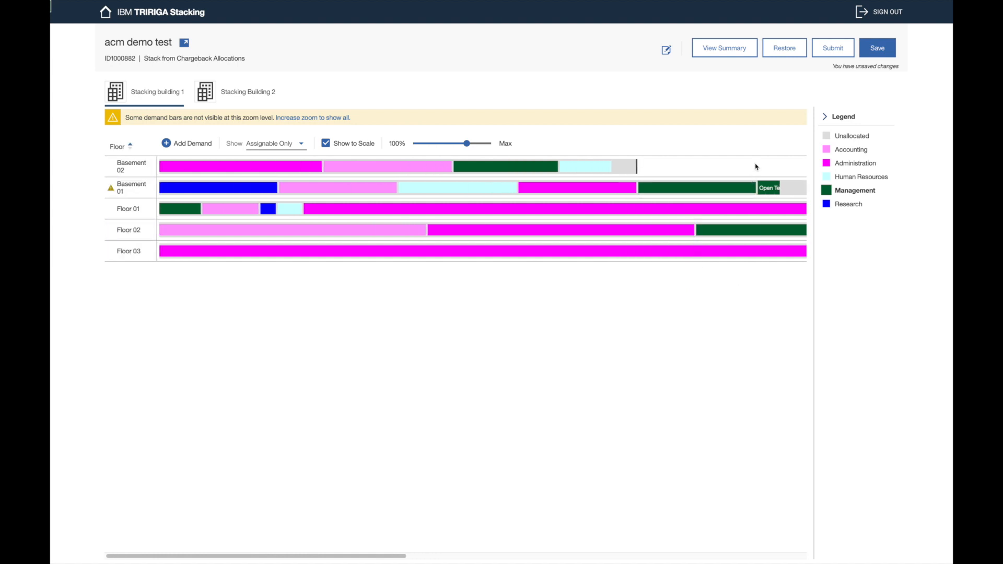
Step: Move Floor 02's Management, Administration and Accounting blocks to Basement 01, Floor 01 and Basement 02
click(431, 144)
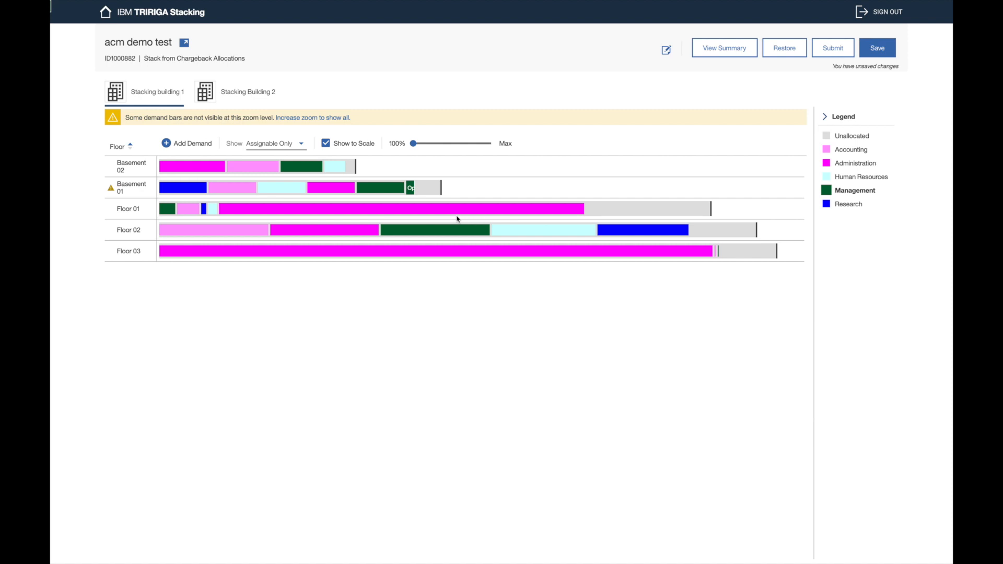
drag(460, 231, 482, 185)
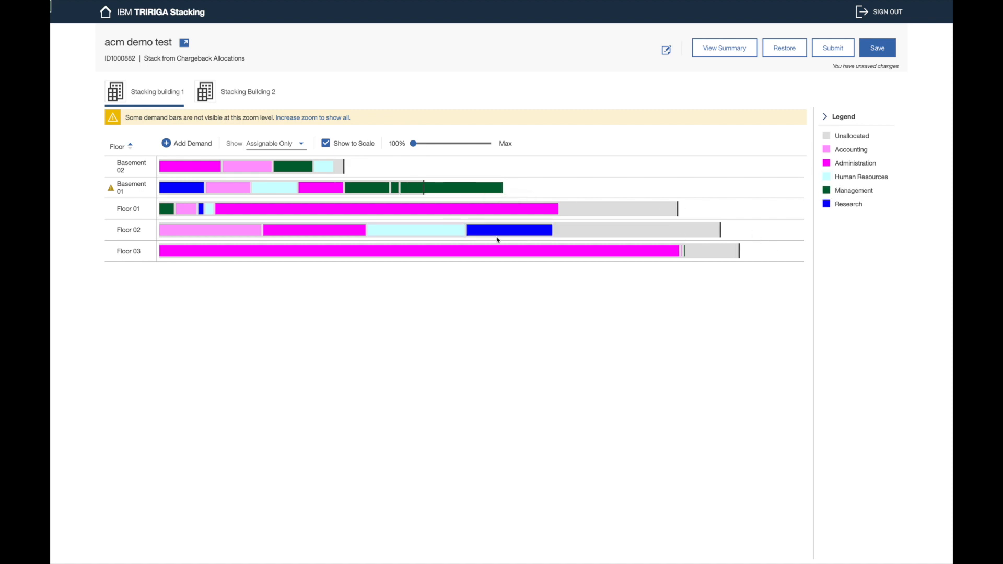
drag(292, 226, 565, 212)
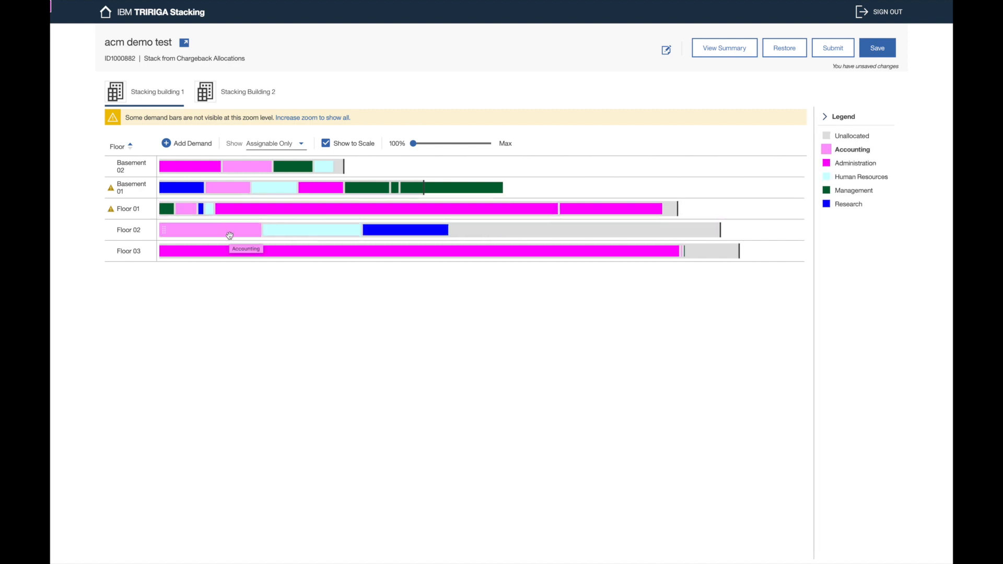
mouse_move(230, 235)
mouse_down()
mouse_move(386, 153)
mouse_move(382, 168)
mouse_up()
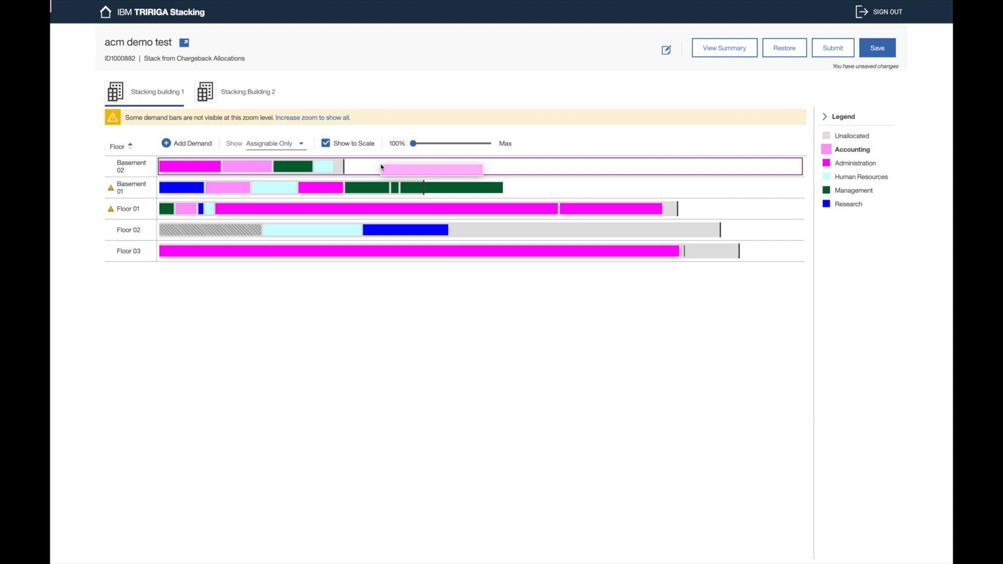
drag(381, 167, 381, 166)
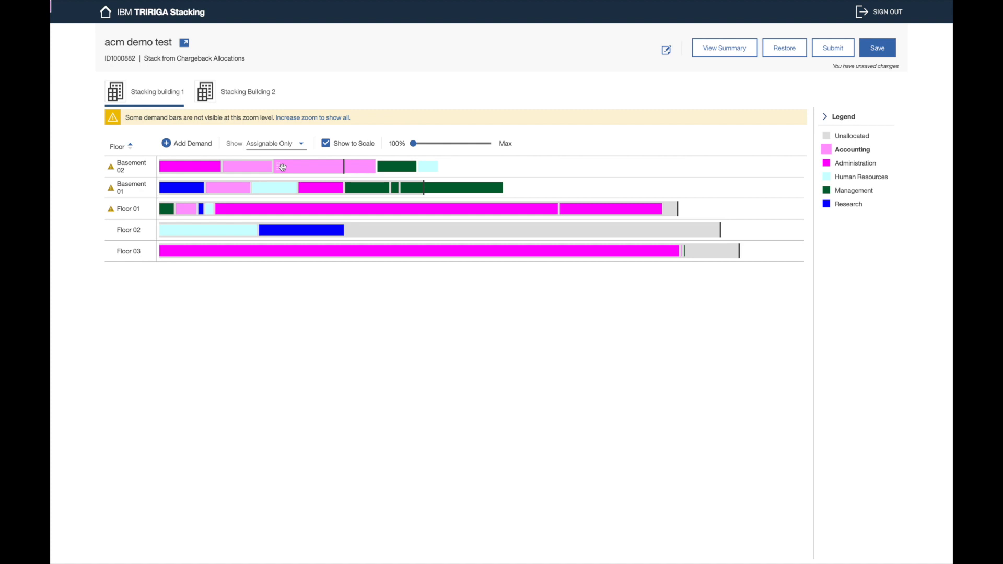
drag(283, 167, 350, 215)
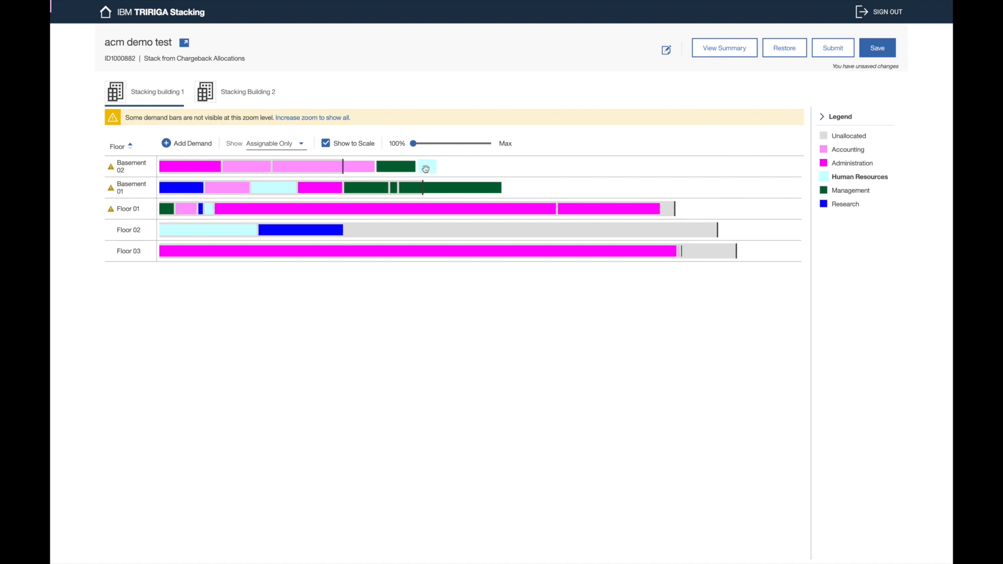
Step: Open Basement 02's discrepancy popover and highlight the General File and Storage demand count
click(130, 169)
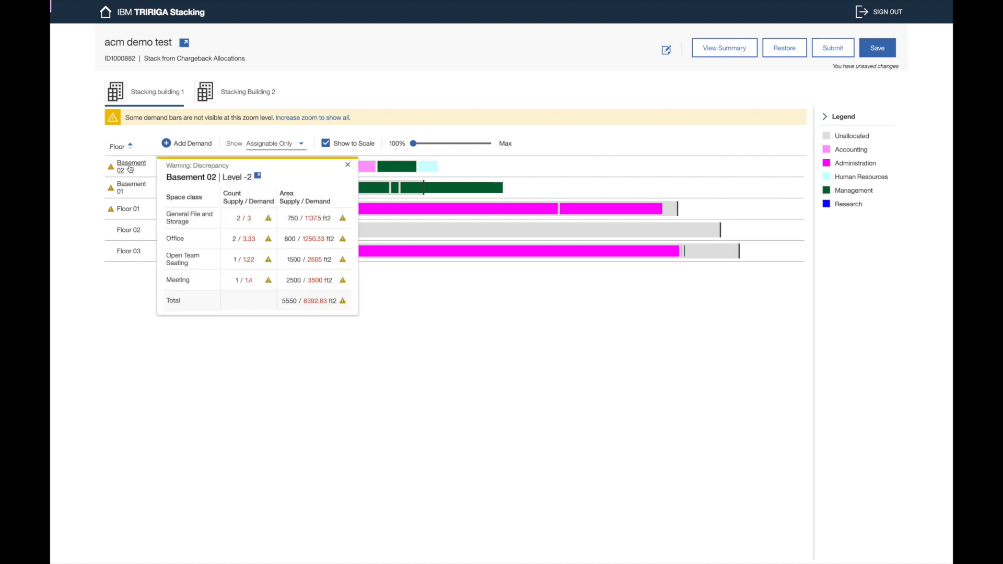
double_click(249, 219)
double_click(251, 220)
Step: Add and save the note 'Basement 02, expand floor footprint to accommodate more general storage space'
click(666, 49)
click(495, 266)
key(Return)
key(Return)
text(sd)
key(BackSpace)
key(BackSpace)
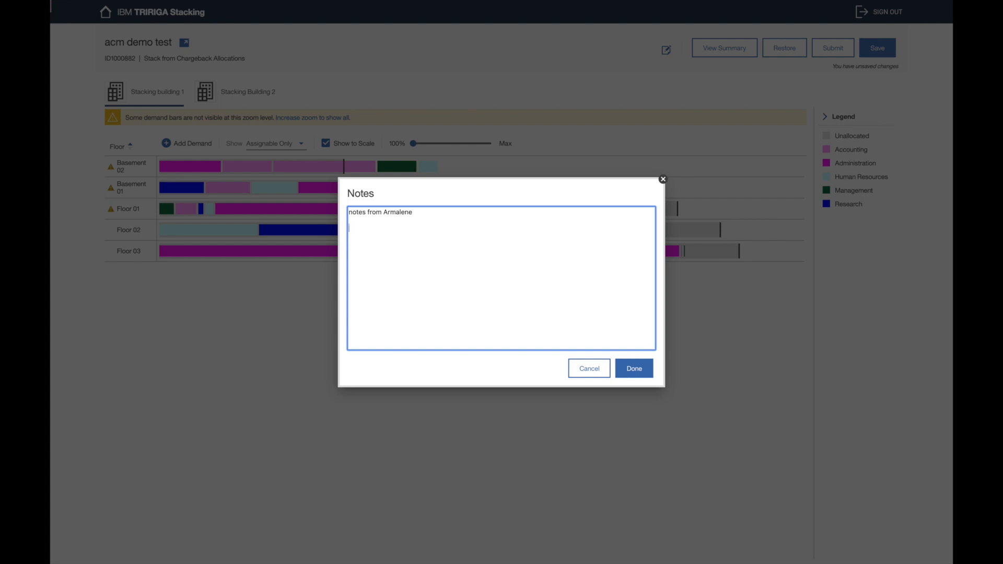
text(Ba)
key(BackSpace)
key(BackSpace)
key(Return)
text(Basement 02, expand floor footp)
key(BackSpace)
key(BackSpace)
key(BackSpace)
key(BackSpace)
text(ootprint to accommodate more general )
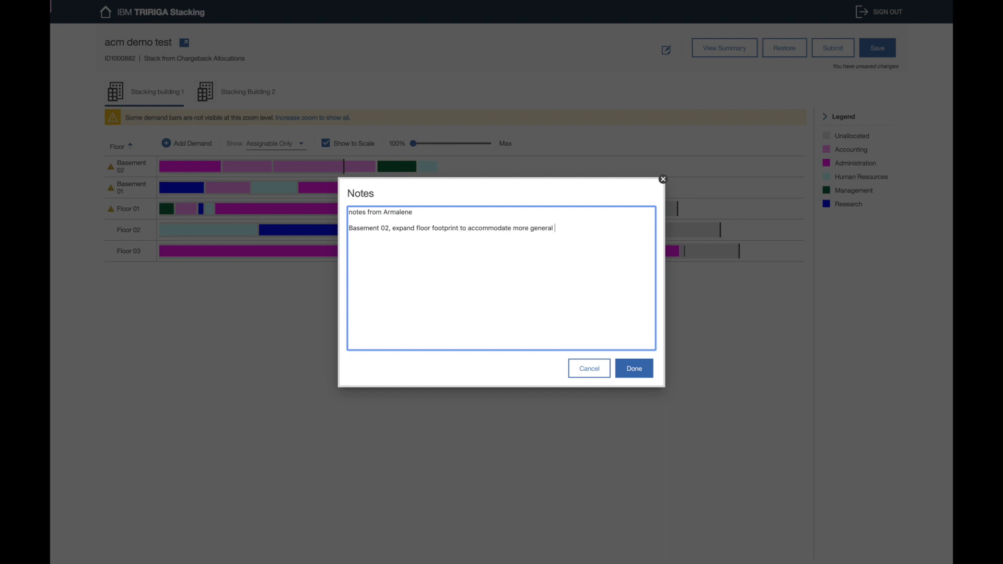
text(storage space)
click(636, 367)
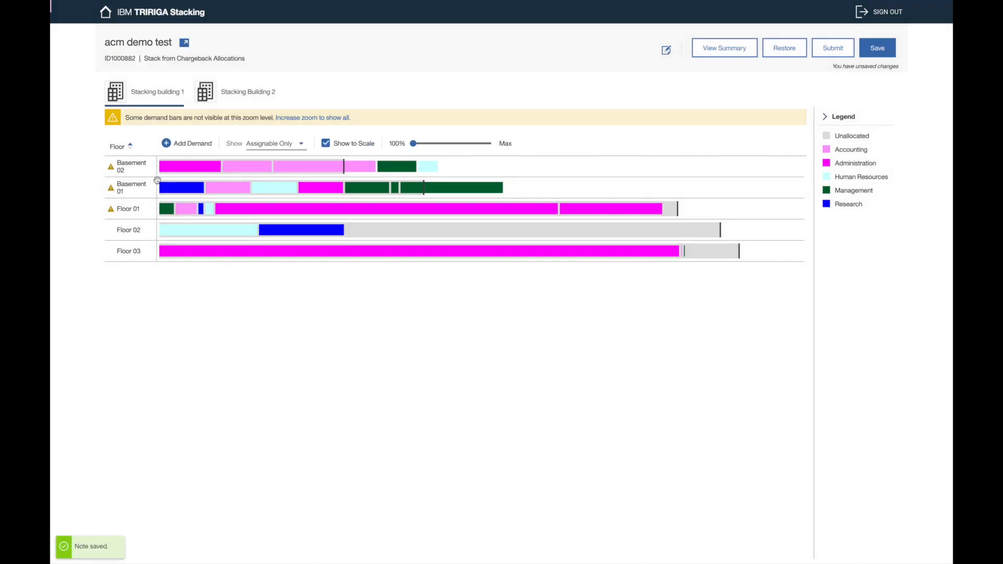
Step: Check Basement 02's discrepancy, then drag both basements' Management blocks and an Accounting block onto Floor 02
click(129, 168)
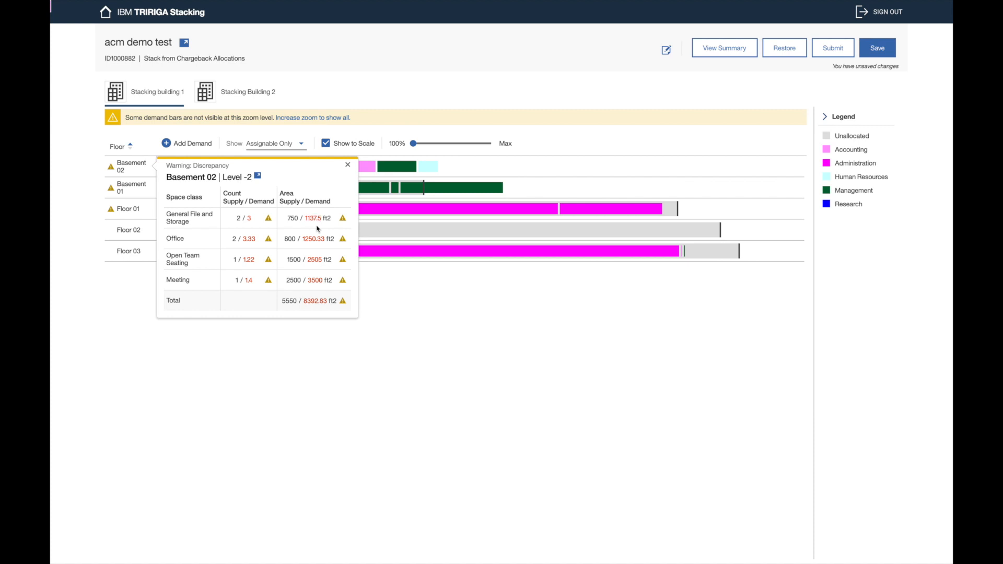
click(529, 168)
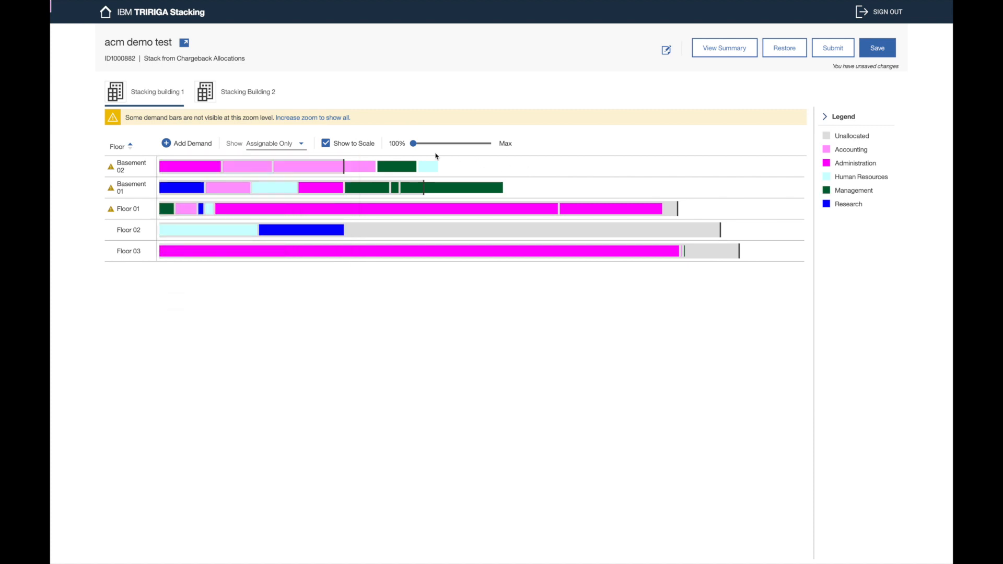
drag(367, 196, 371, 229)
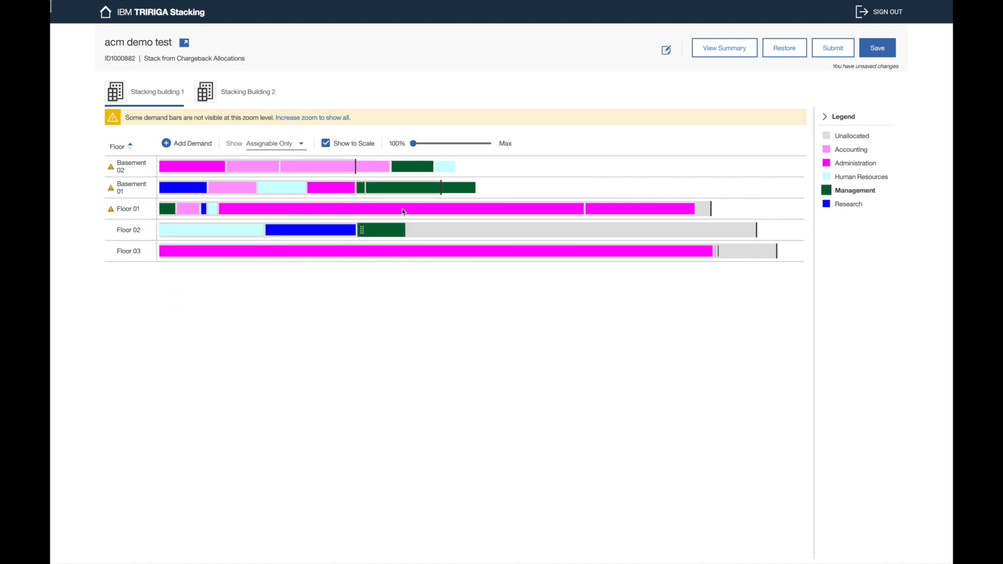
drag(420, 184, 457, 229)
drag(415, 167, 543, 230)
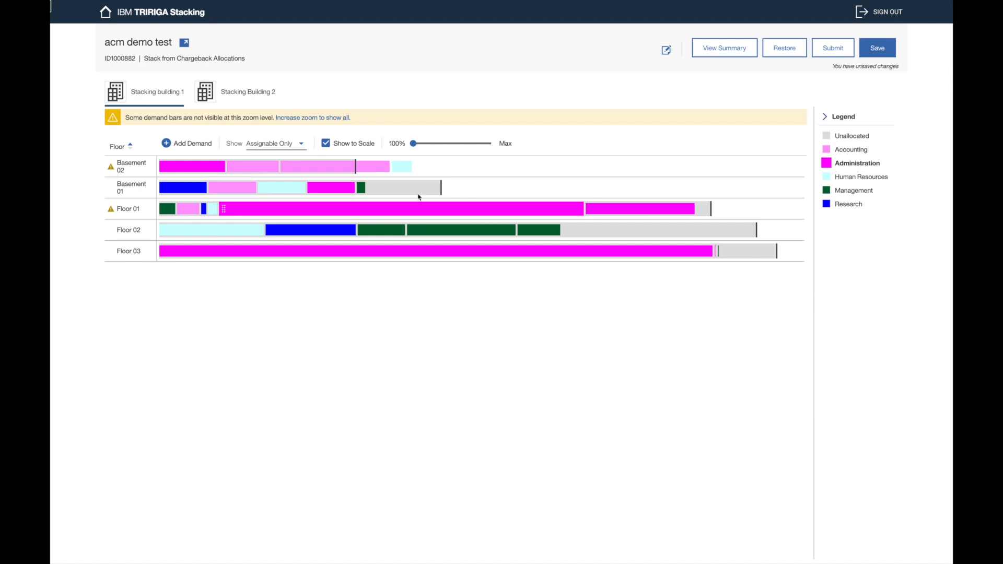
drag(375, 167, 628, 228)
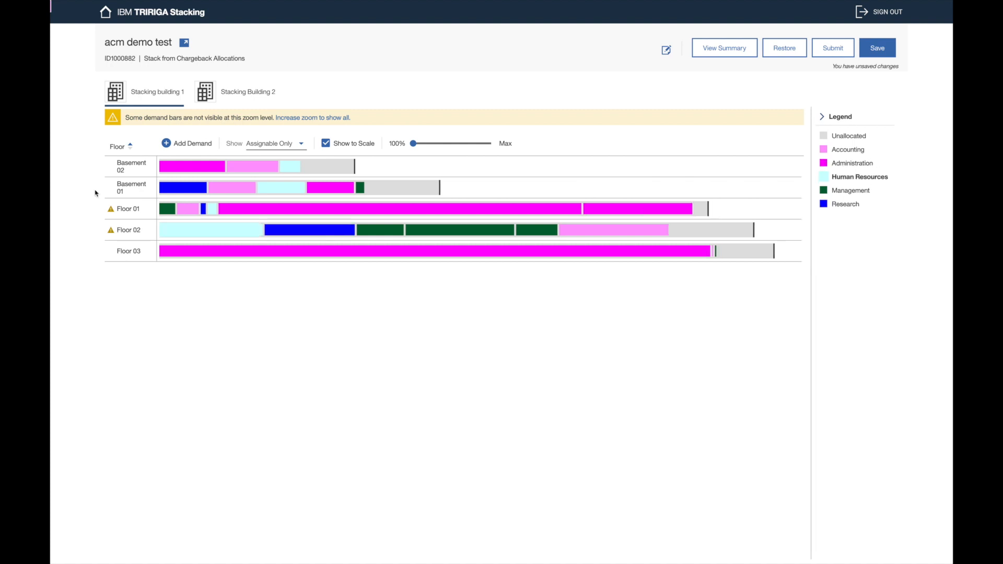
Step: Review Floor 01's discrepancy popover, noting the Office supply and 8.23 demand values, then close it
click(125, 210)
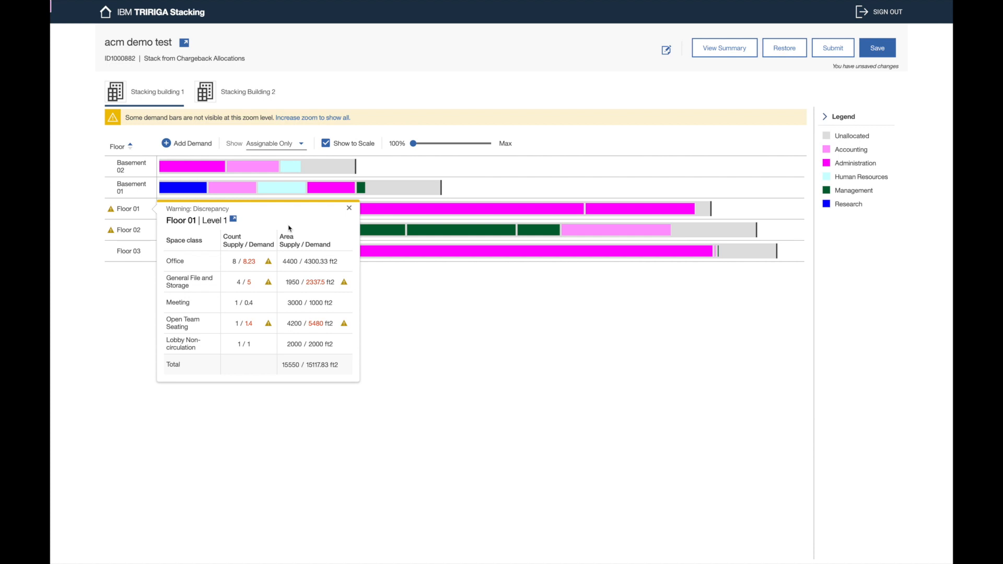
double_click(233, 263)
drag(243, 262, 260, 265)
click(246, 269)
click(453, 342)
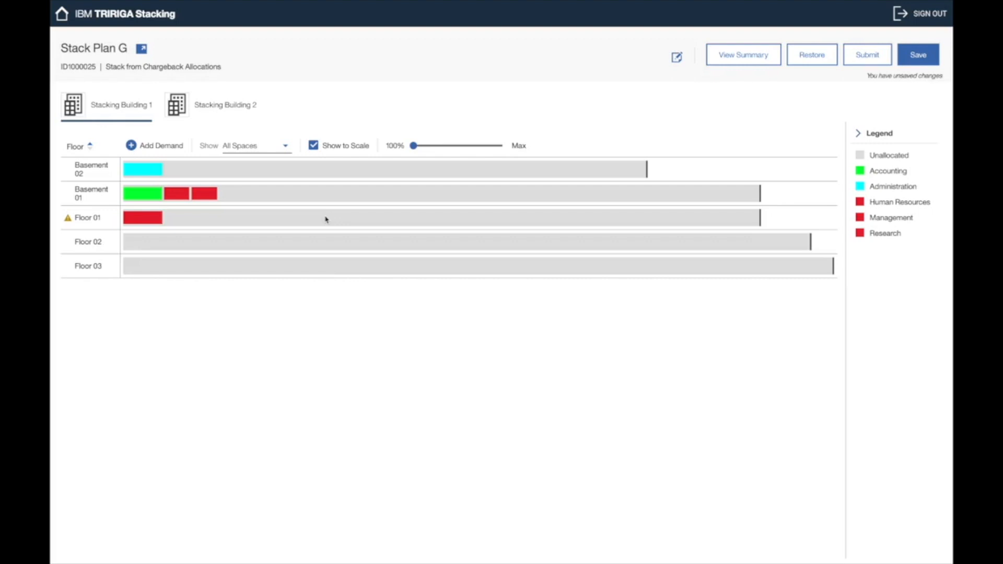
Step: Enter a Work Planner Team demand on Floor 02 with space class 105 - Expansion, then cancel it
click(163, 151)
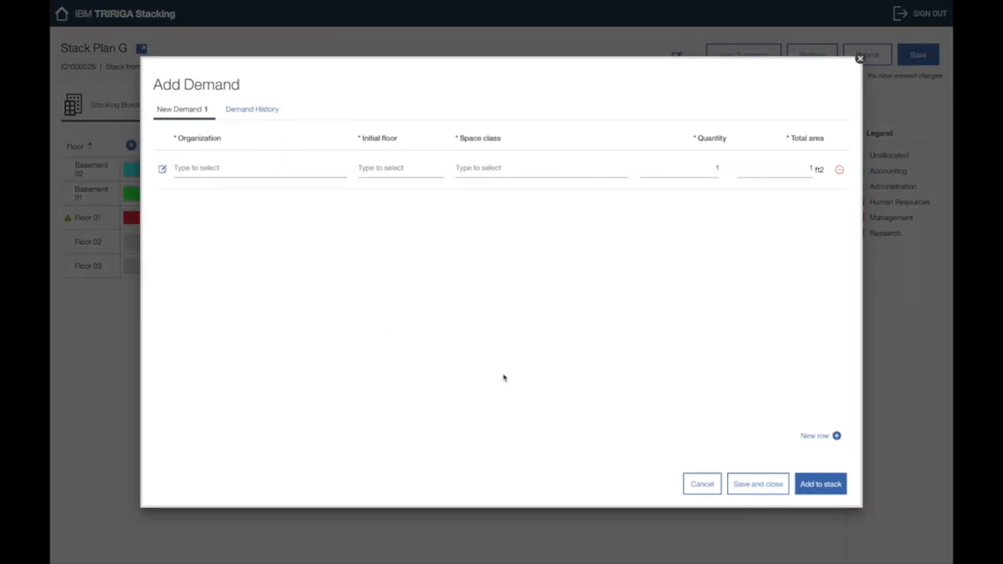
click(833, 437)
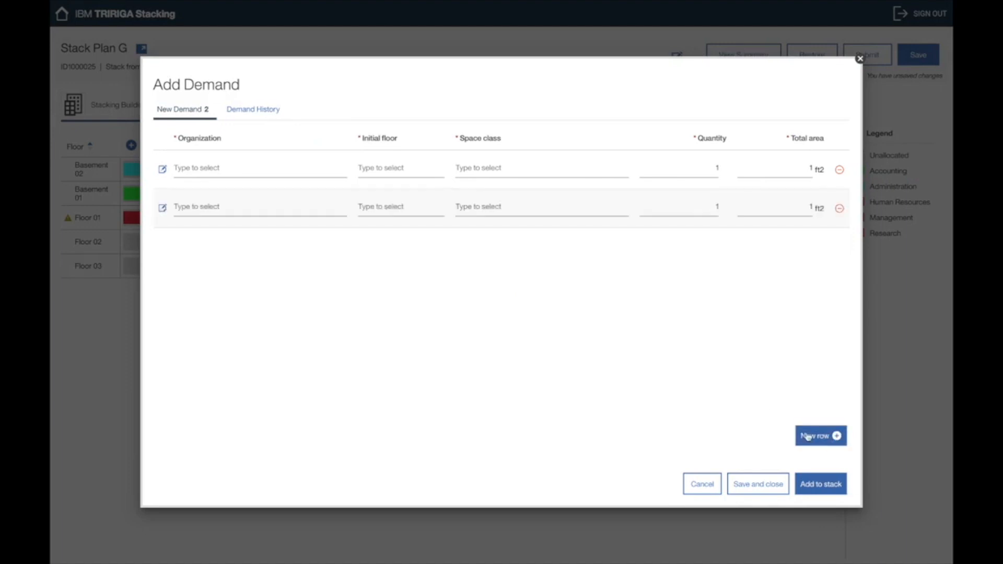
click(309, 177)
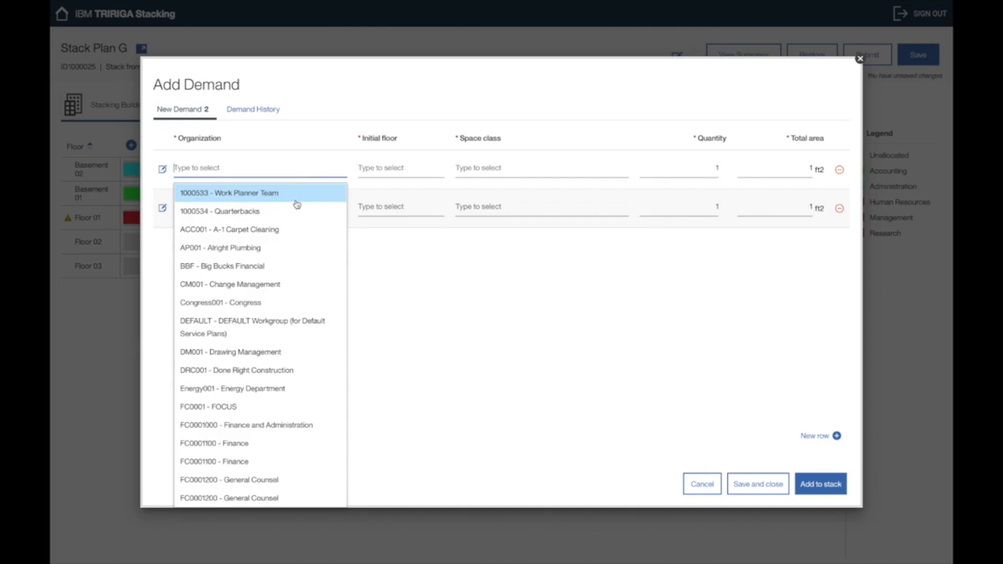
click(296, 199)
click(419, 171)
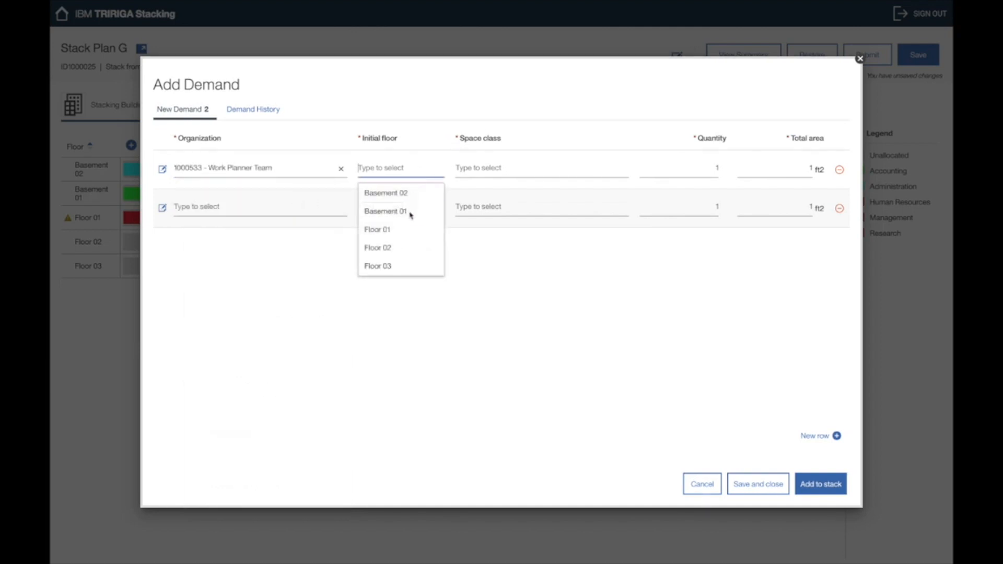
click(402, 246)
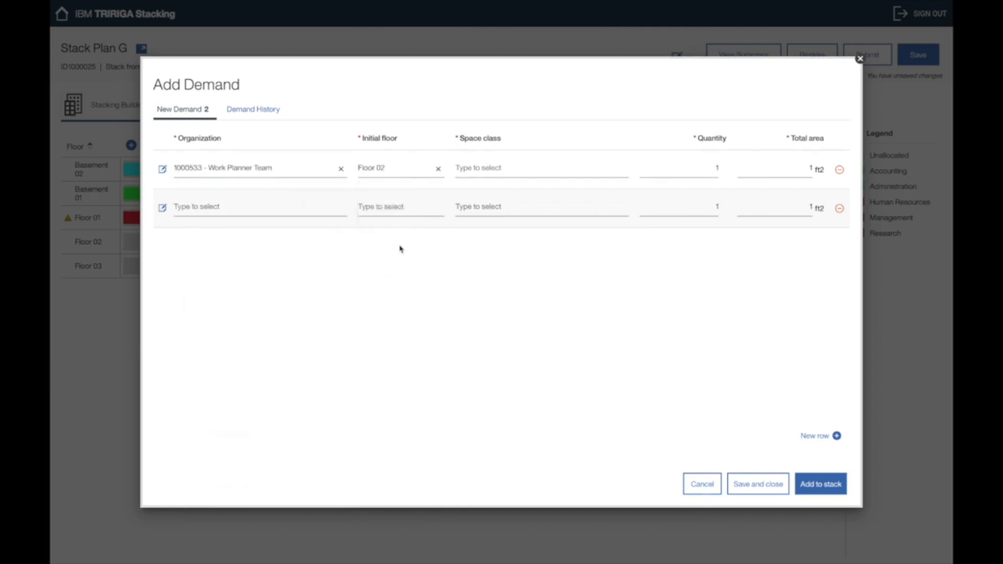
click(516, 172)
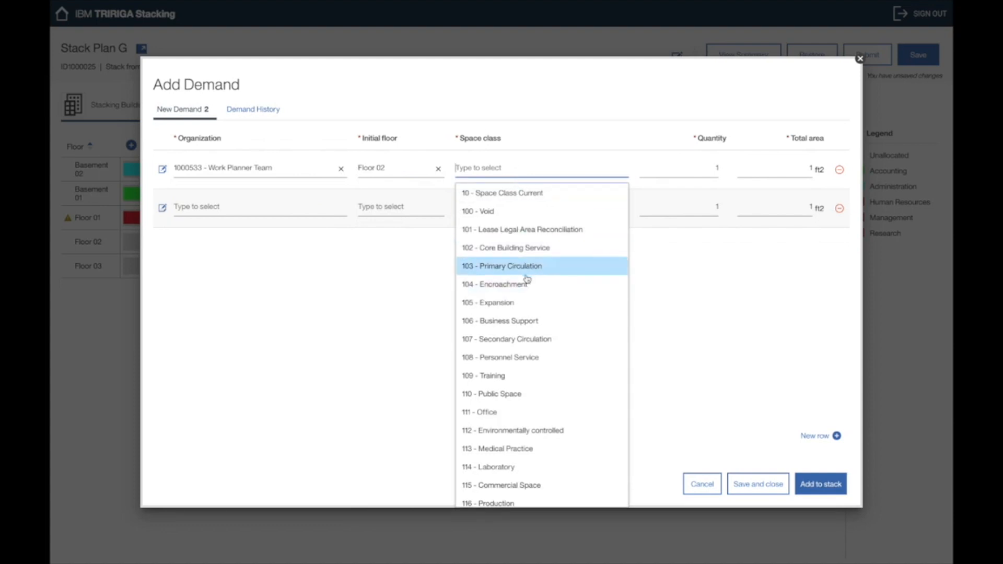
click(523, 310)
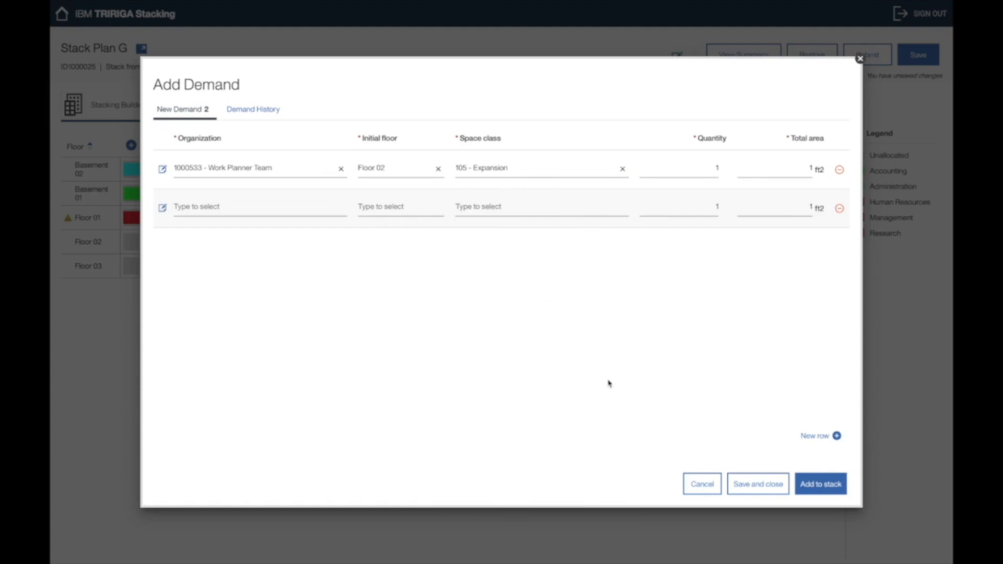
click(695, 485)
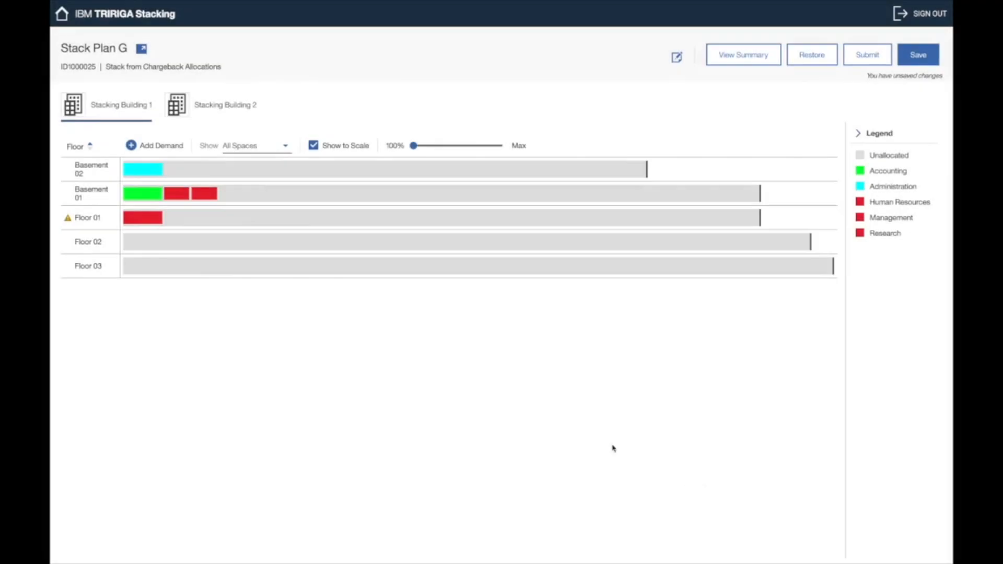
Step: Save a new demand with Work Planner Team as the organization
click(171, 146)
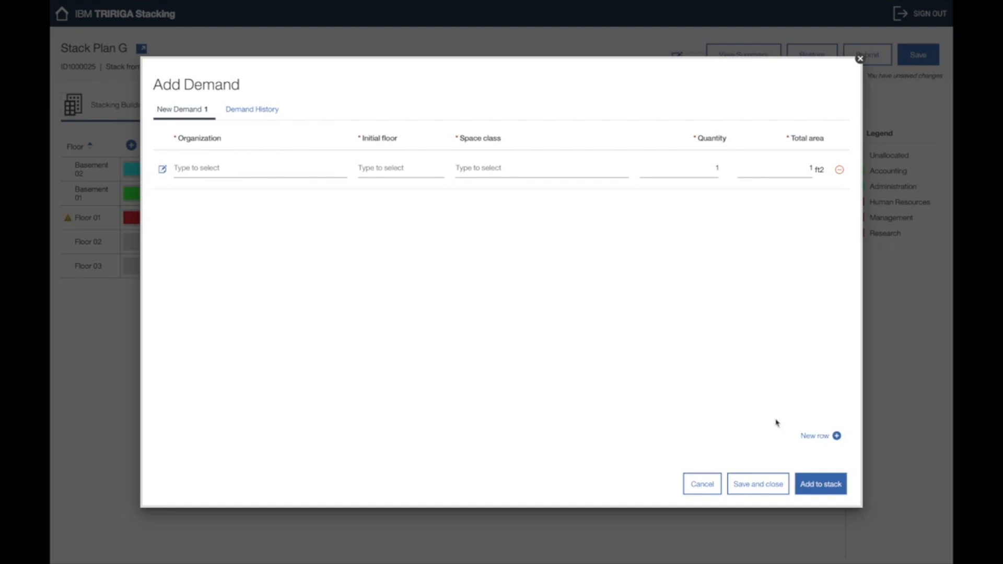
click(326, 172)
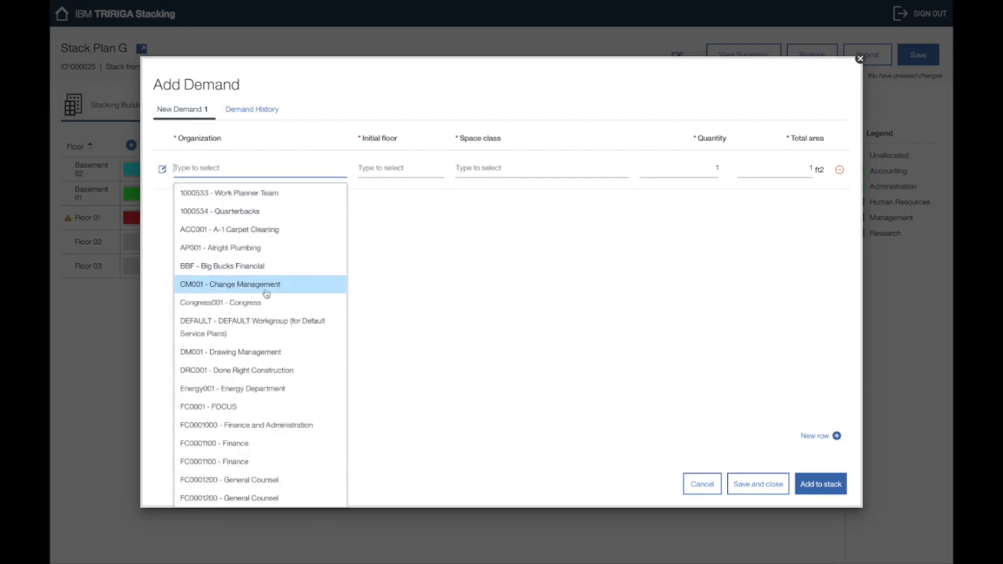
click(289, 194)
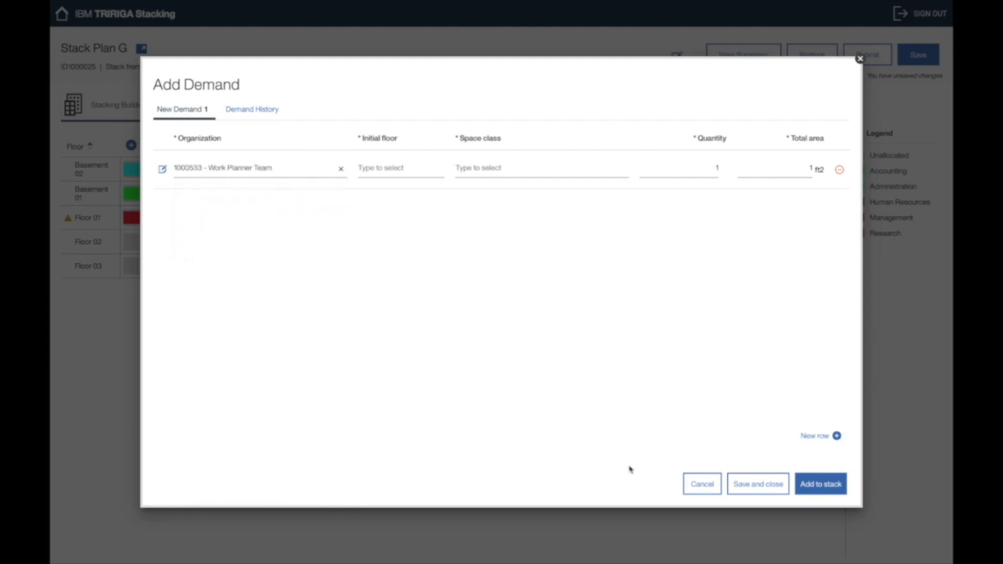
click(747, 483)
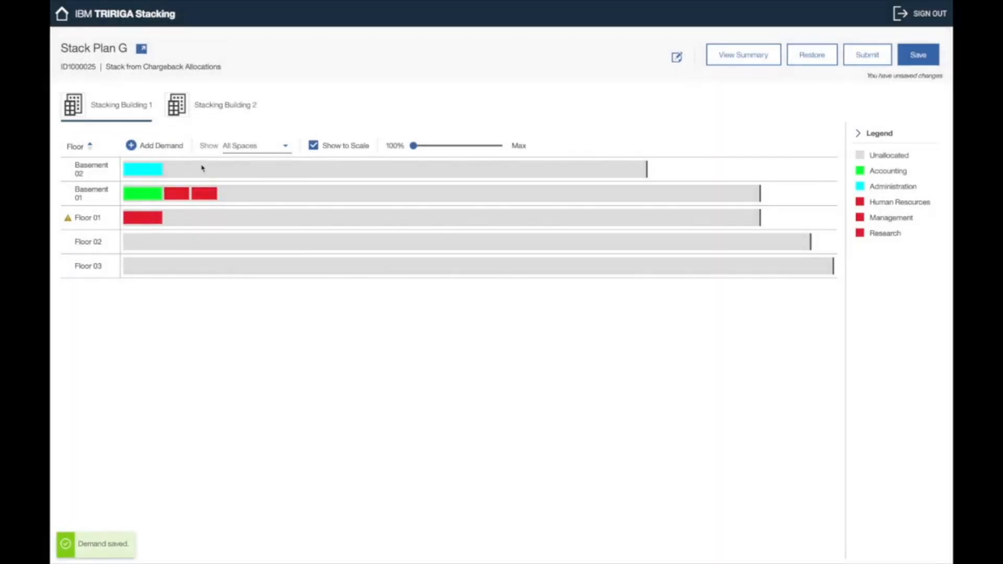
Step: Set the Work Planner Team demand's initial floor to Floor 02 and space class to 105 - Expansion
click(168, 149)
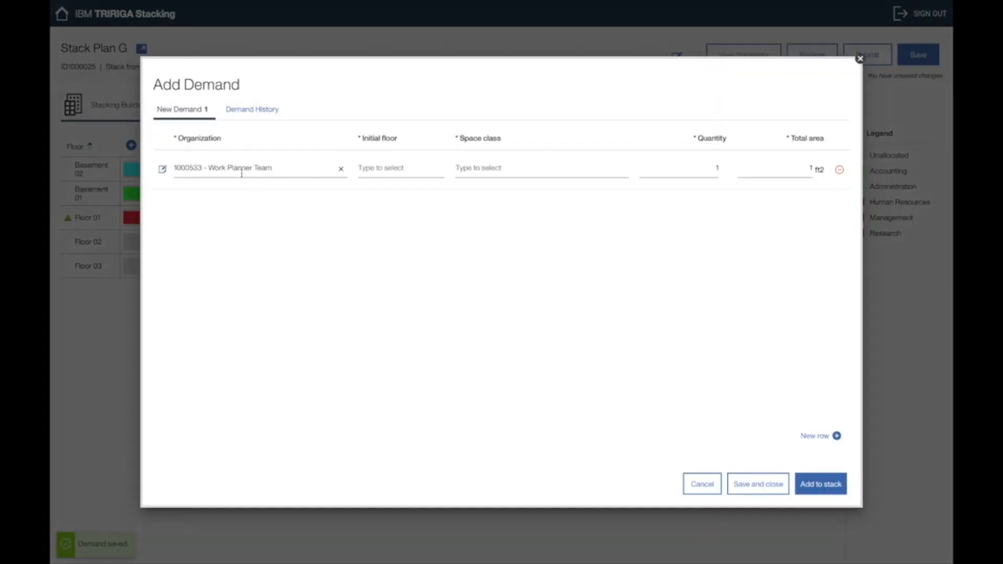
click(401, 176)
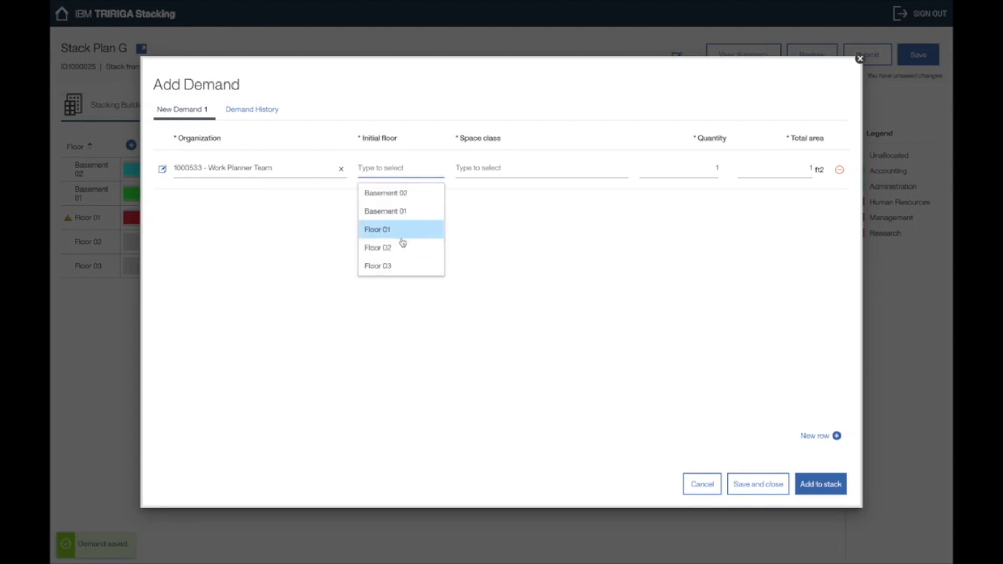
click(401, 250)
click(549, 176)
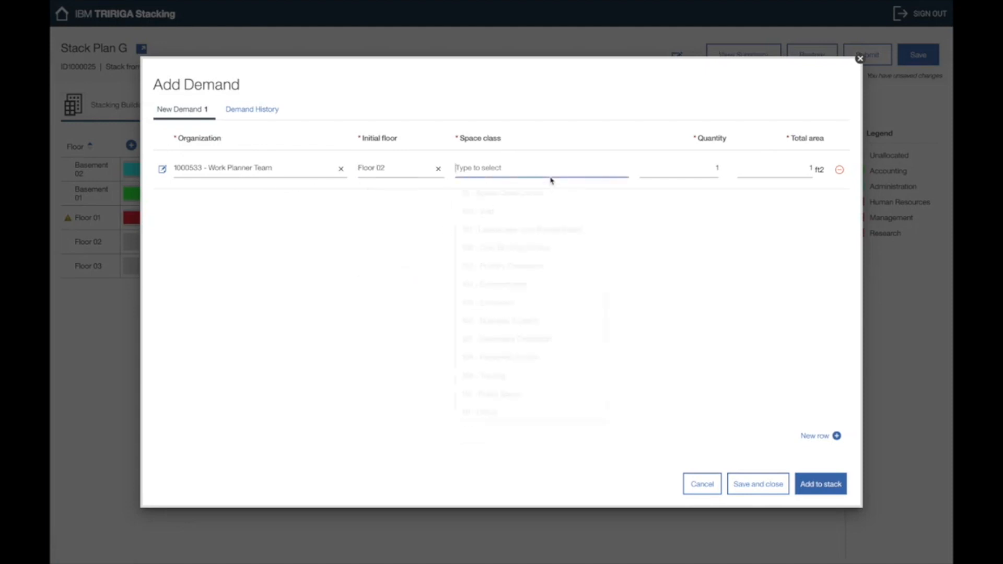
click(514, 303)
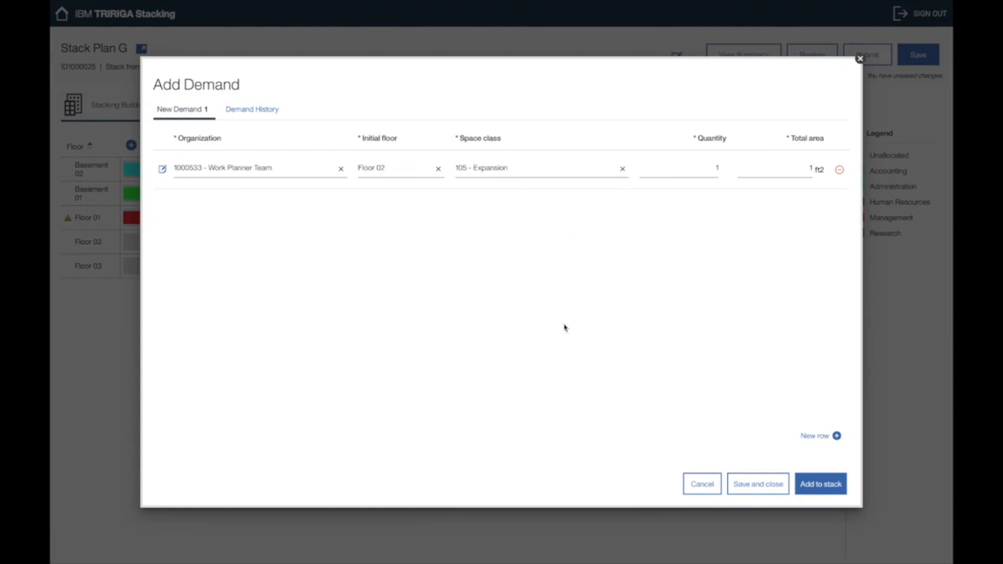
Step: Add a second demand row for Energy Department on Floor 03 and save both demands
click(833, 437)
click(318, 207)
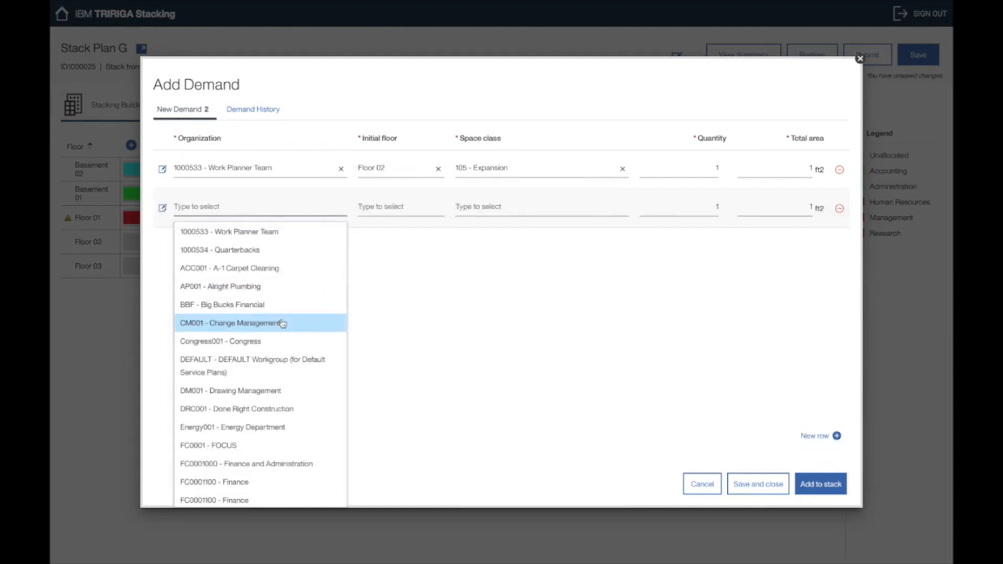
click(266, 428)
click(418, 207)
click(405, 306)
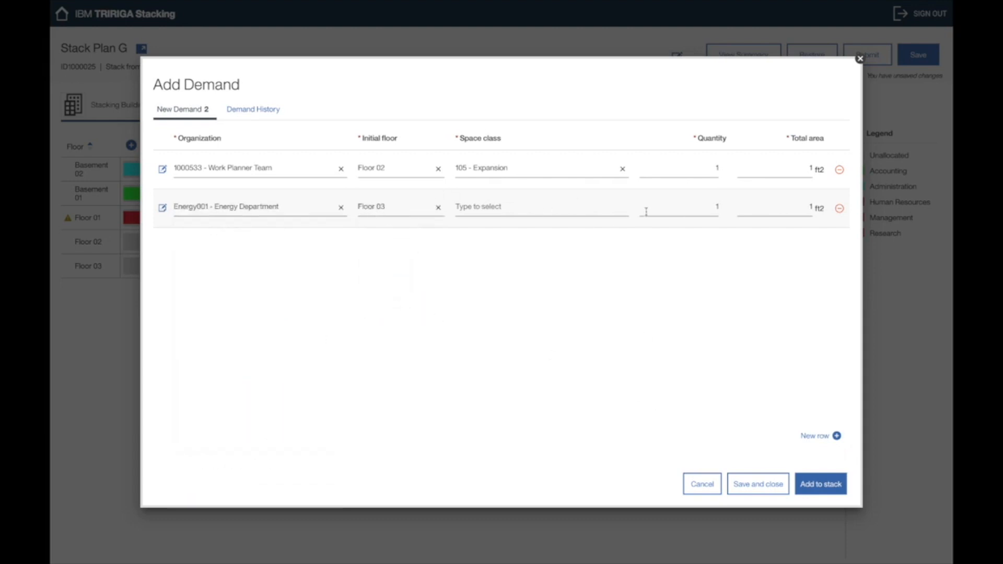
click(760, 483)
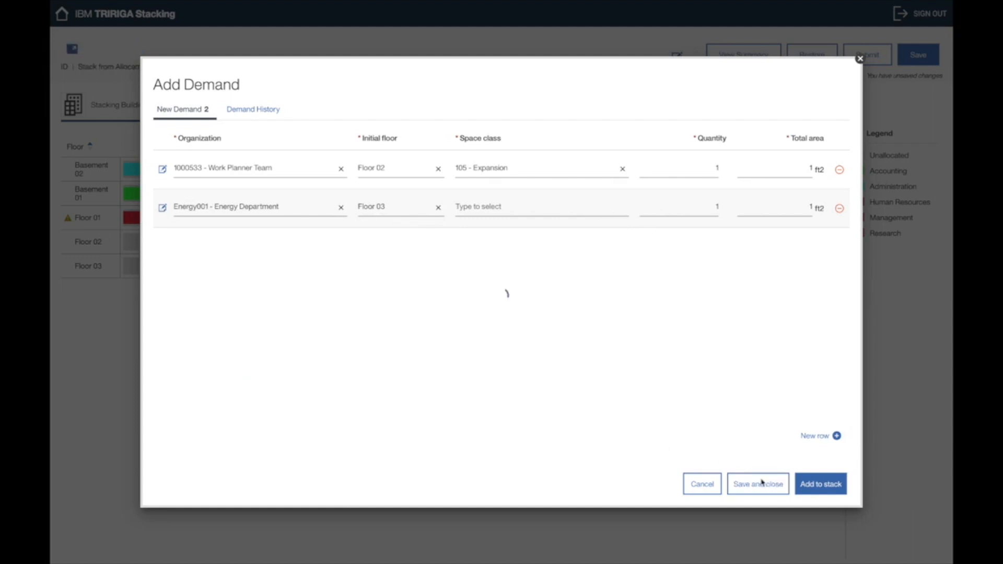
Step: Clear Floor 03 from the Energy Department demand, save, and reopen the demand form
click(166, 145)
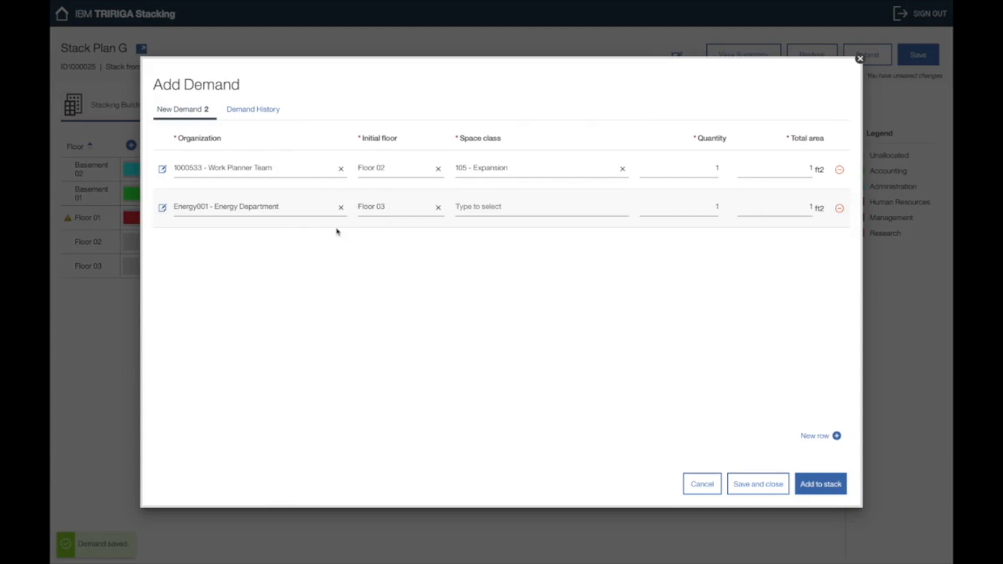
click(438, 207)
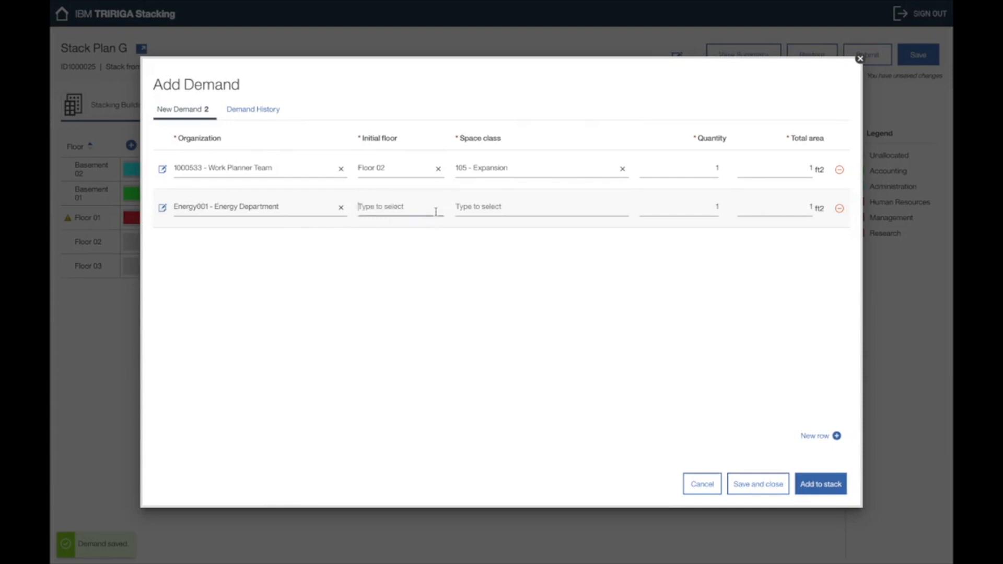
click(772, 488)
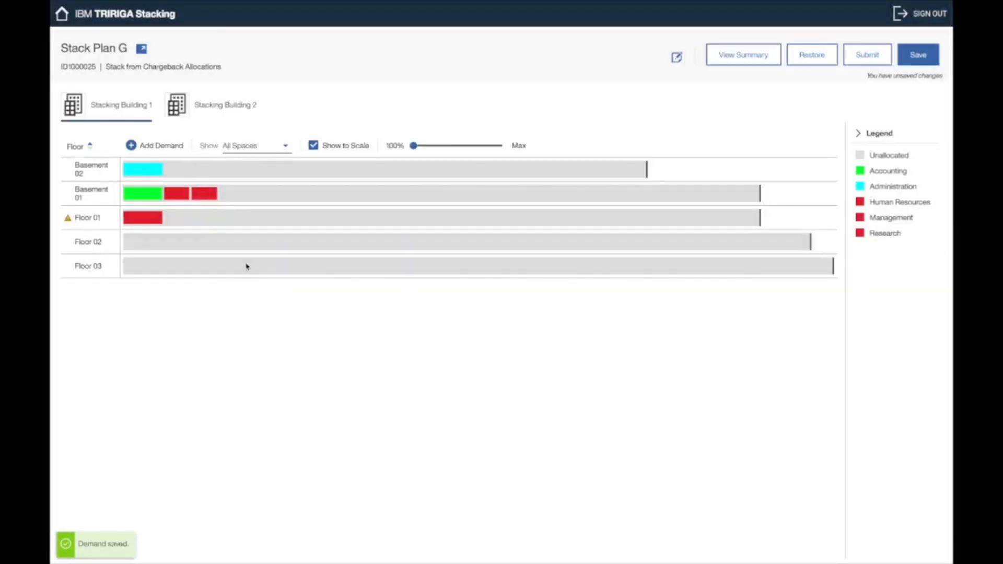
click(165, 146)
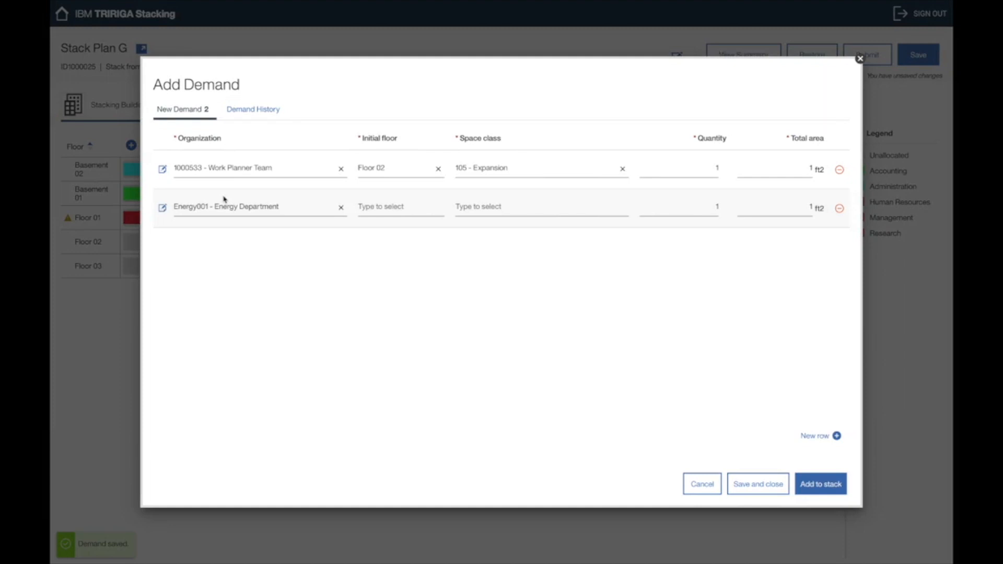
Step: Set the Energy Department demand to Floor 03 with space class 108 - Personnel Service
click(822, 483)
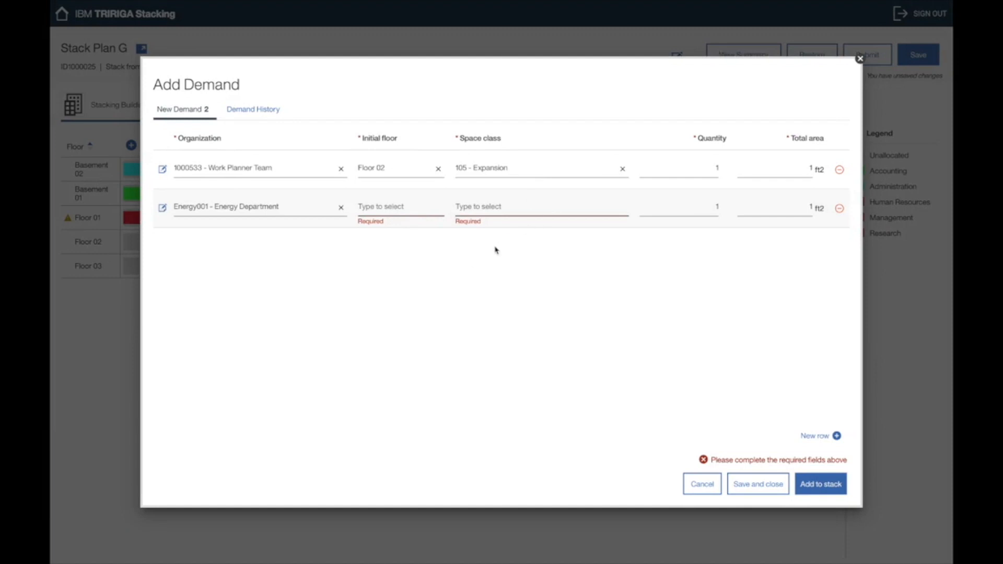
click(399, 208)
click(381, 304)
click(523, 205)
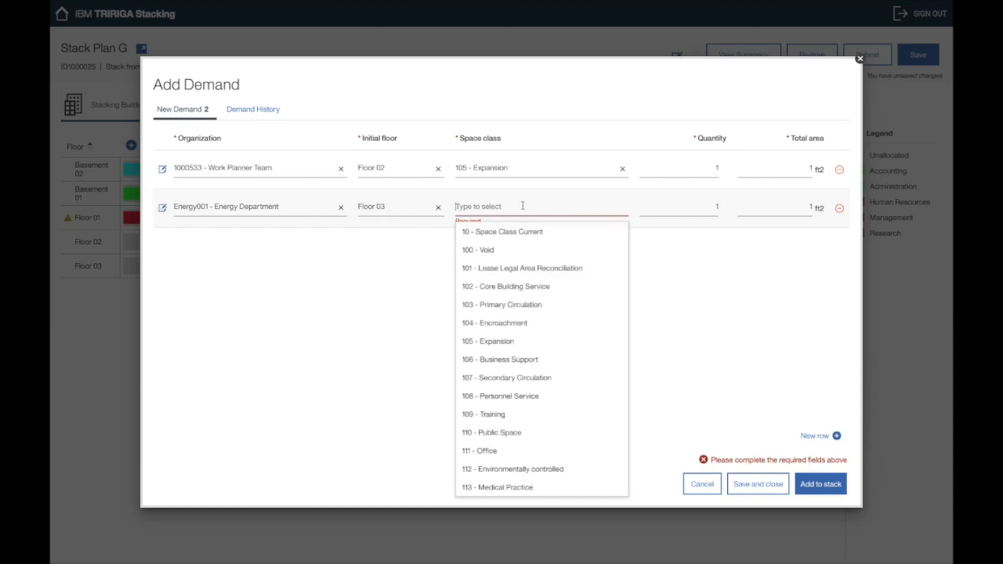
click(500, 397)
Step: Give Work Planner Team quantity 20 and 300 ft2, drop the Energy Department row, and add to stack
click(698, 171)
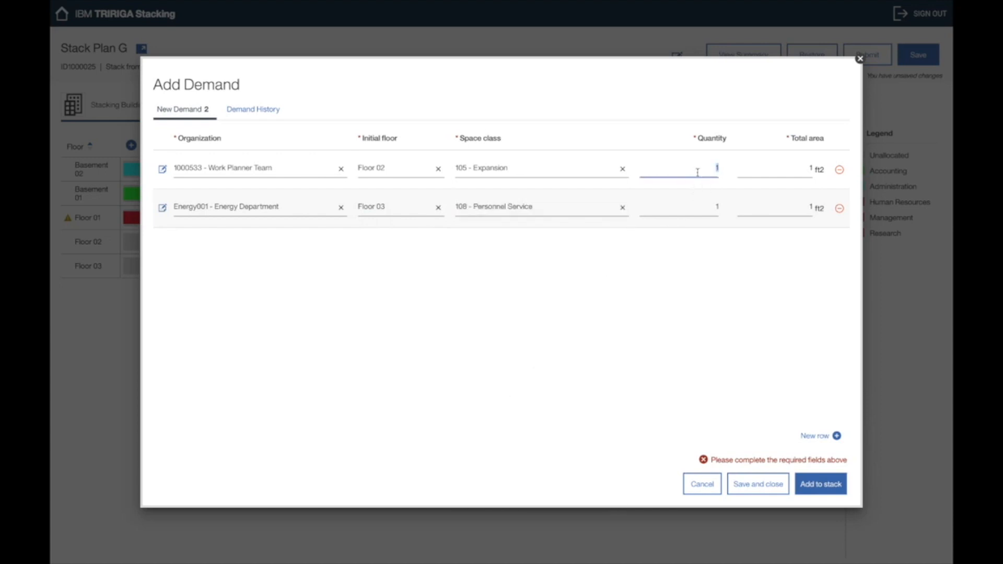
text(20)
key(Tab)
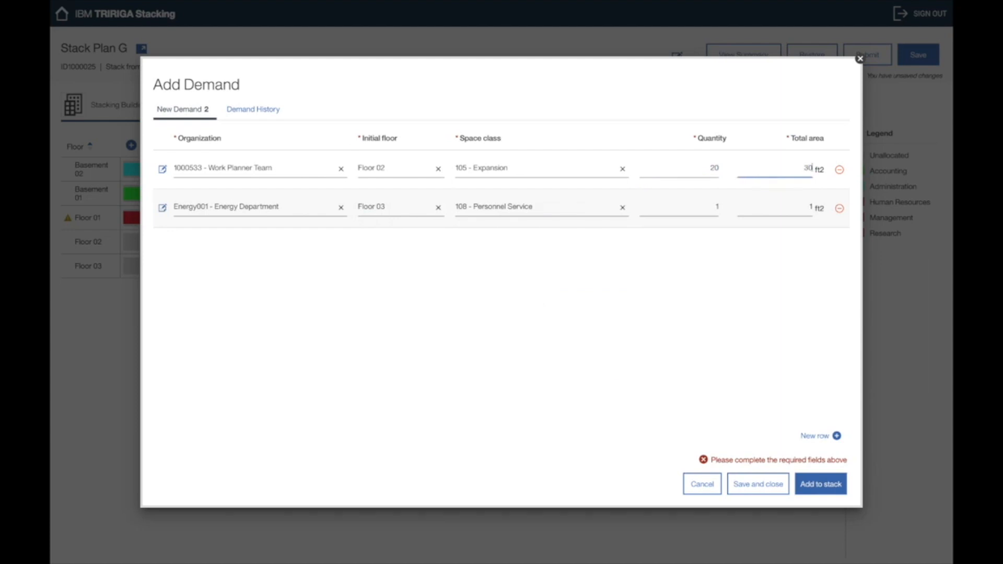
key(Tab)
key(Tab)
click(703, 215)
click(710, 216)
click(840, 208)
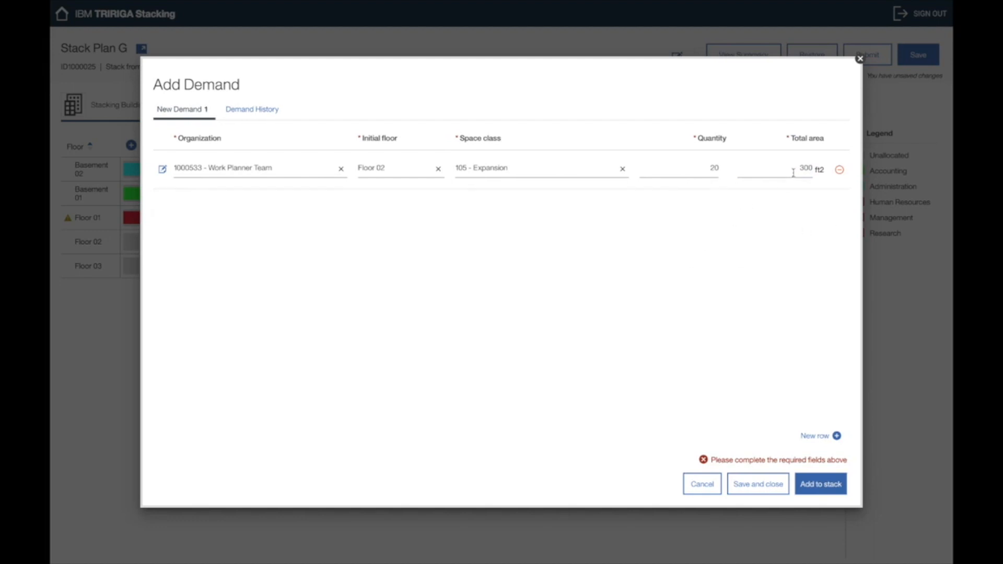
click(809, 487)
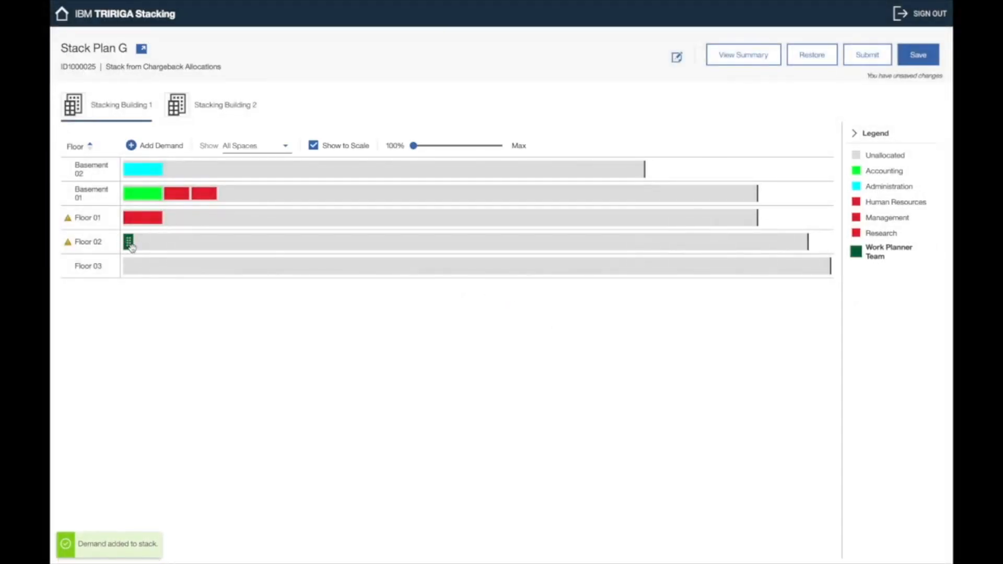
Step: Check the Work Planner Team block on Floor 02, then view its 20-space, 300 ft2 demand in Demand History
click(132, 246)
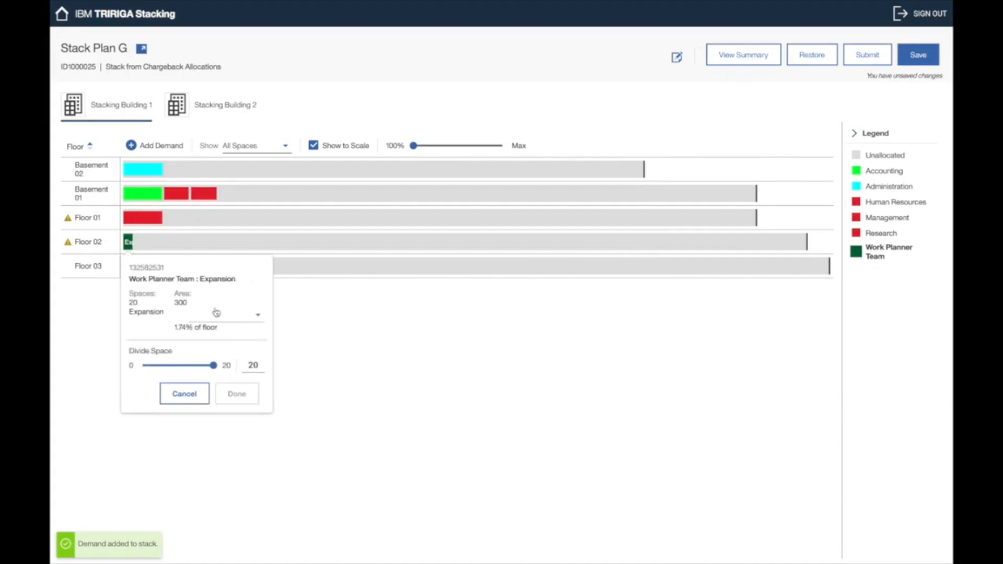
click(310, 332)
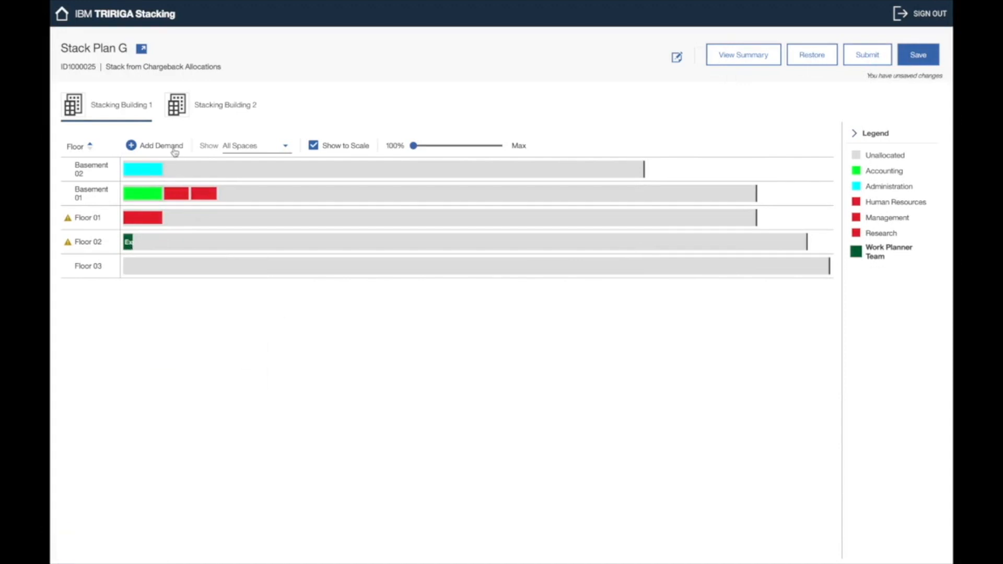
click(175, 150)
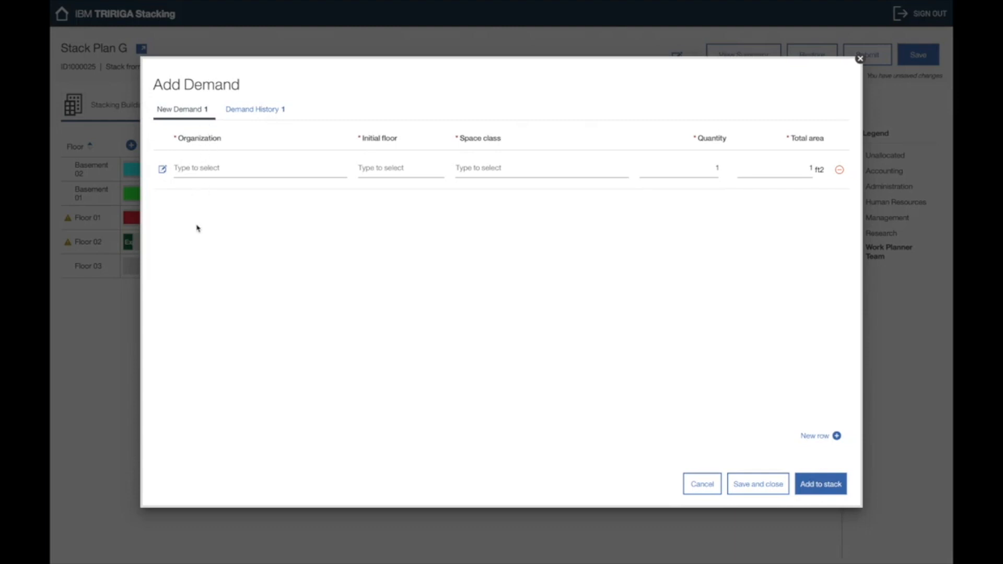
click(266, 116)
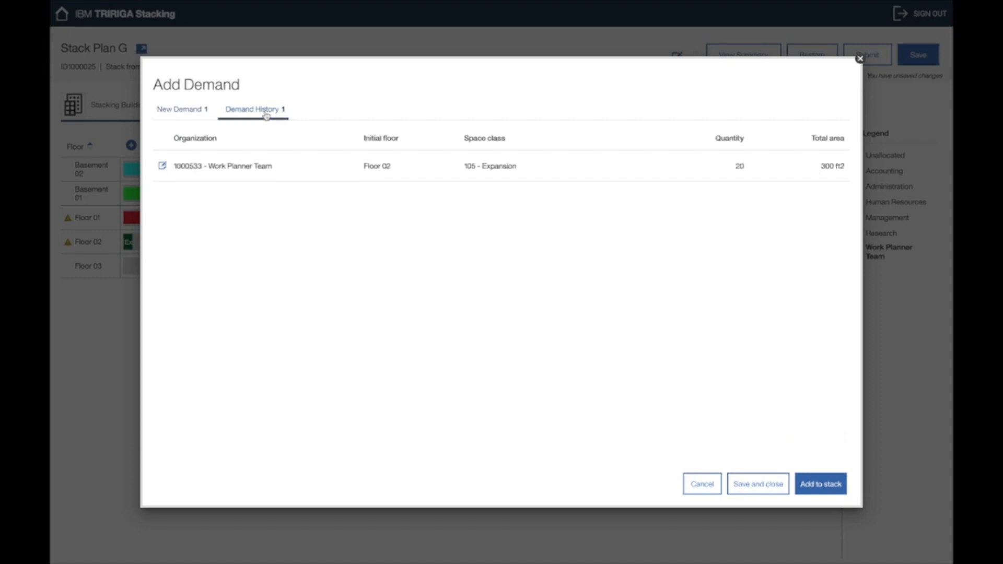
Step: Add a note to the Work Planner Team demand in Demand History, then save and close
click(201, 116)
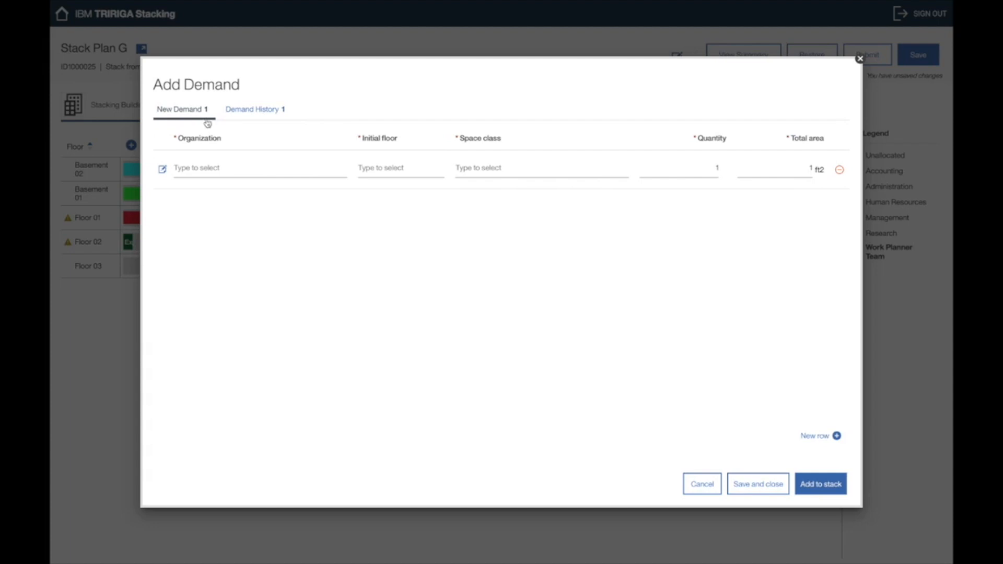
click(250, 117)
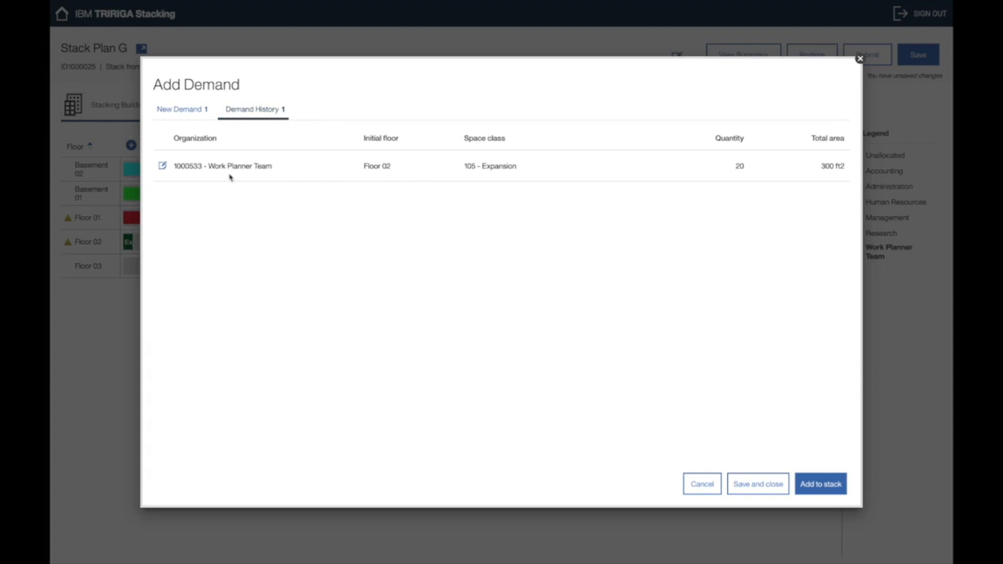
click(163, 166)
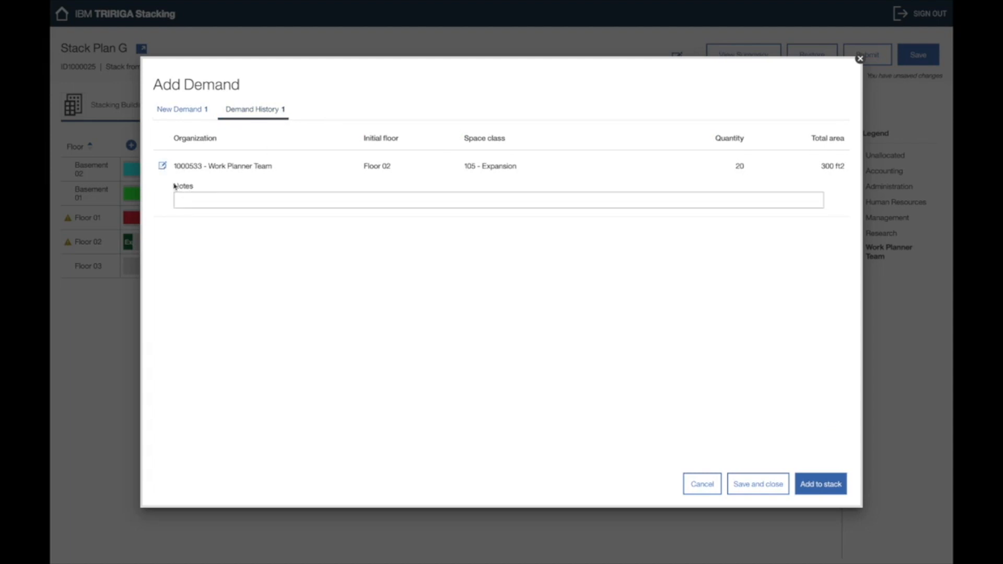
click(201, 198)
text(Notes)
click(760, 481)
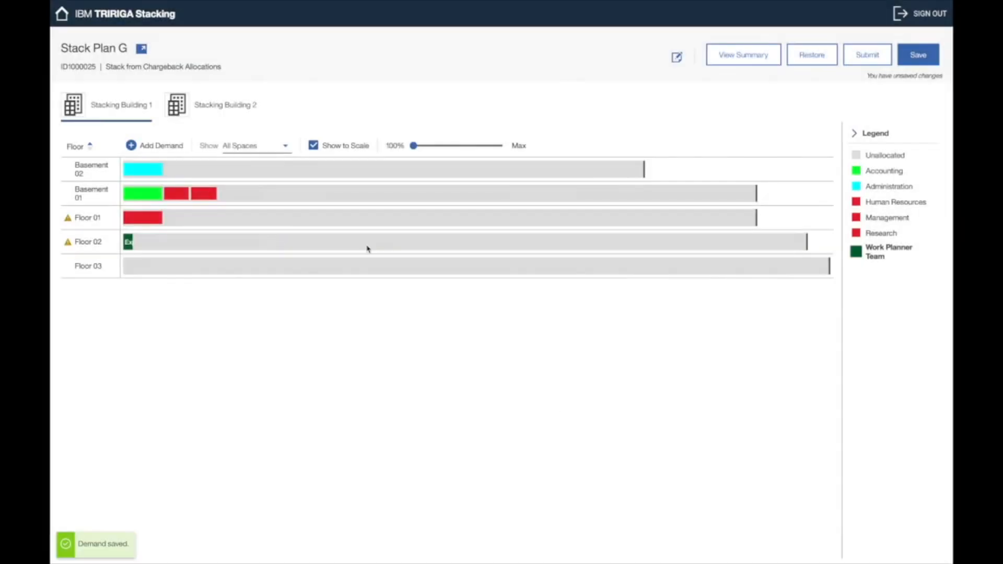
Step: Reopen Add Demand to verify the Work Planner Team note, then start a blank new demand
click(176, 148)
click(252, 110)
click(164, 167)
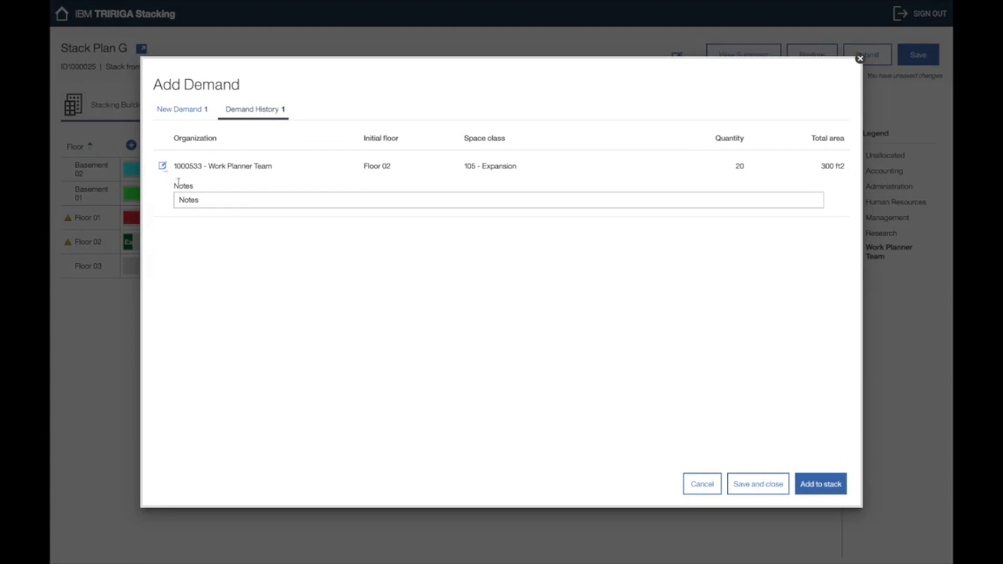
click(162, 166)
click(181, 109)
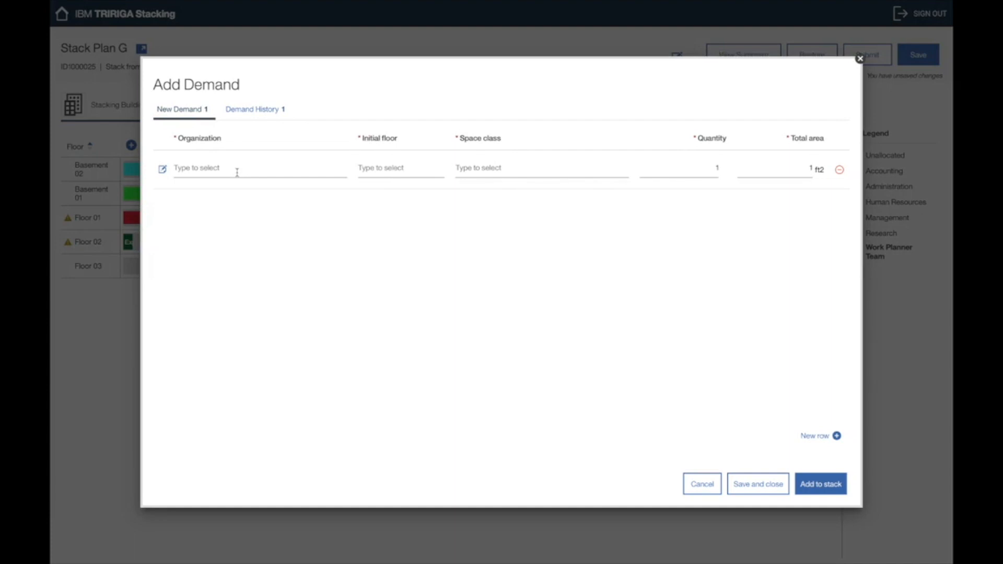
Step: Add a second demand row and set the organizations to STACK - RS - Research and STACK - AD - Administration
click(822, 436)
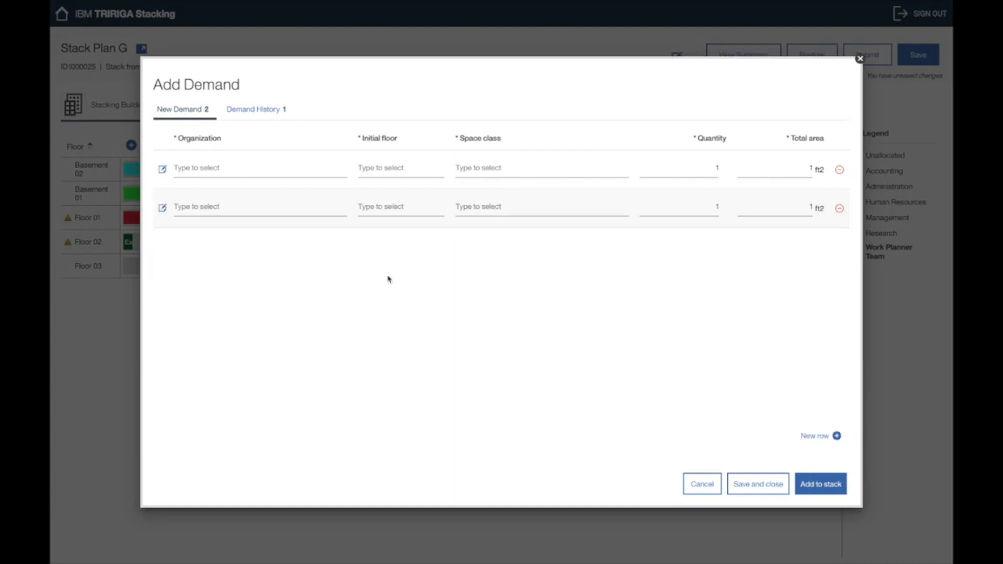
click(324, 176)
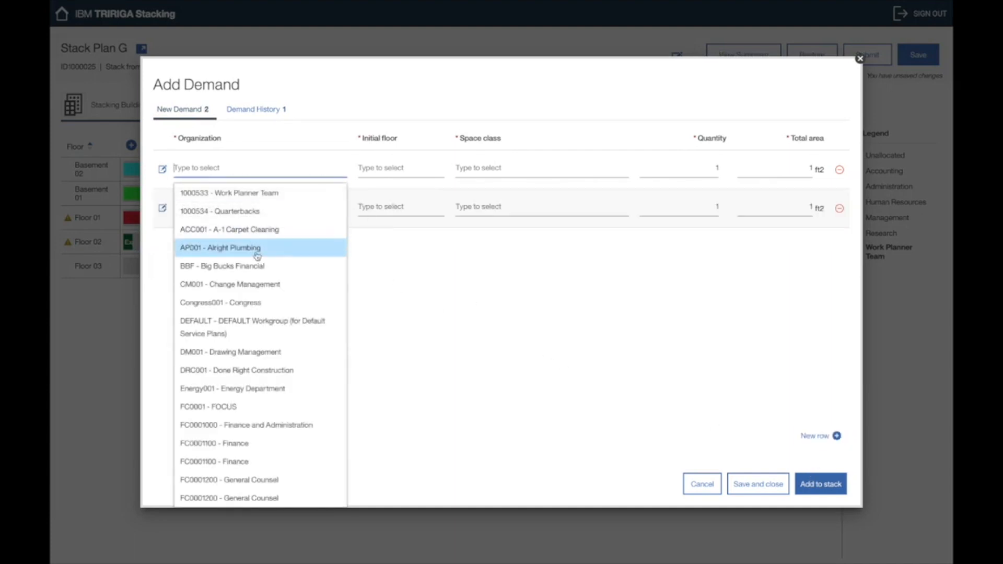
click(256, 324)
click(312, 209)
text(adm)
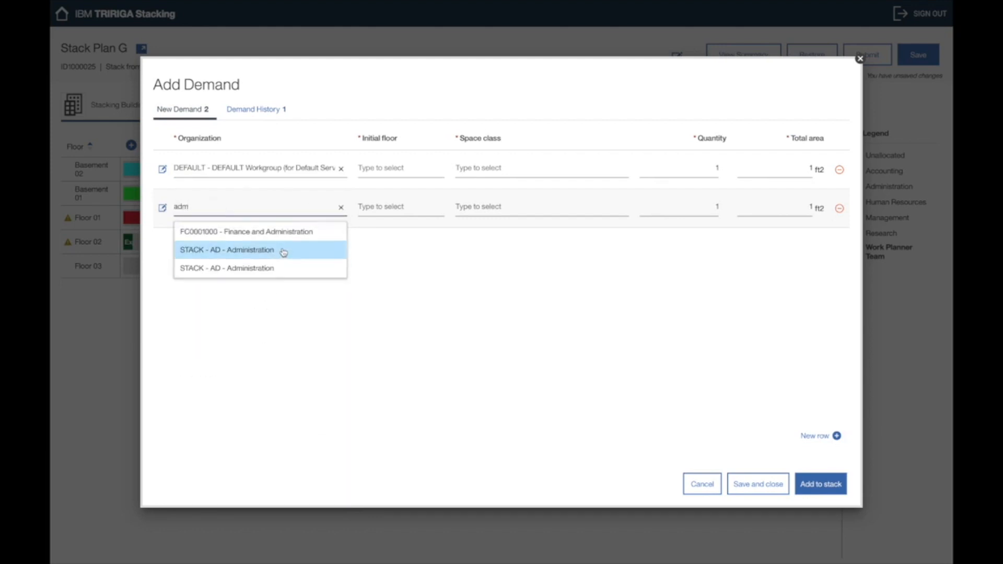
click(277, 268)
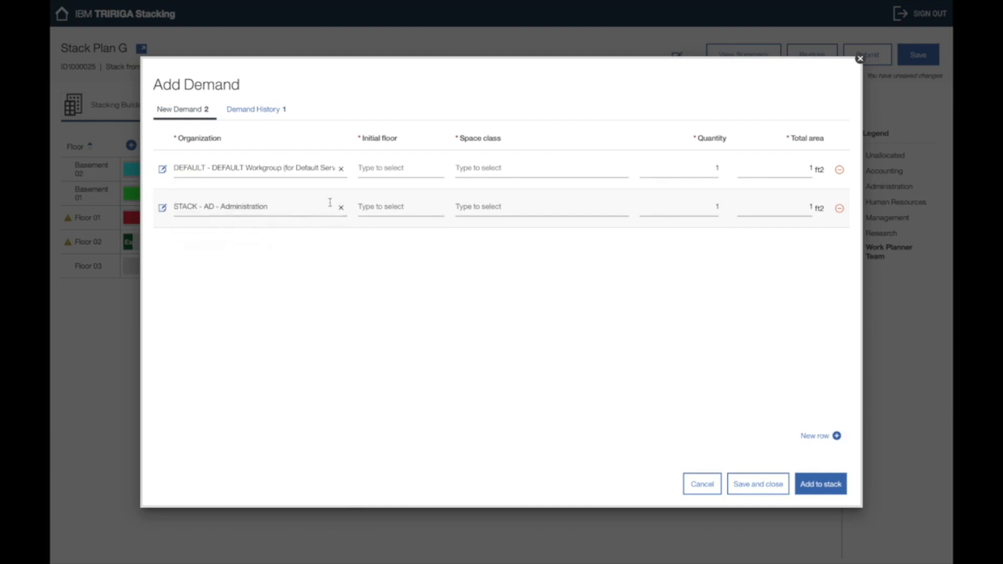
click(341, 169)
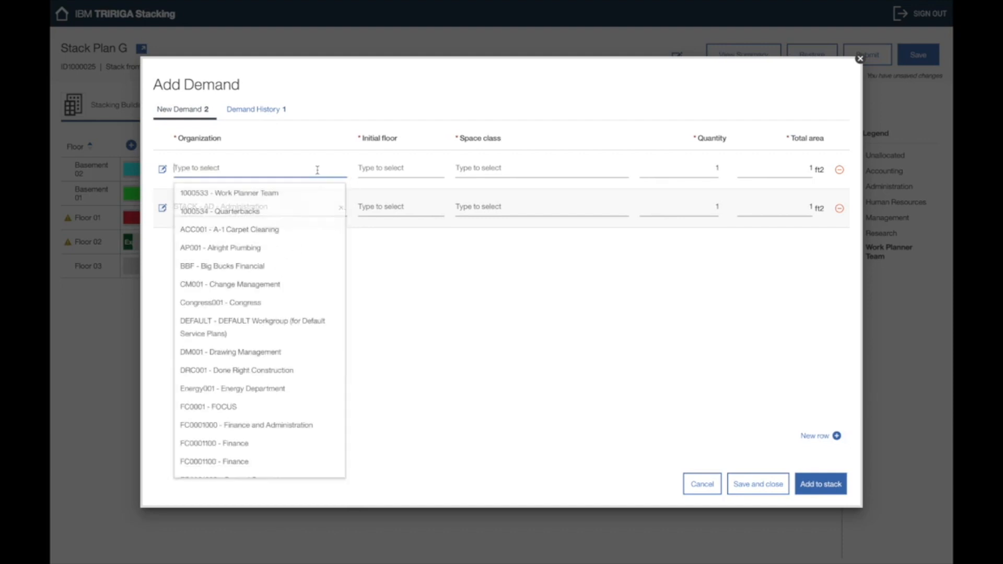
text(research)
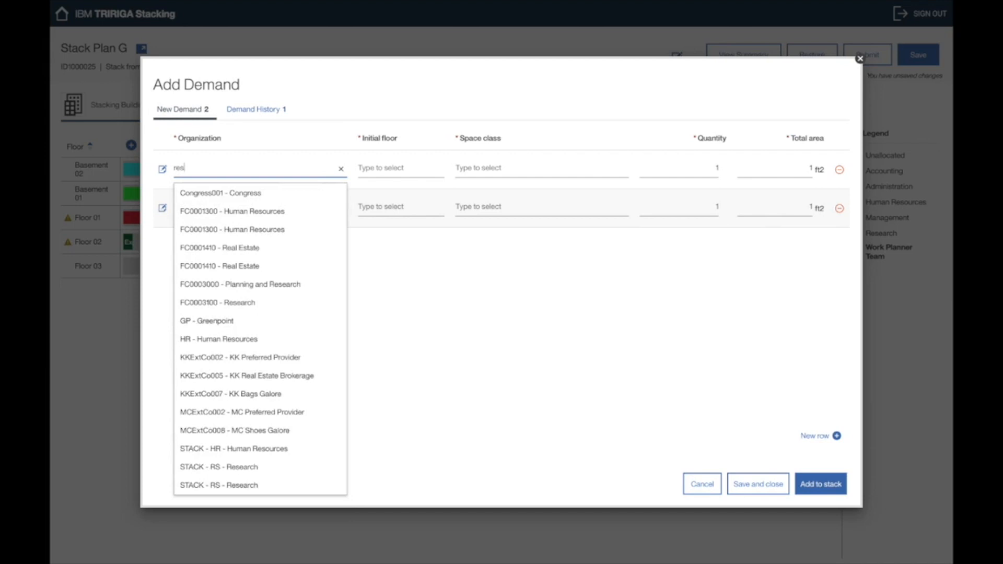
click(263, 249)
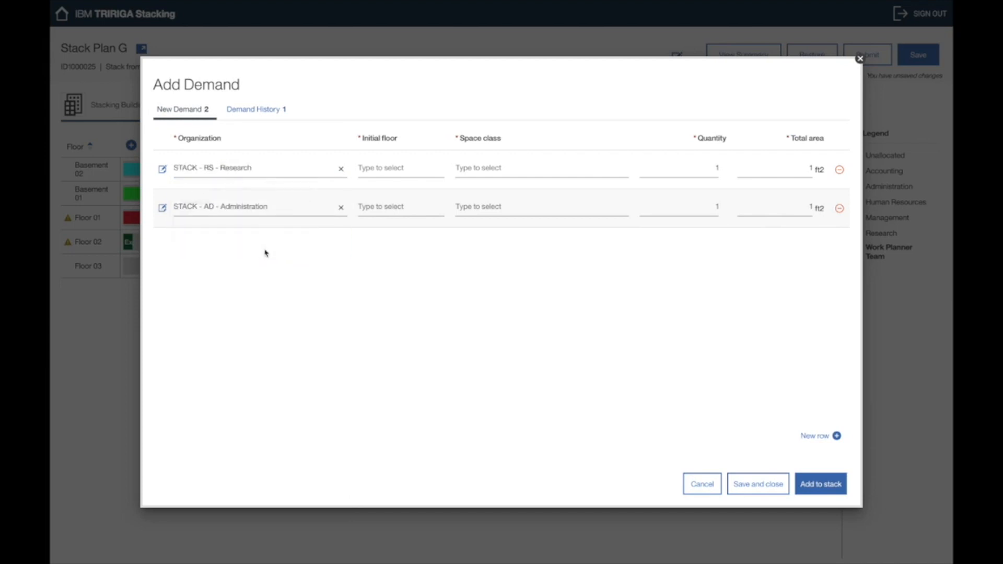
Step: Set Research to Floor 02 with 111 - Office, and Administration to Floor 03 with 118 - Alternative Workplace
click(391, 168)
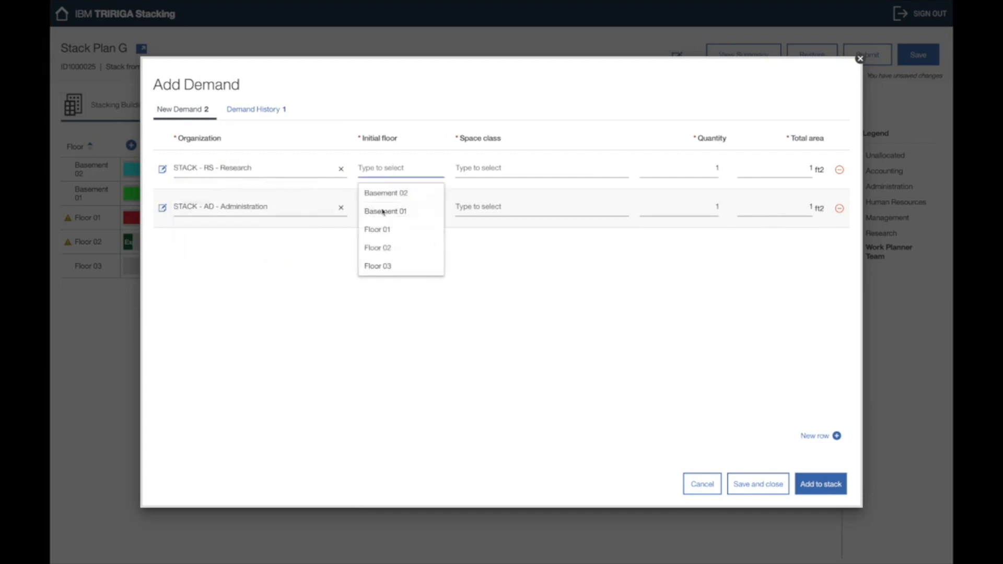
click(376, 246)
click(402, 207)
click(398, 306)
click(512, 170)
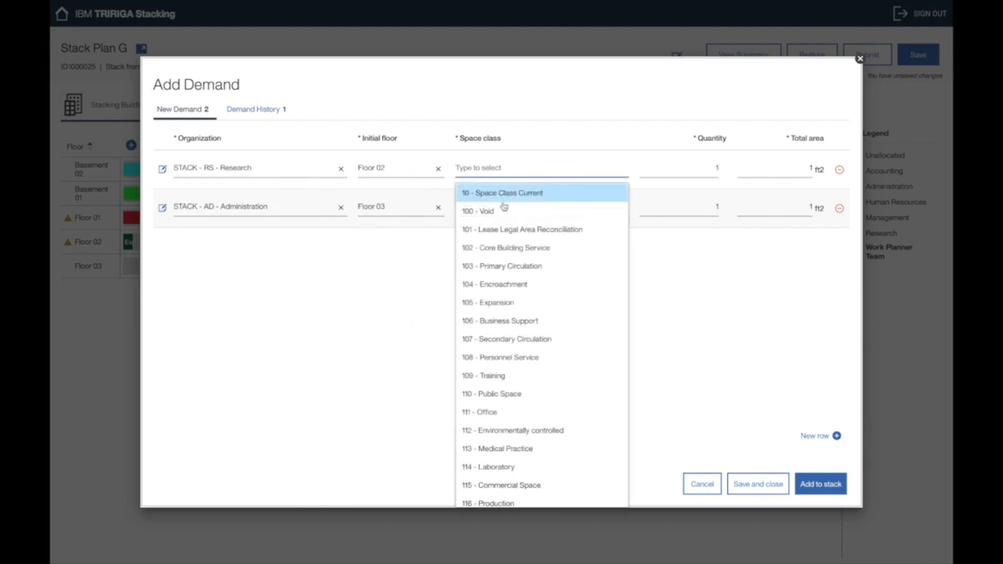
click(505, 412)
click(550, 207)
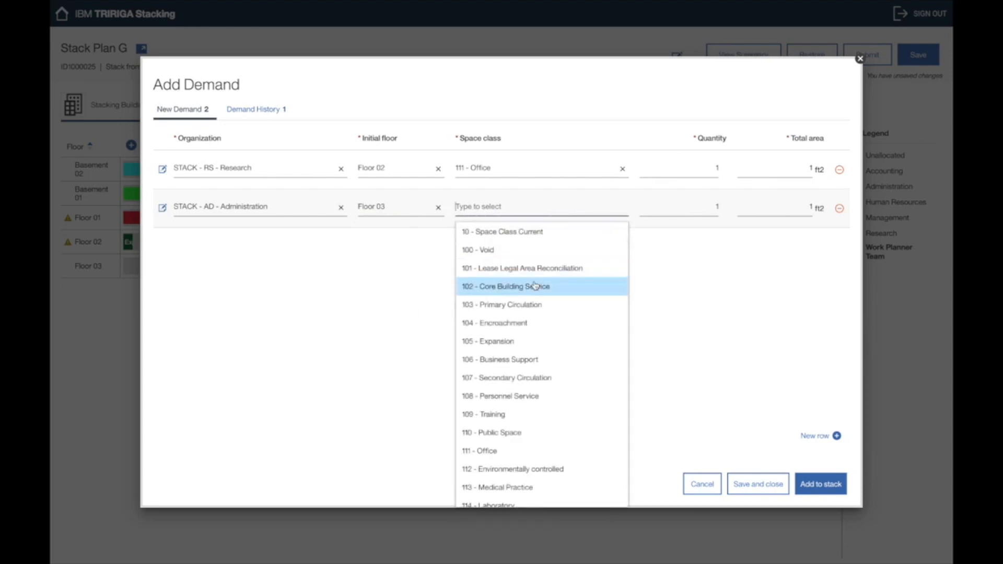
text(wor)
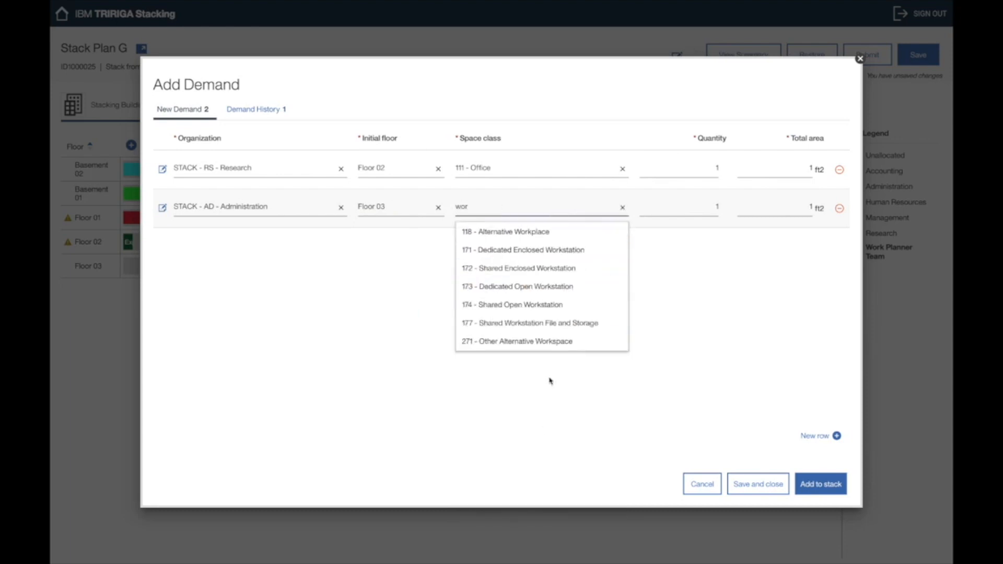
click(572, 233)
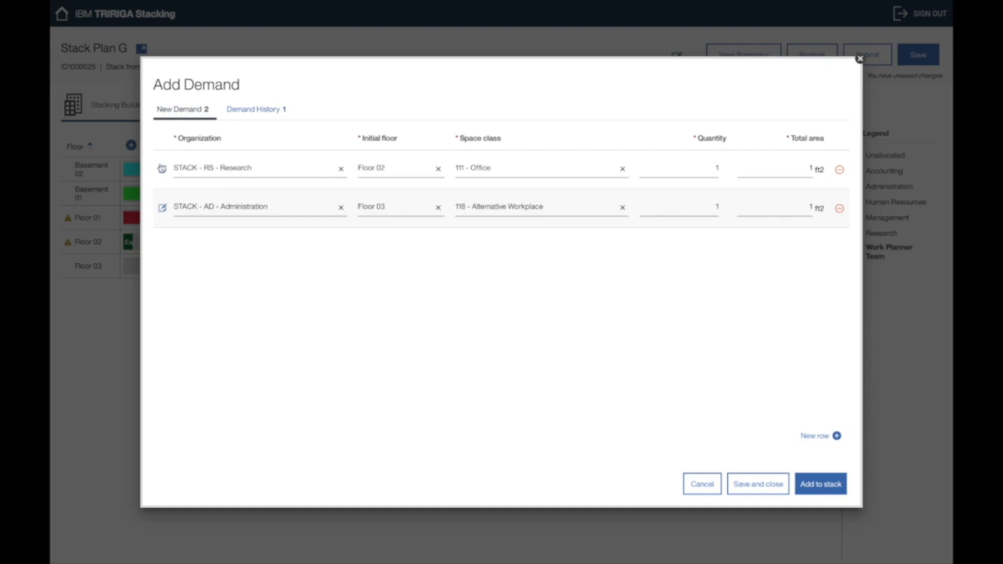
Step: Note 'Notes.' on the Research demand, set quantities 20 and 30, and save both demands
click(162, 168)
click(193, 214)
text(Notes.)
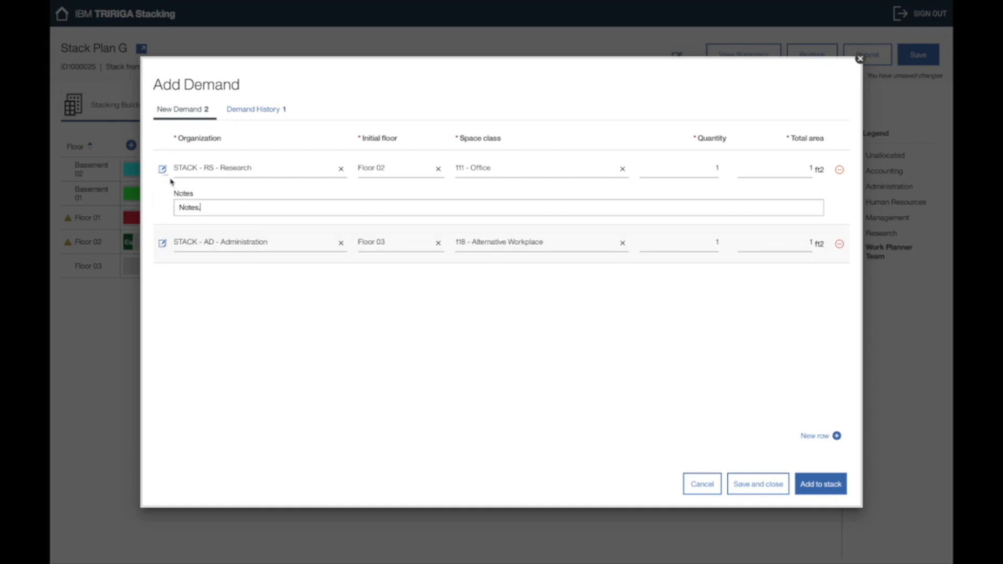
double_click(704, 168)
text(20)
key(Tab)
key(Tab)
click(709, 245)
text(30)
key(Tab)
click(751, 486)
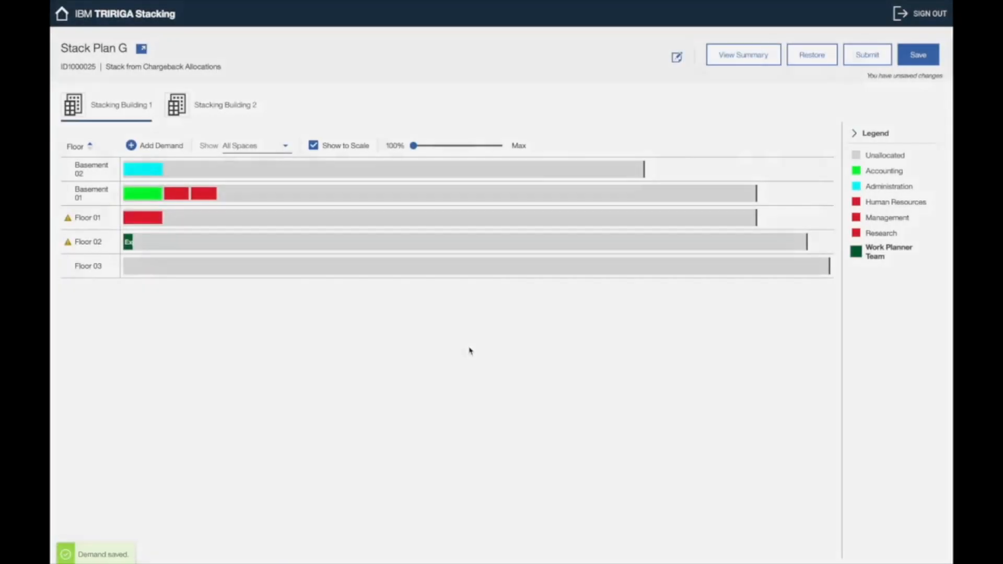
Step: Add both demands to the stack, drag Research from Floor 02 to Floor 01, and Management toward Floor 02
click(157, 148)
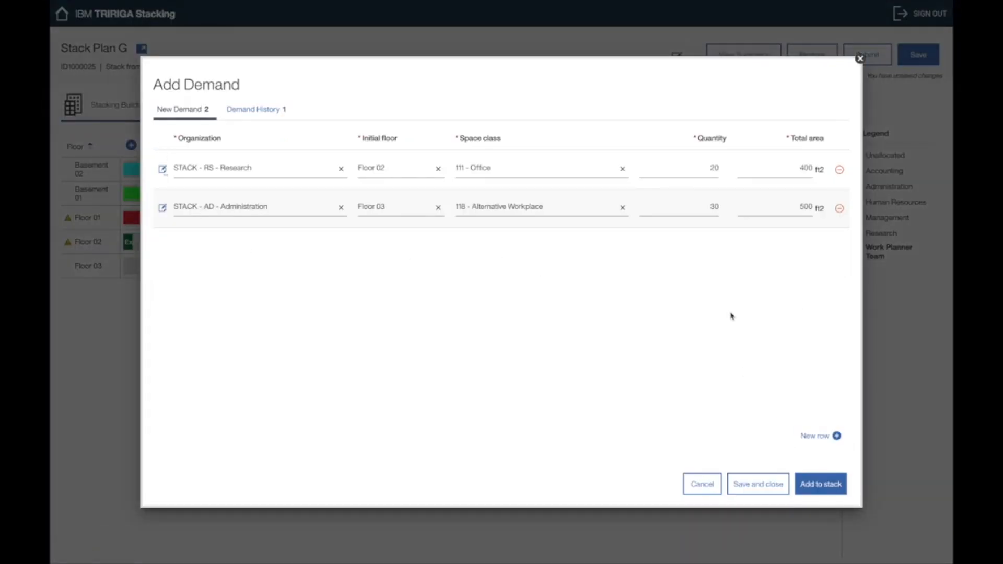
click(807, 487)
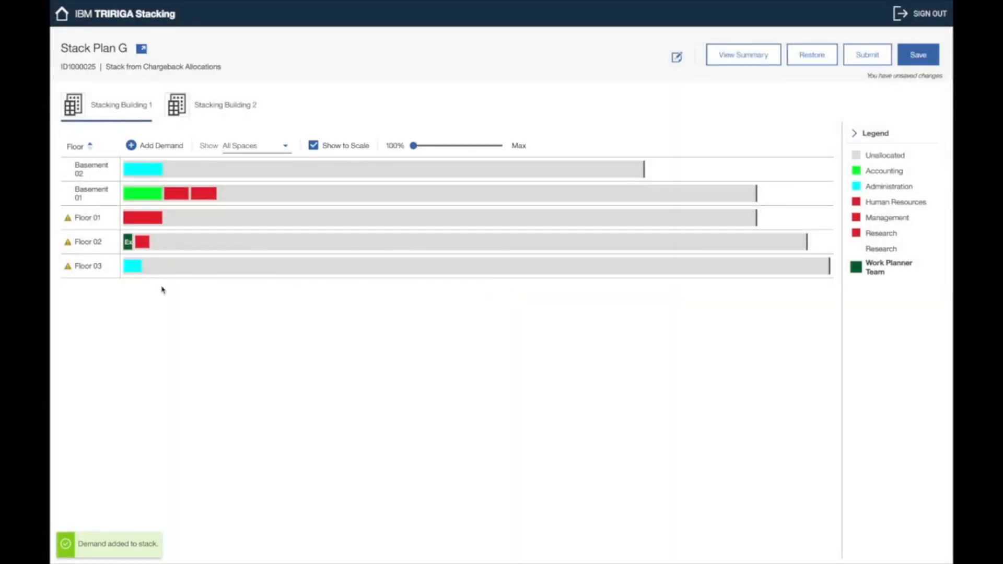
click(143, 242)
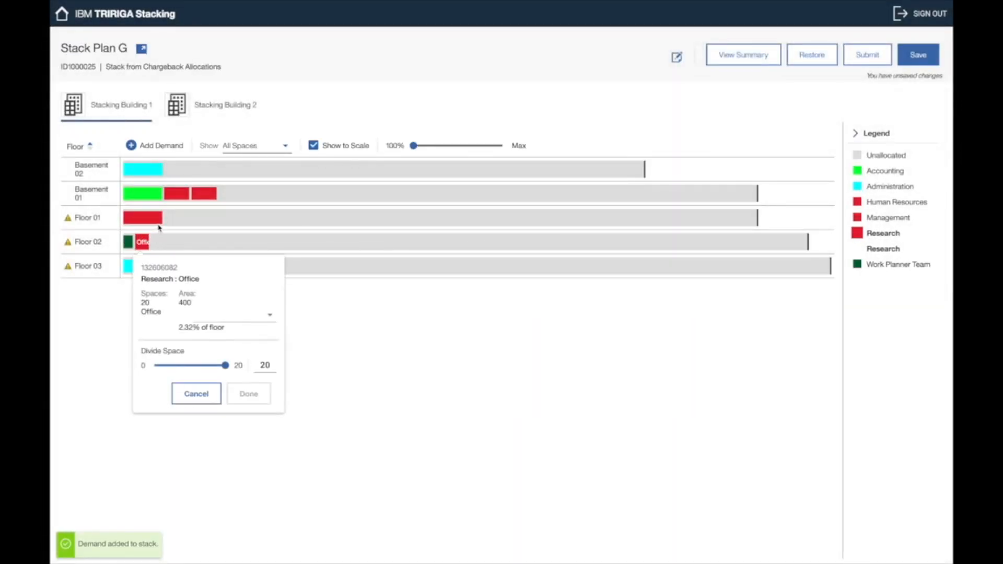
drag(193, 238, 200, 198)
click(110, 105)
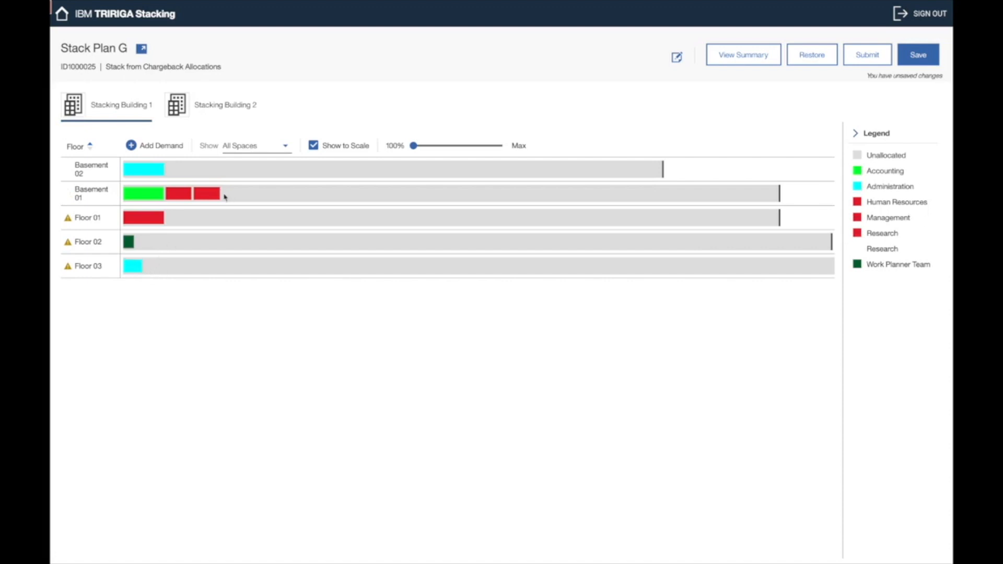
mouse_move(214, 195)
mouse_down()
mouse_move(217, 248)
mouse_move(219, 239)
mouse_up()
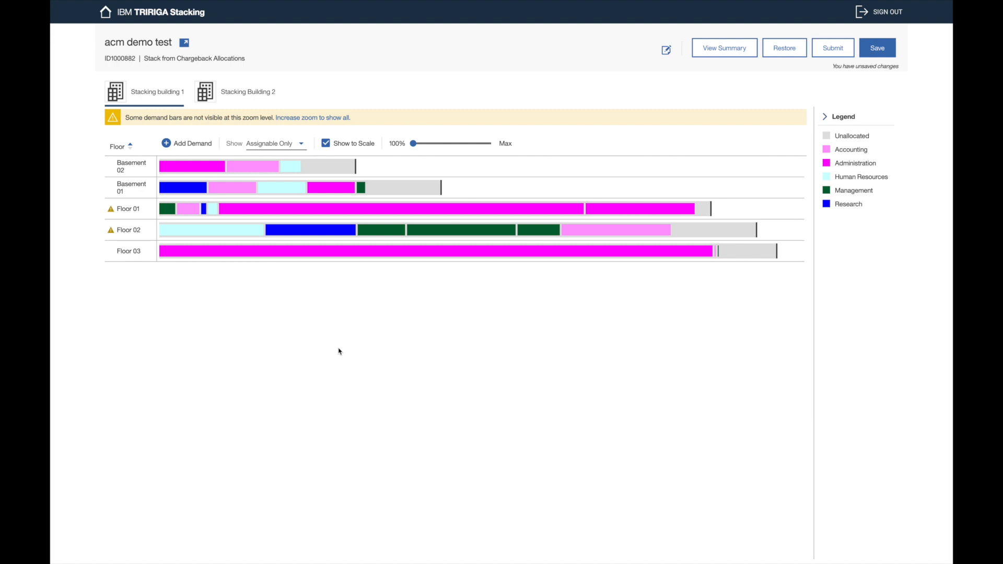
Step: Review Floor 01's discrepancy details: total supply 15550 versus total demand 15117.83
click(129, 210)
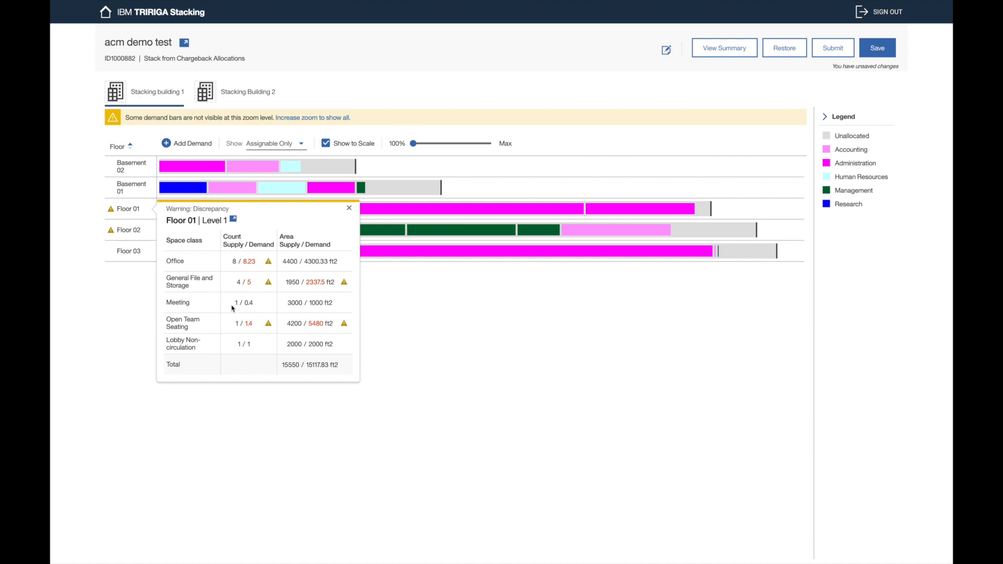
double_click(291, 366)
click(297, 380)
double_click(290, 365)
click(317, 372)
double_click(317, 364)
click(325, 379)
Step: Close the discrepancy details and scroll through the stack plan's Planning Move Items summary
click(349, 209)
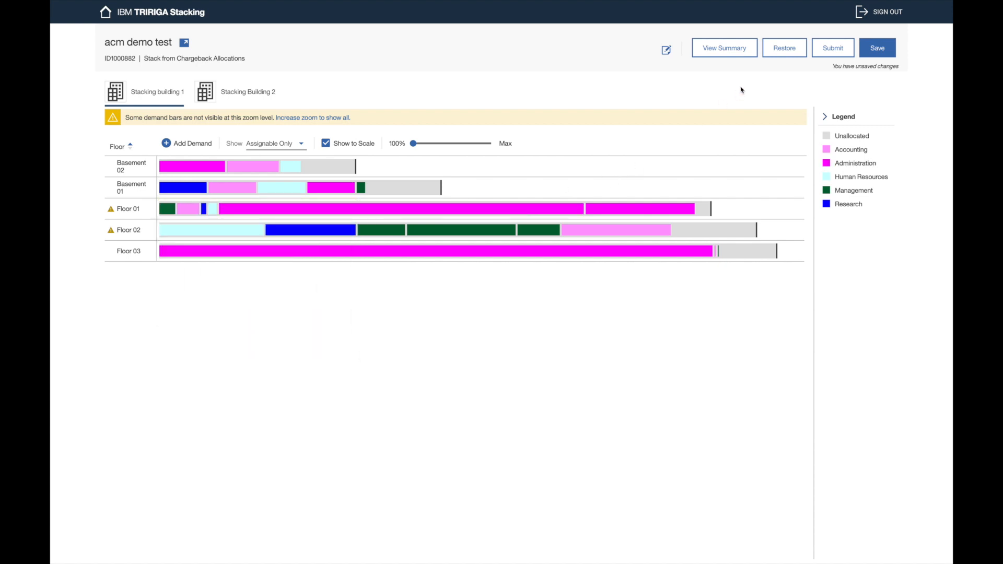
click(725, 56)
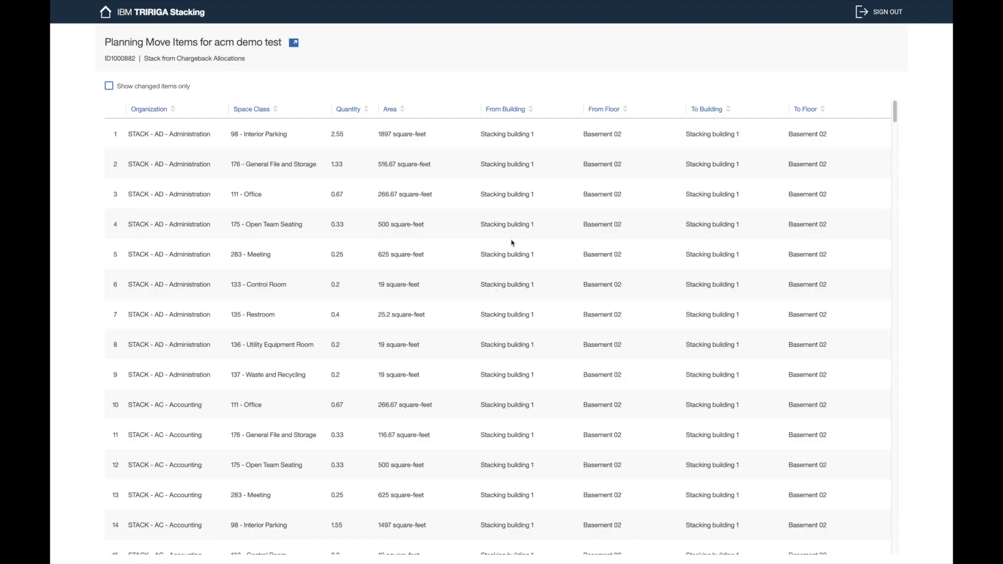
scroll(477, 206, down, 1)
scroll(477, 206, up, 1)
scroll(476, 208, down, 10)
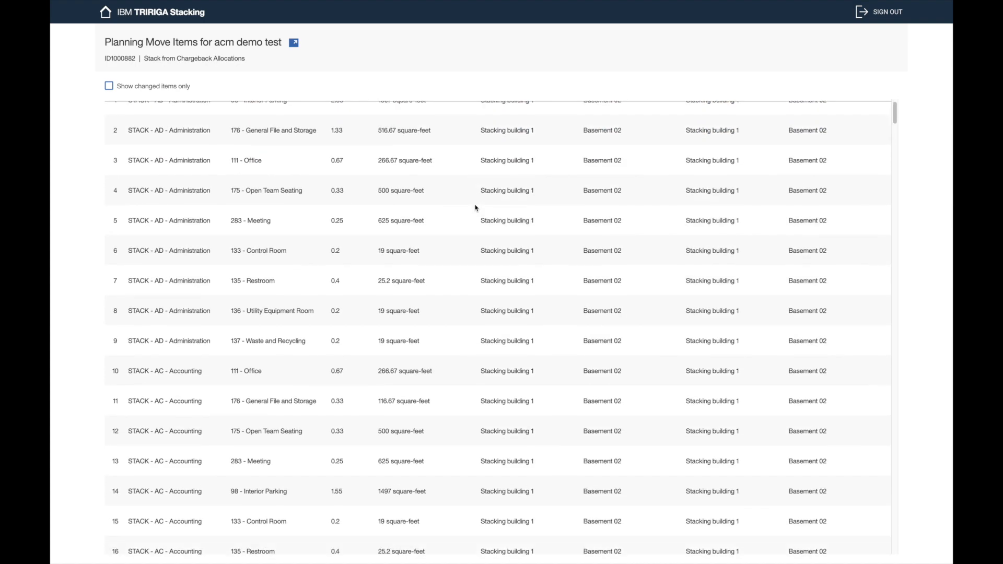
scroll(475, 207, down, 6)
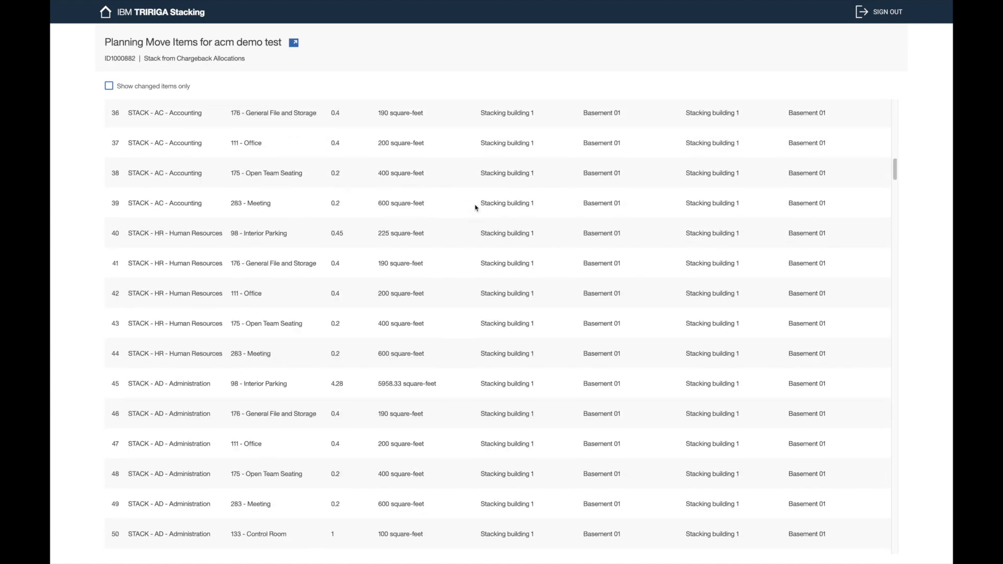
scroll(475, 207, down, 3)
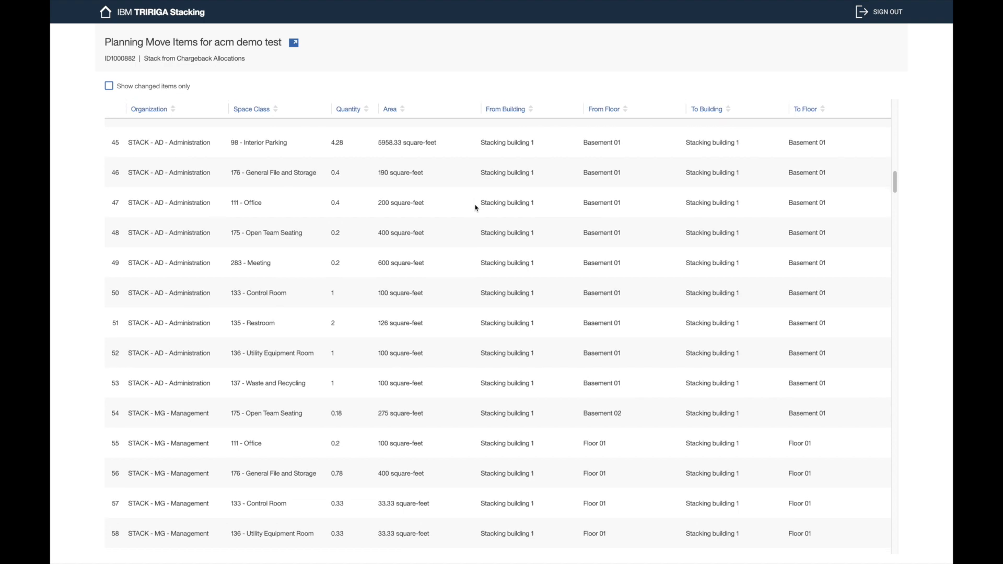
scroll(476, 207, up, 20)
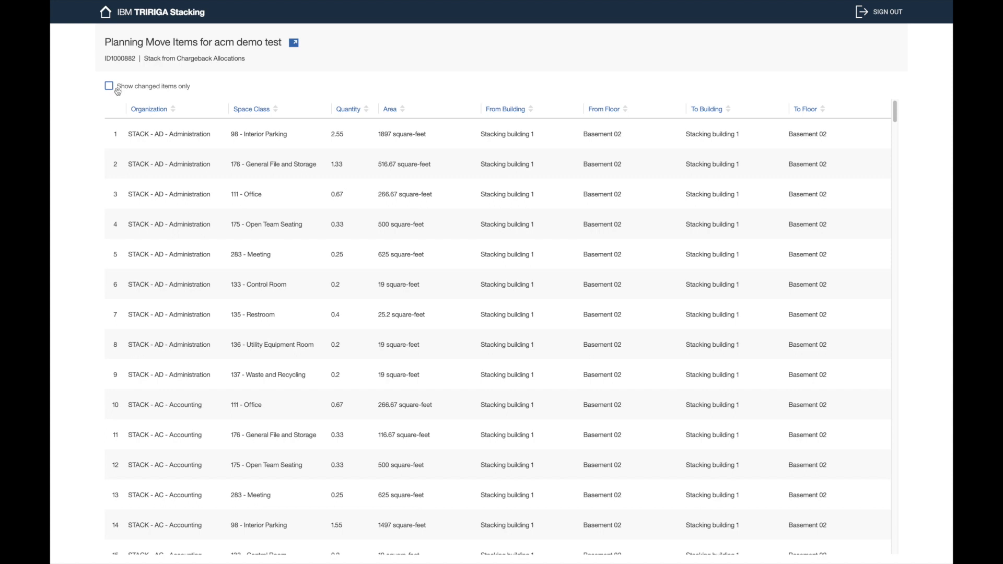
Step: Filter the move items to changed items only, then return to the stack plan chart
click(144, 89)
scroll(352, 244, down, 3)
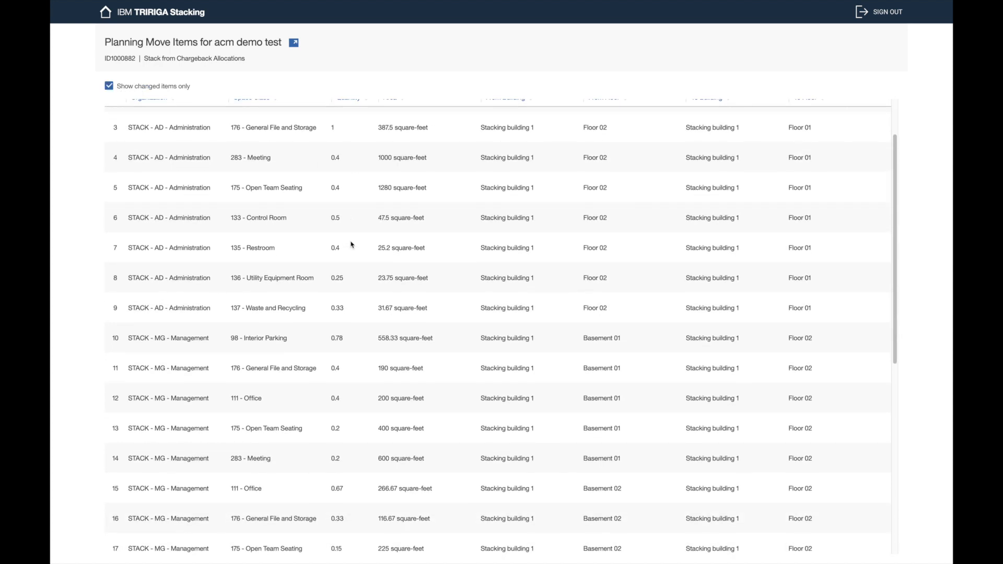
scroll(351, 244, up, 3)
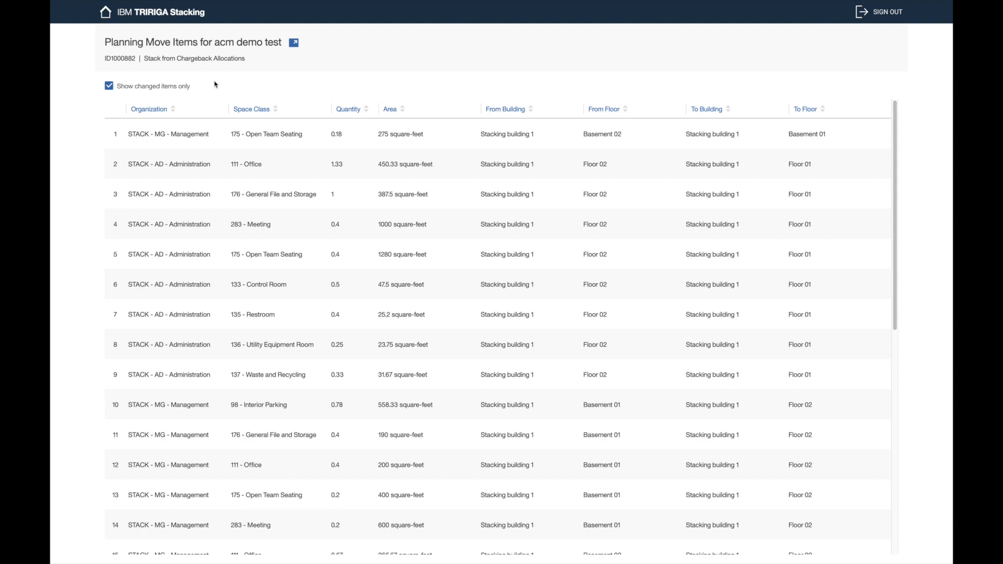
key(super+Left)
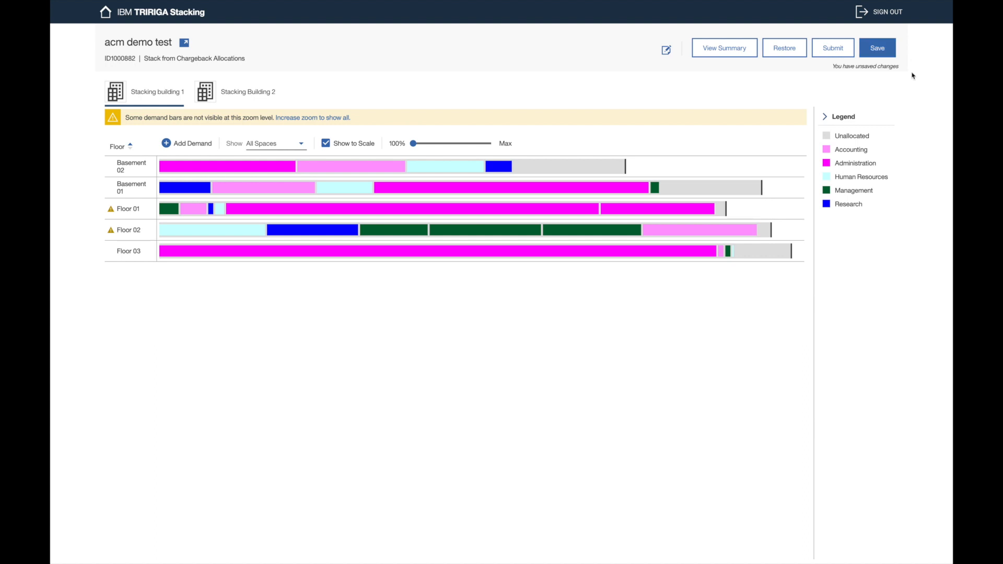
Step: Restore the acm demo test plan to the server version, discarding all unsaved moves
click(787, 54)
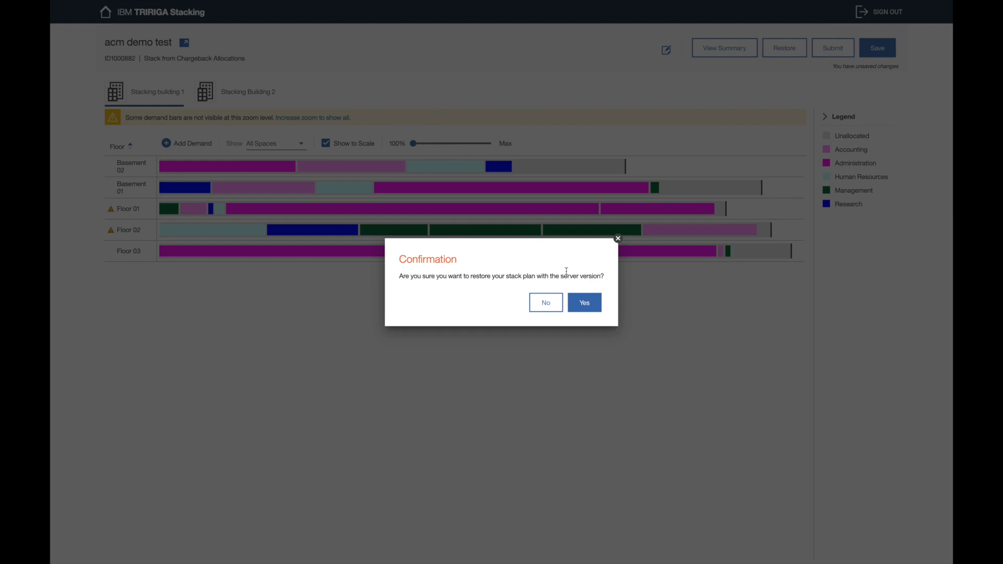
click(593, 307)
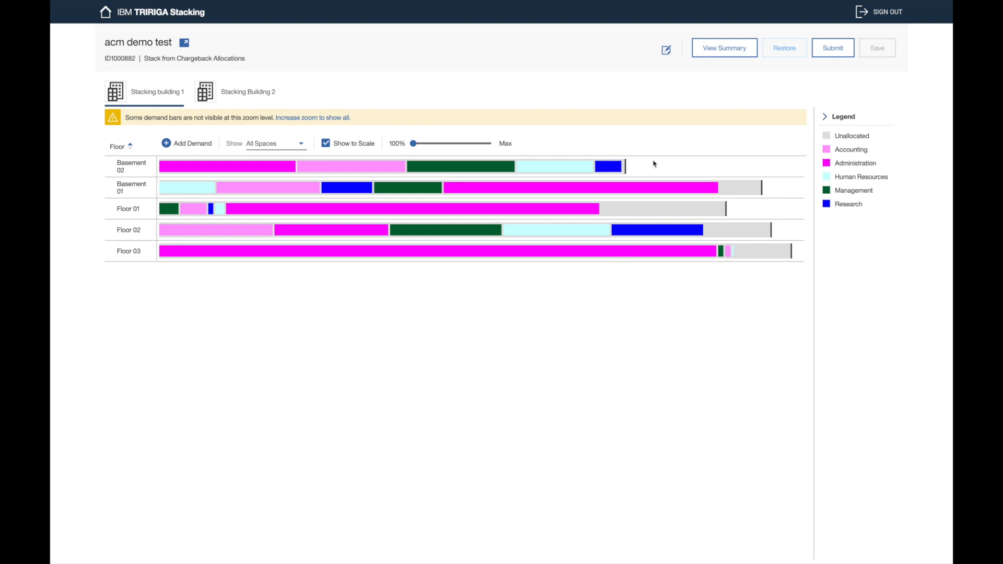
click(272, 145)
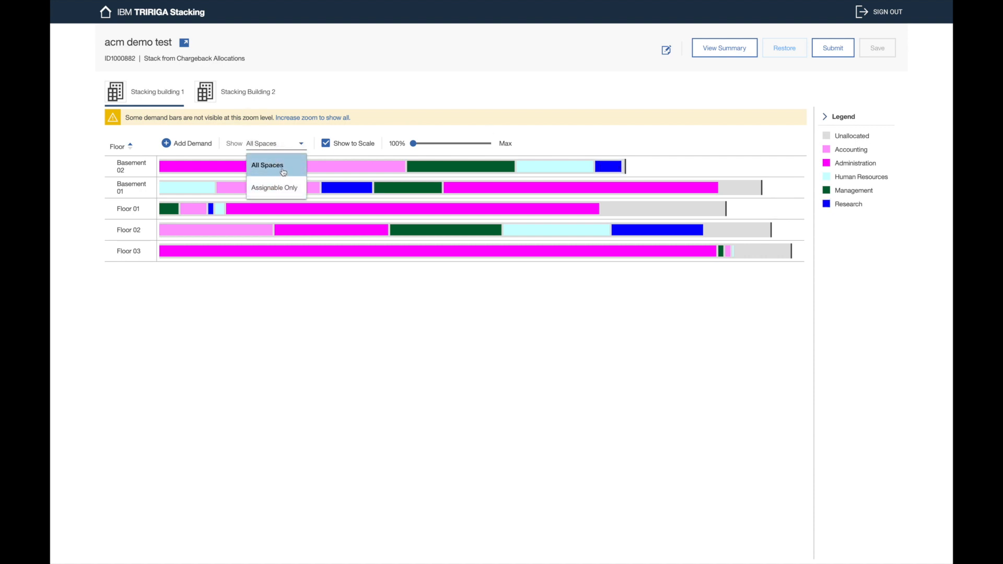
Step: Keep all spaces shown and drag the Research blocks from Floor 02 and Basement 02 onto Floor 01
click(291, 132)
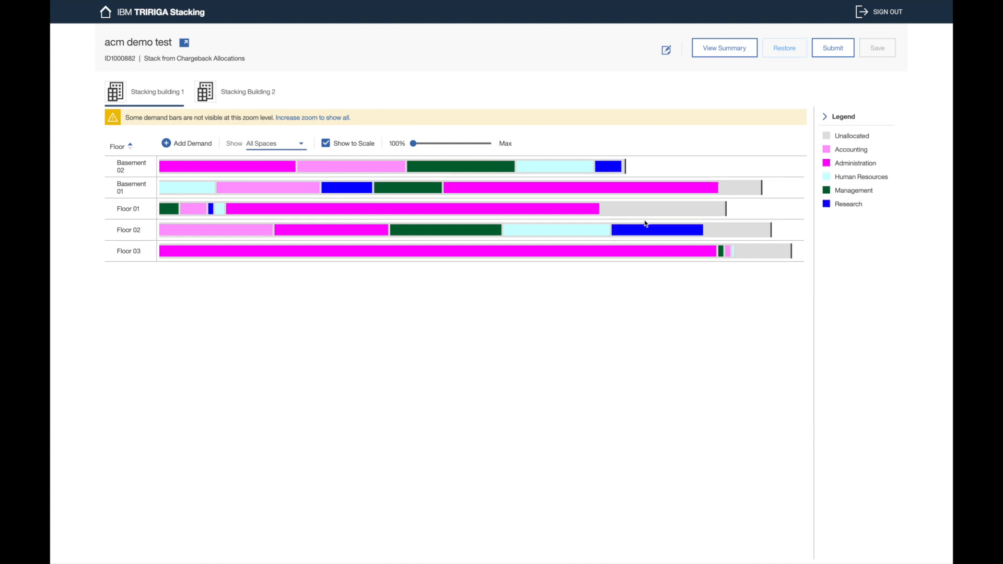
drag(645, 231, 646, 212)
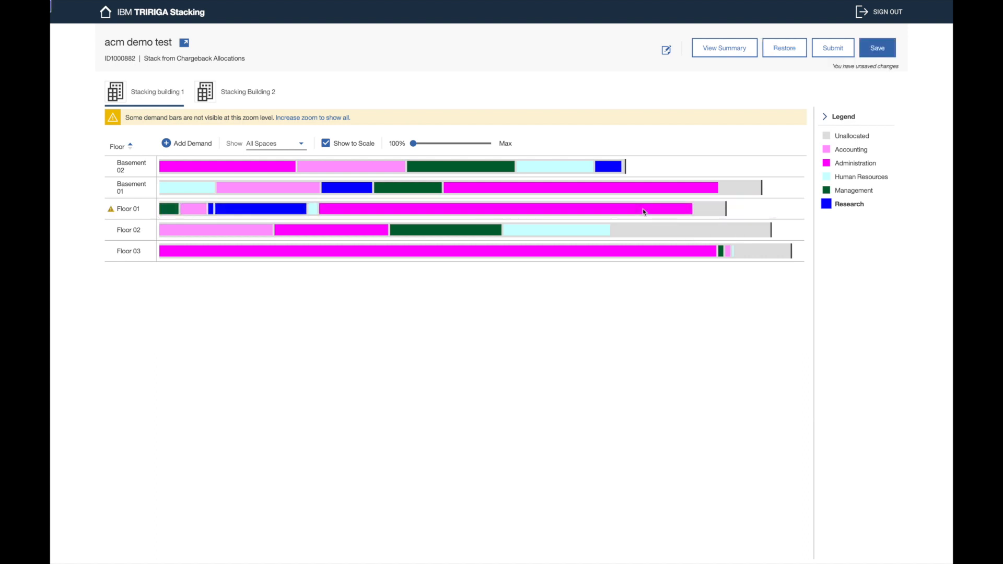
drag(609, 166, 691, 208)
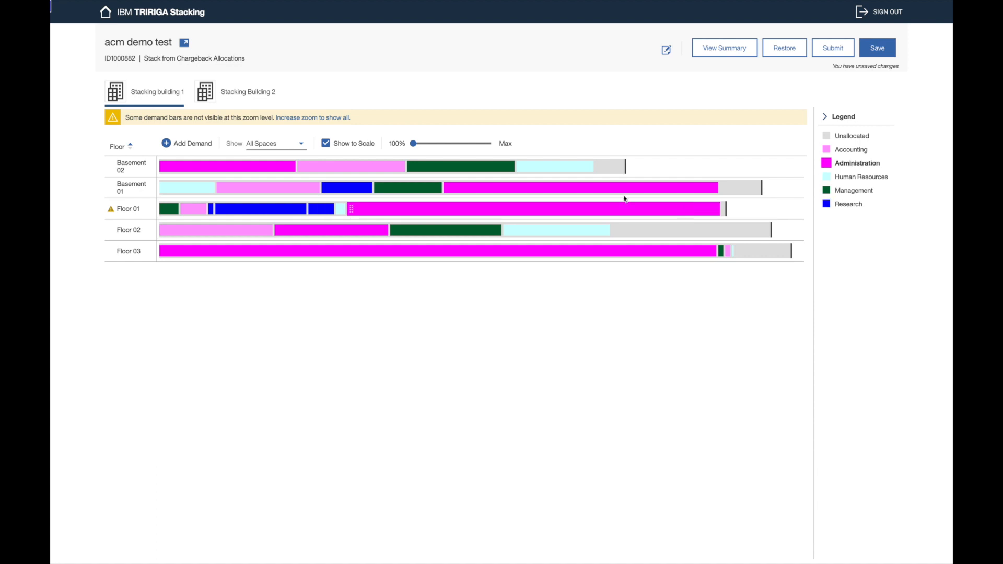
click(725, 54)
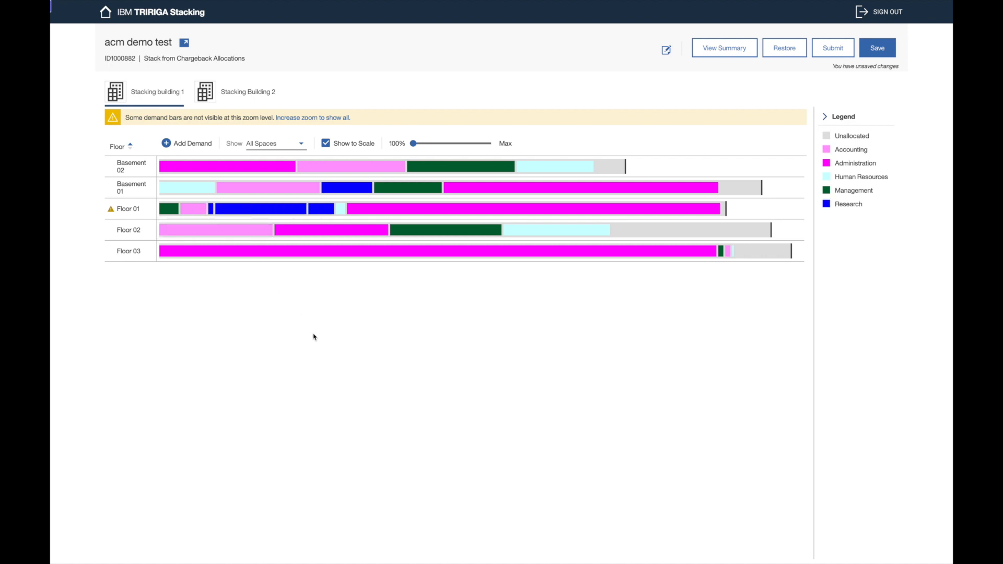
click(130, 210)
scroll(290, 374, down, 3)
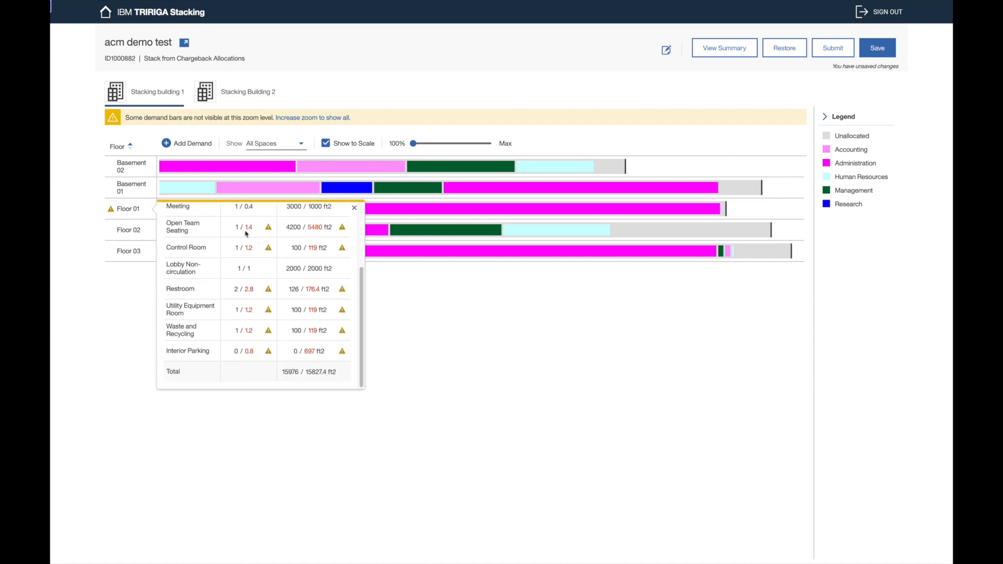
click(494, 302)
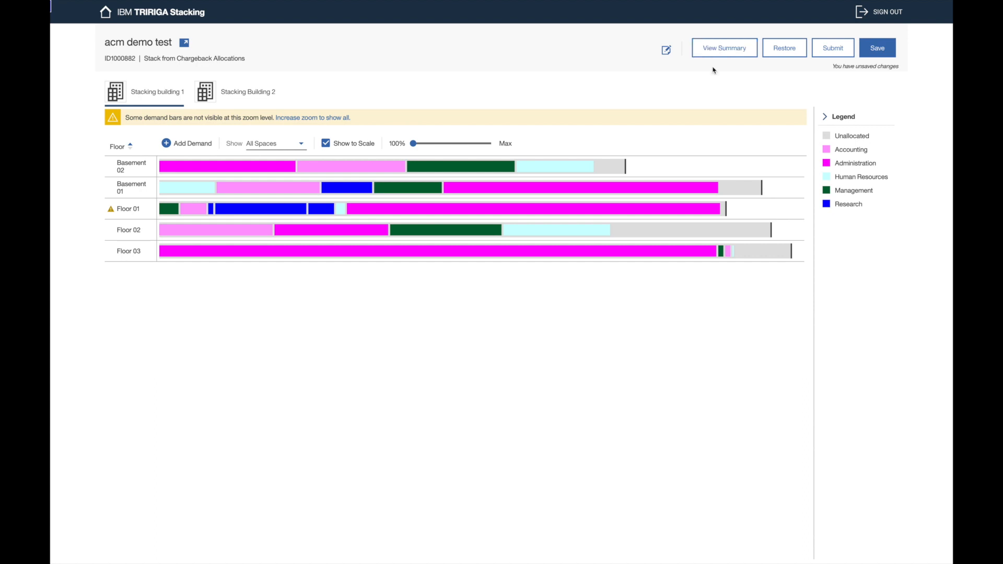
Step: Inspect the details of Basement 02's Administration block and the two Research blocks on Floor 01
click(278, 167)
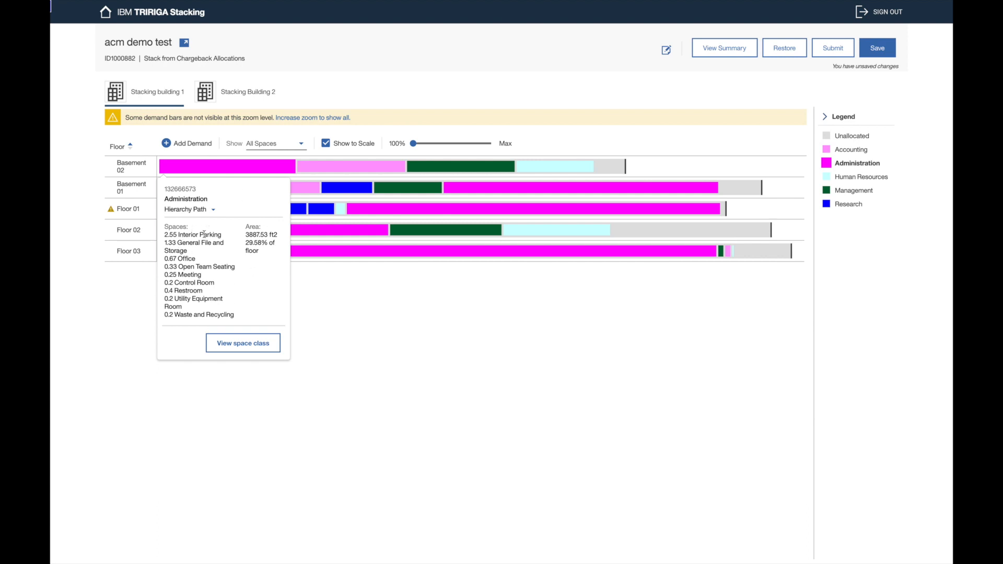
drag(166, 236, 228, 237)
click(227, 238)
click(387, 295)
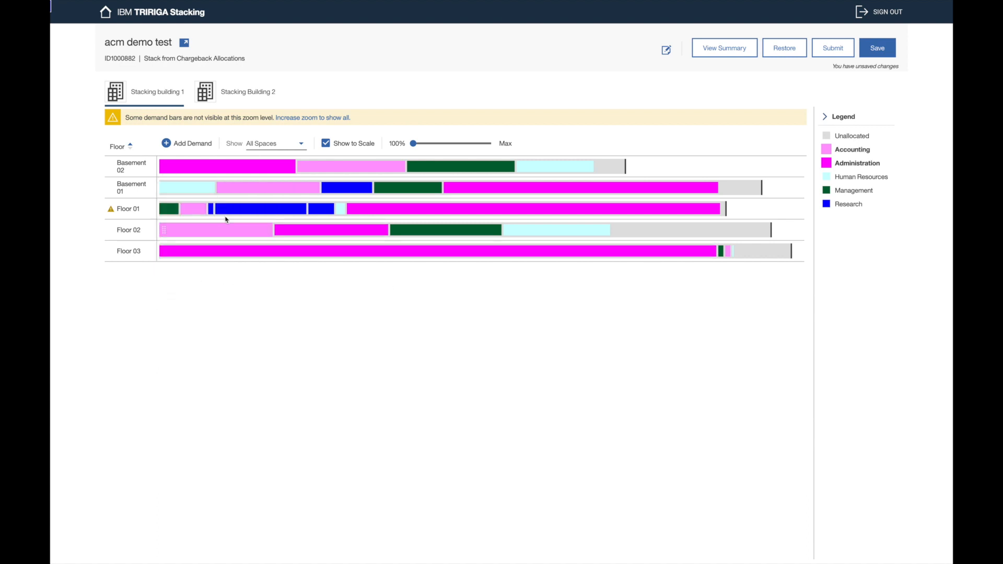
click(210, 209)
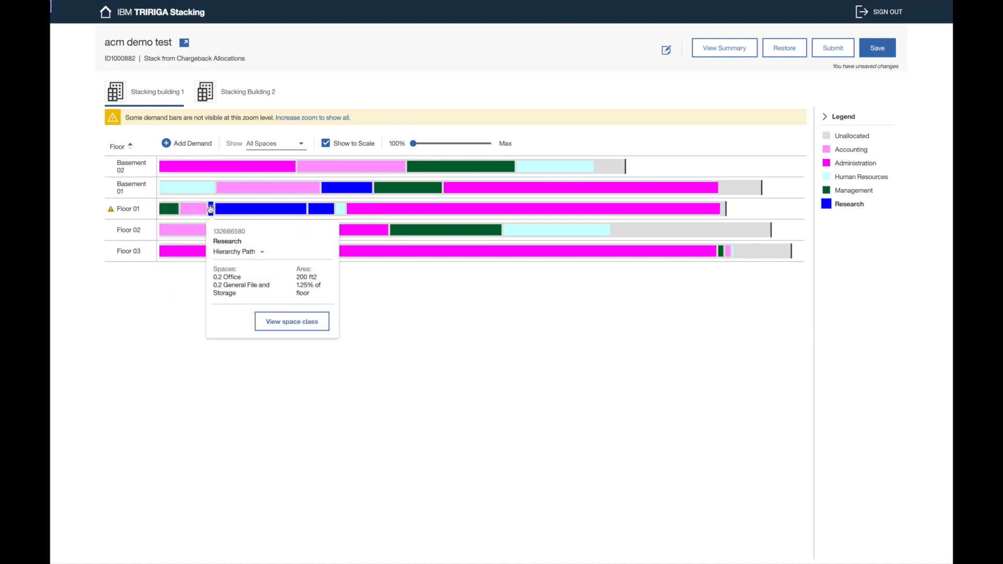
click(321, 209)
click(277, 275)
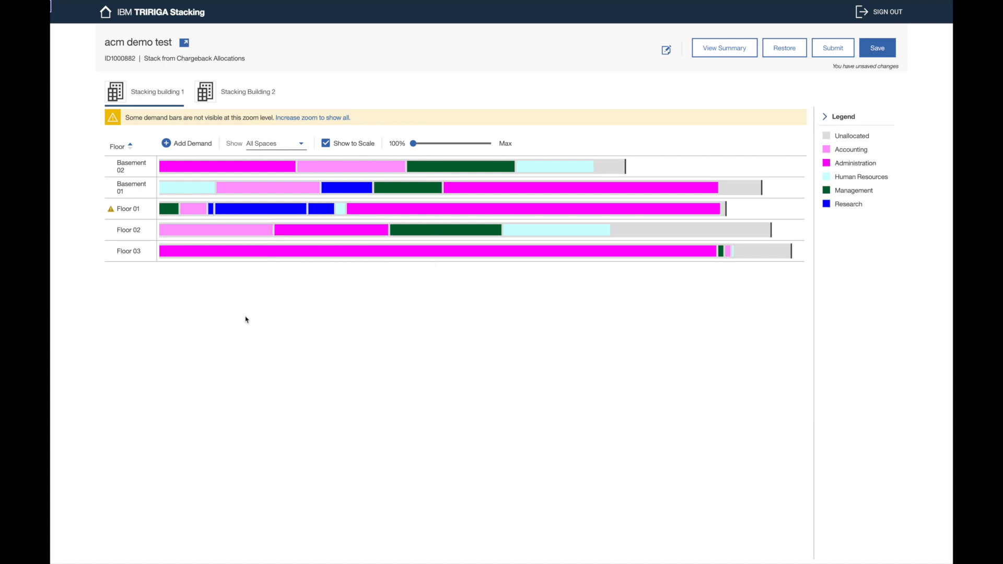
Step: Open the Planning Move Items summary and look over its rows
click(713, 55)
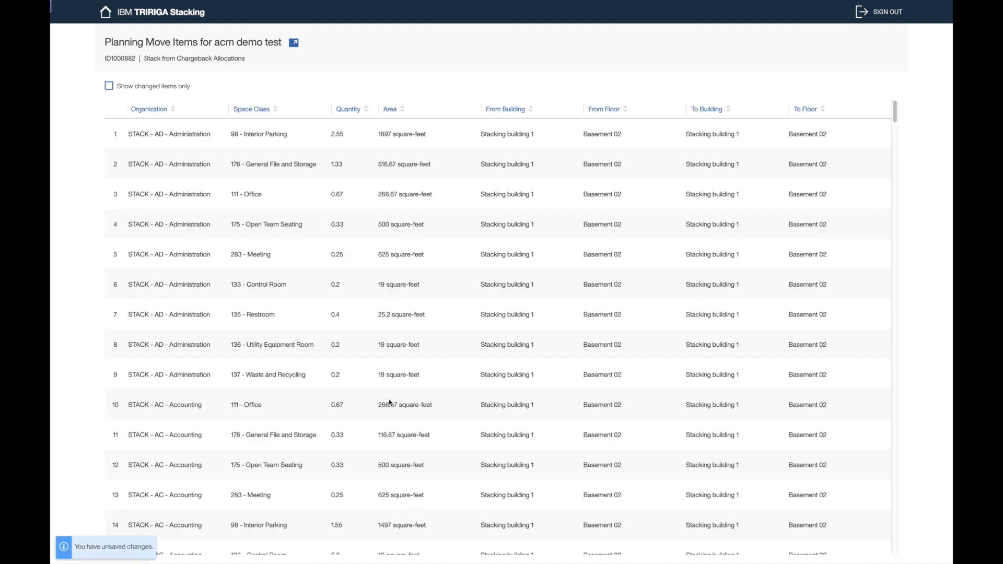
scroll(387, 195, down, 5)
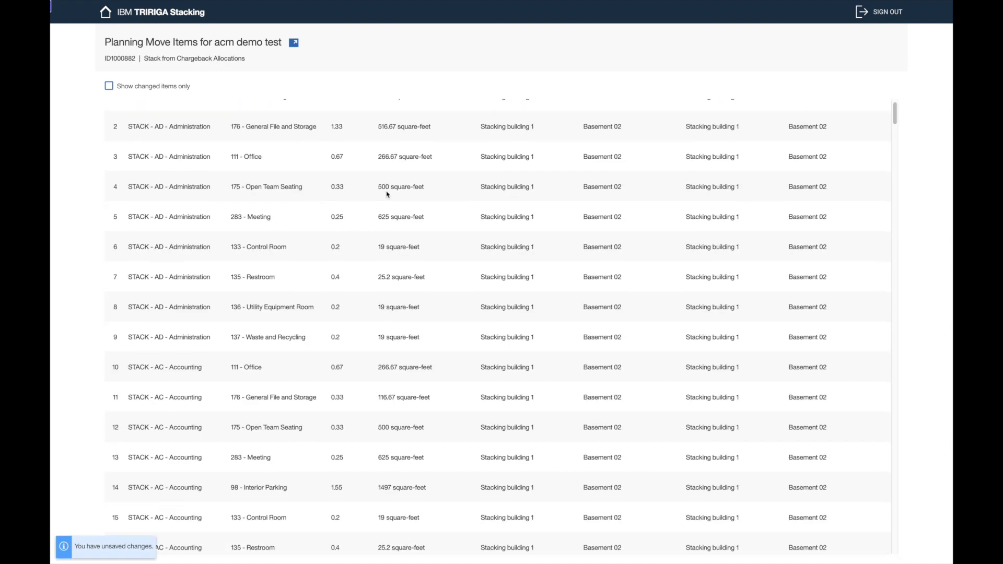
scroll(387, 195, up, 5)
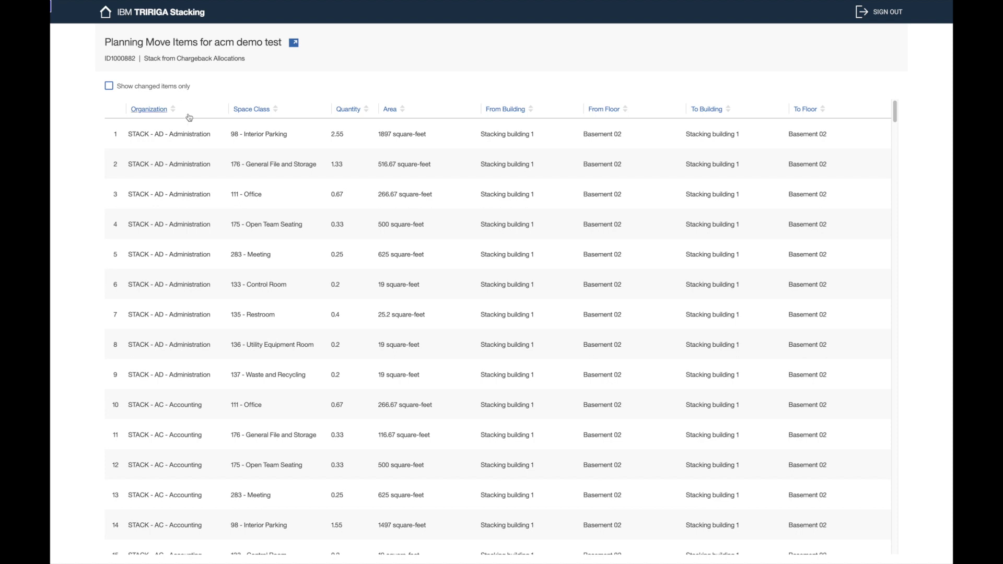
drag(183, 134, 308, 139)
Step: Filter the list to changed items only, leaving nine Research moves into Floor 01
click(308, 139)
click(179, 89)
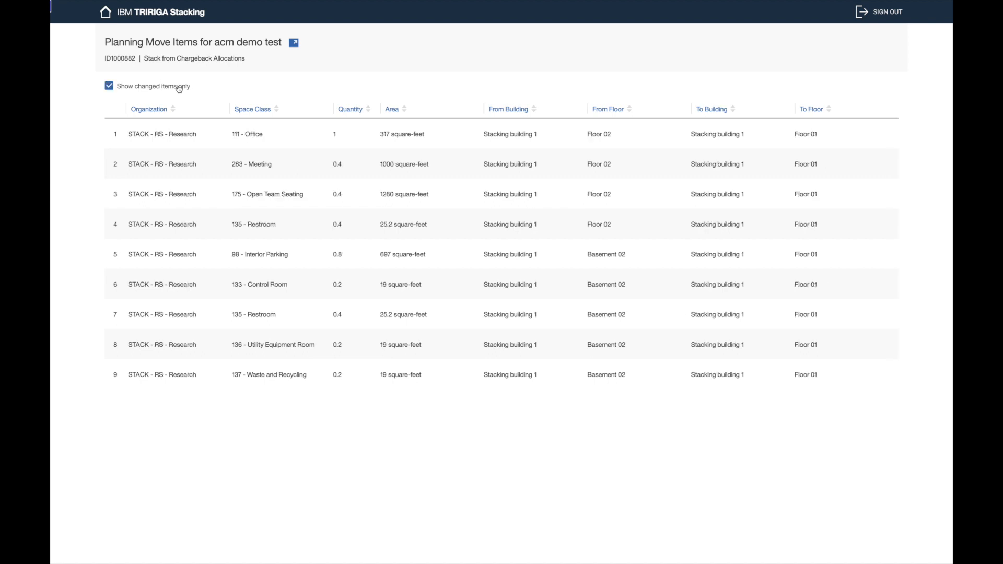
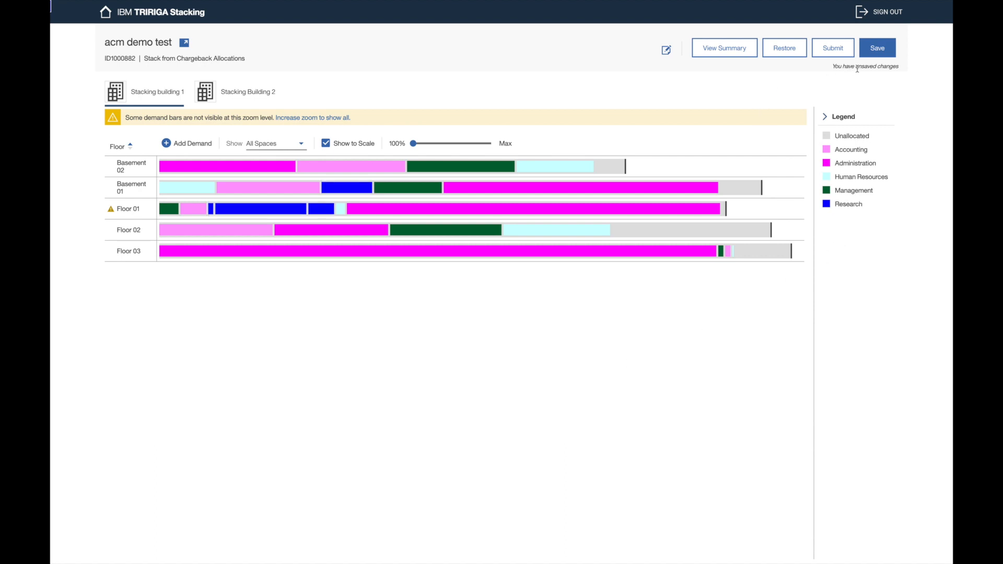
Step: Save the pending department allocation changes to the 'acm demo test' stack plan
click(888, 56)
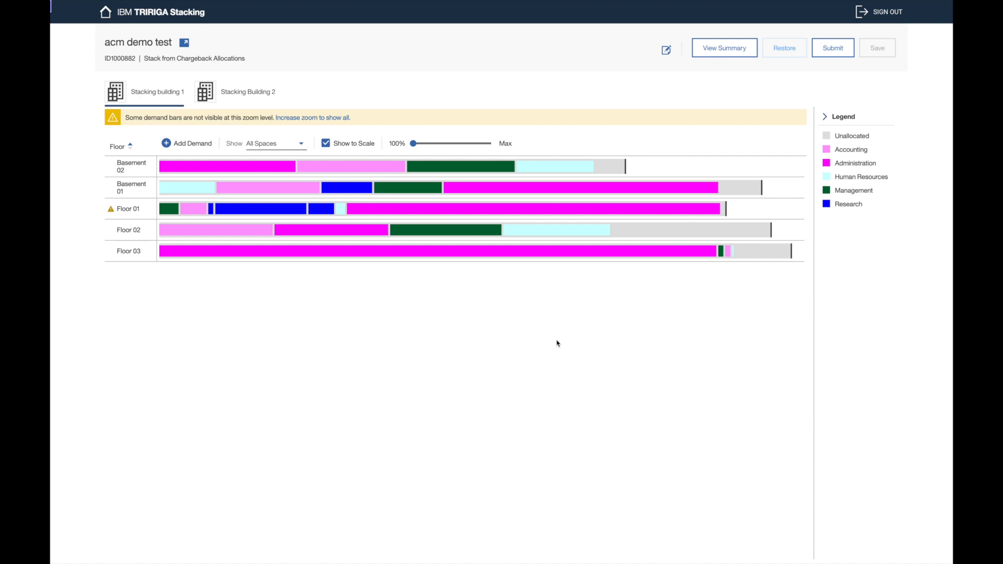
drag(542, 171, 667, 233)
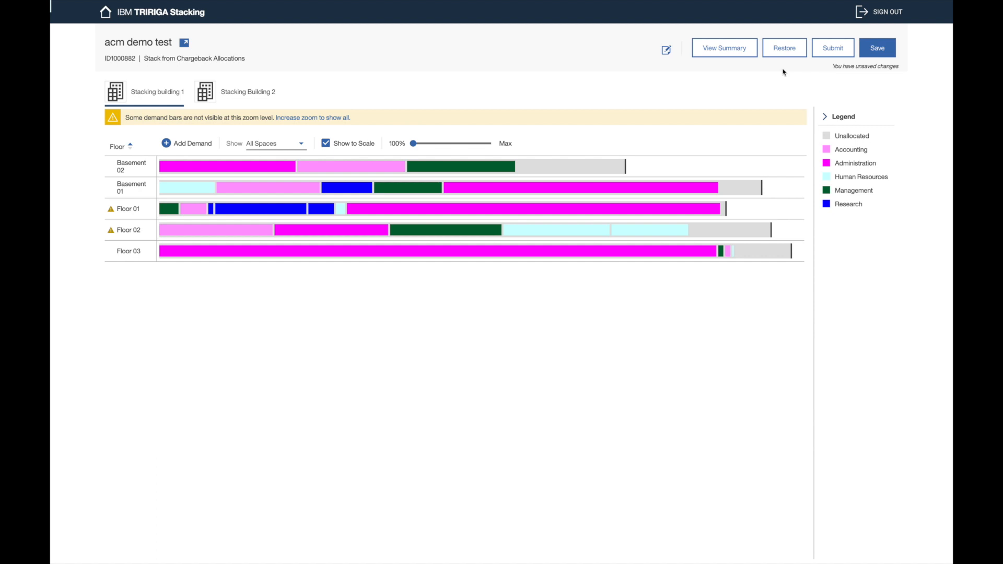
click(788, 53)
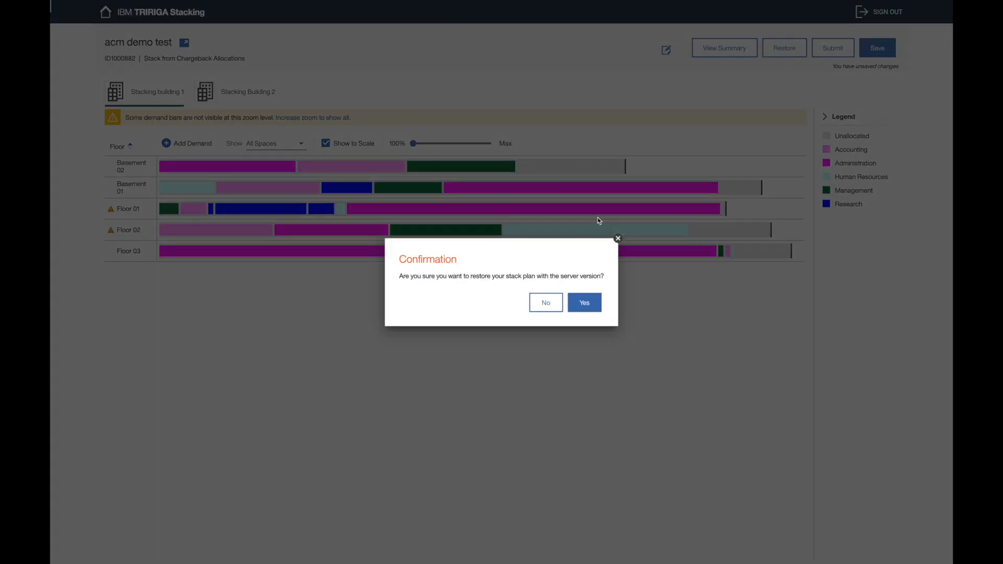
click(579, 305)
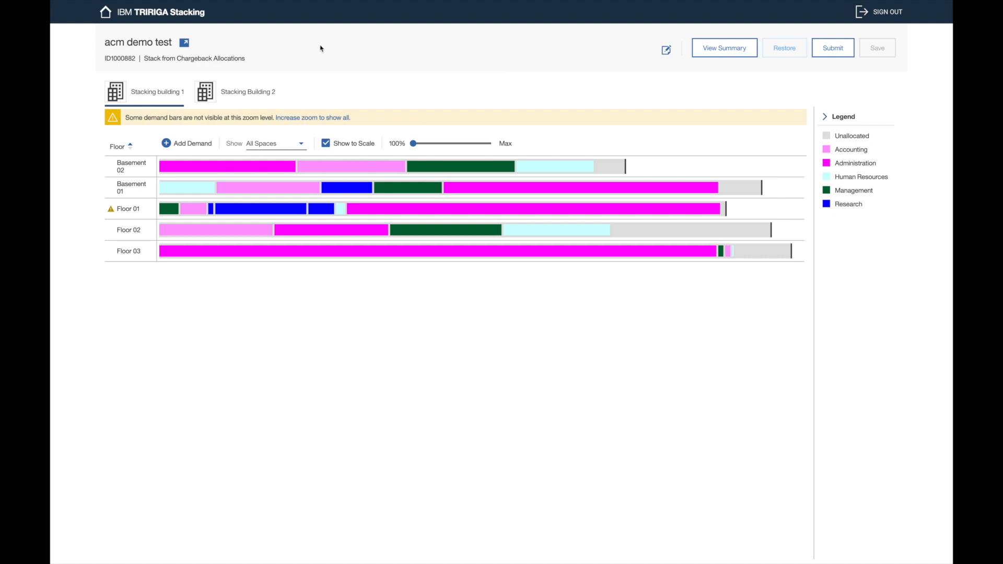
Step: On the plan record's Contacts tab, add the searched-for person as a contact and open their role record
click(151, 47)
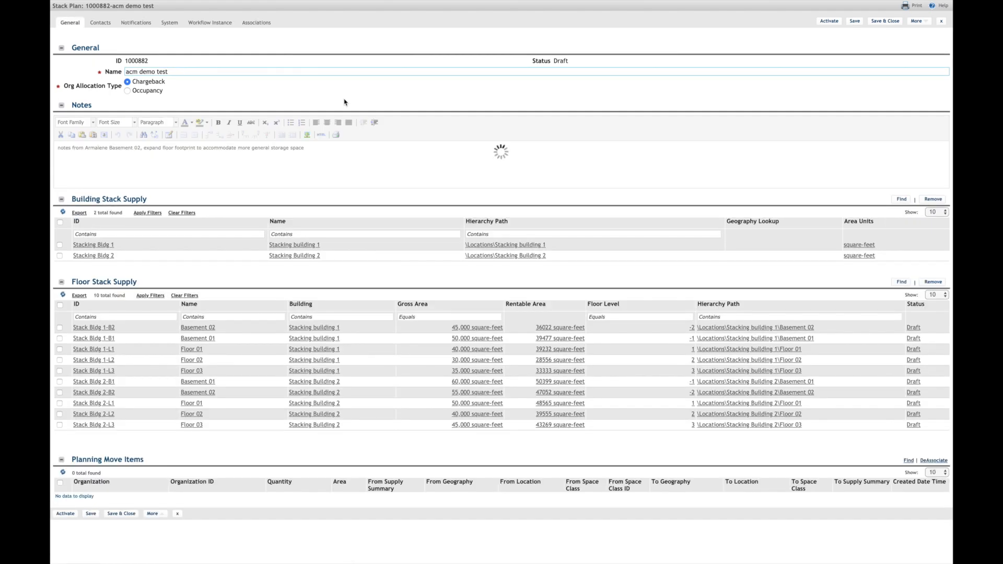
click(100, 23)
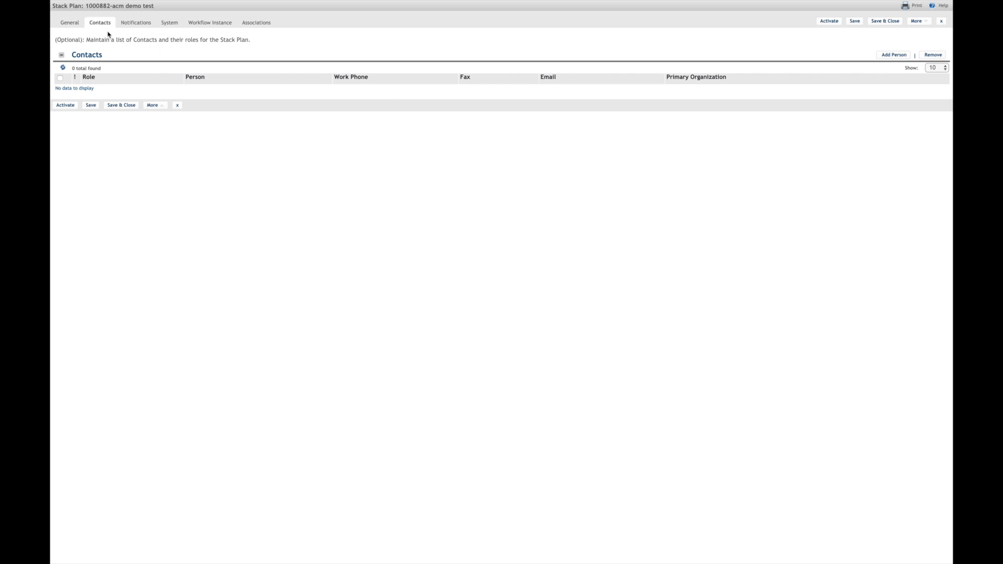
click(894, 58)
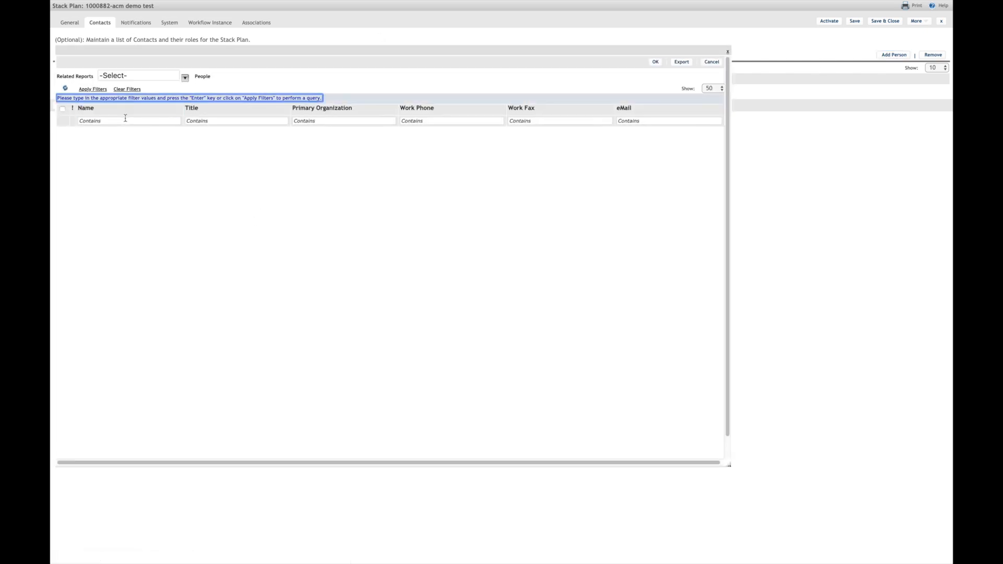
click(125, 119)
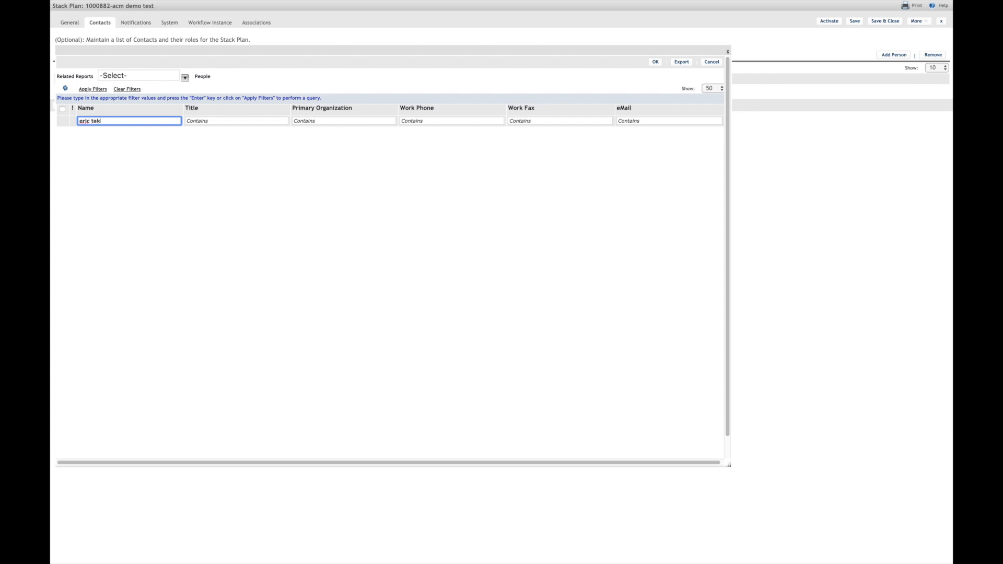
key(Return)
click(62, 124)
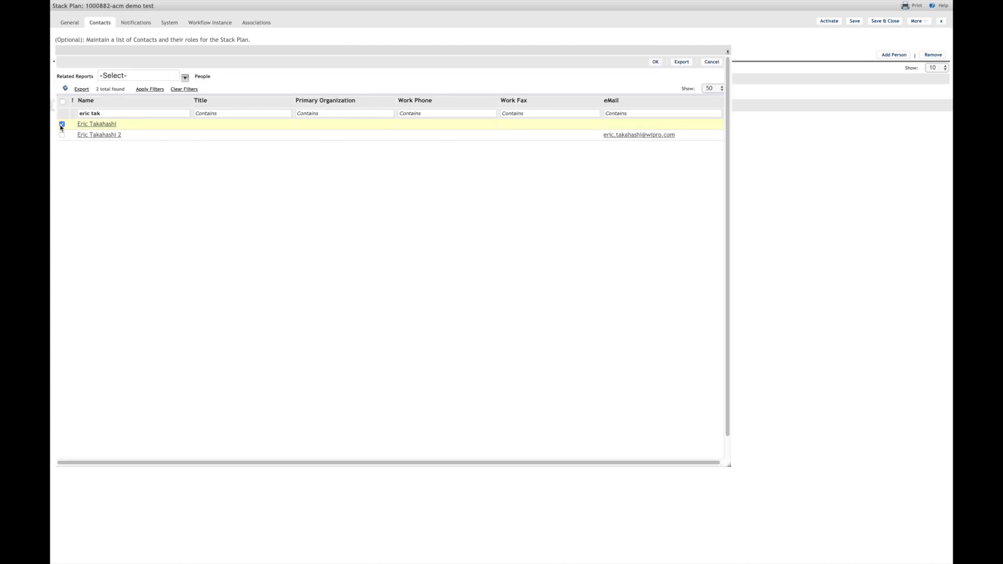
click(655, 62)
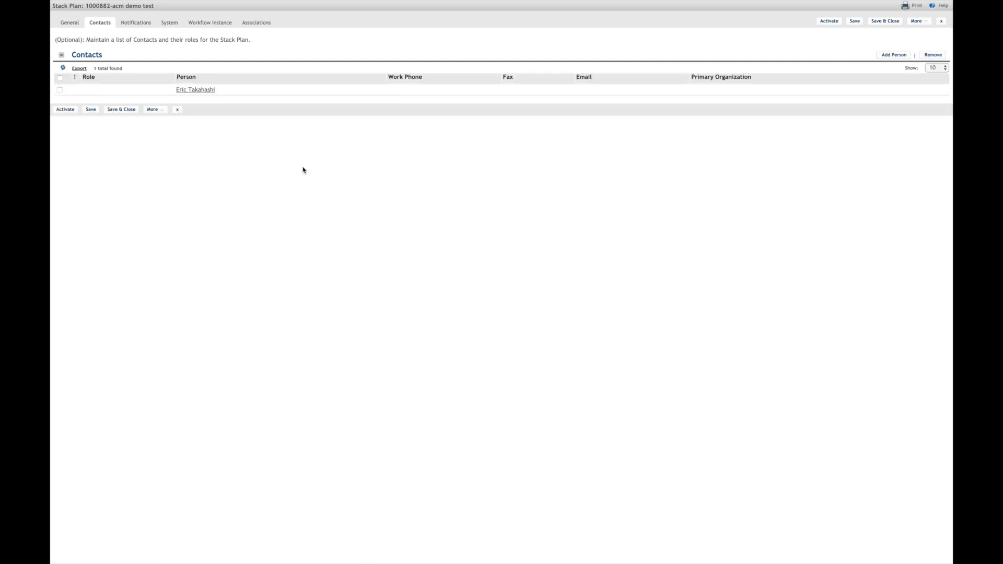
click(207, 90)
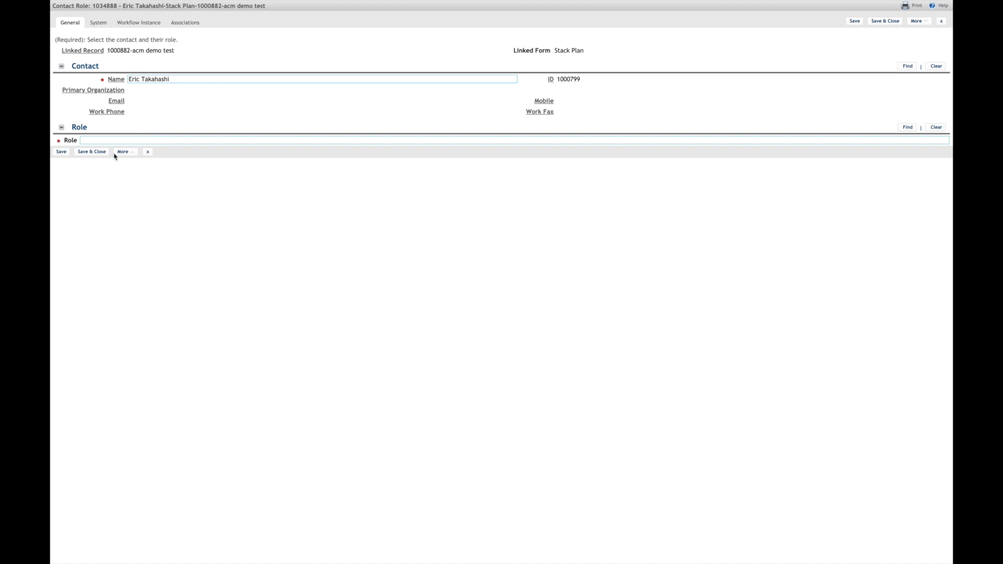
Step: Assign the contact the Space Manager role, then save and close the role and stack plan records
click(907, 129)
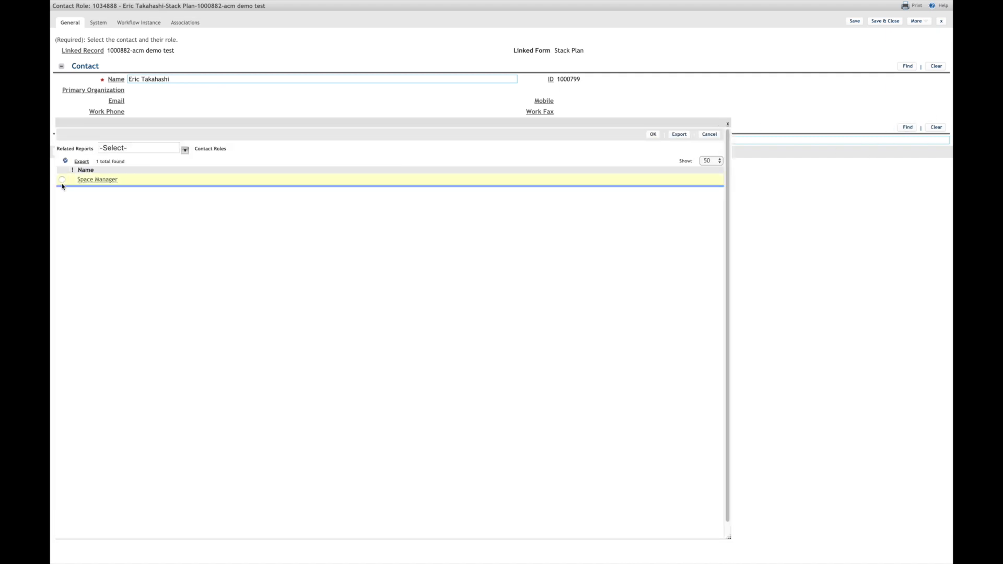
click(62, 180)
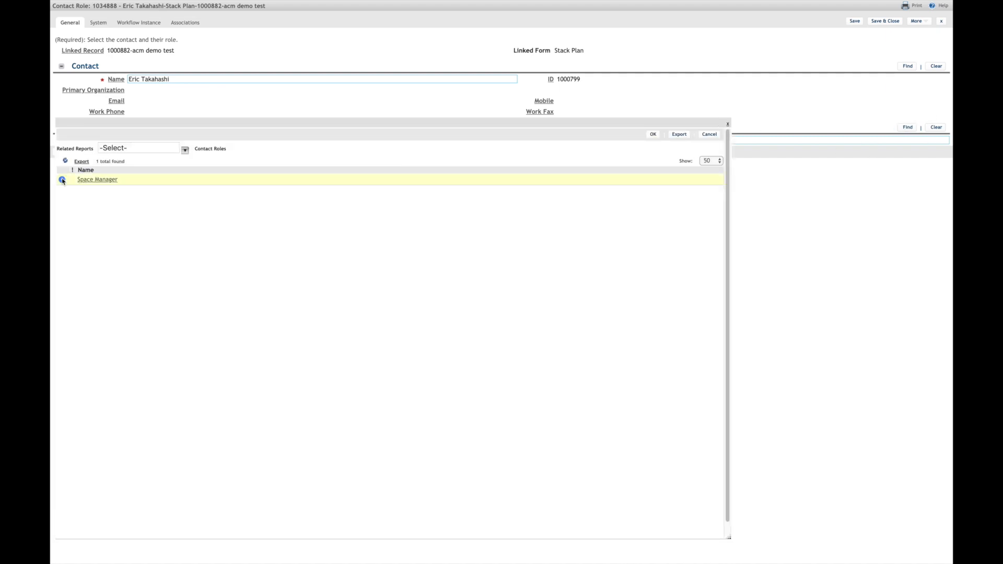
click(652, 135)
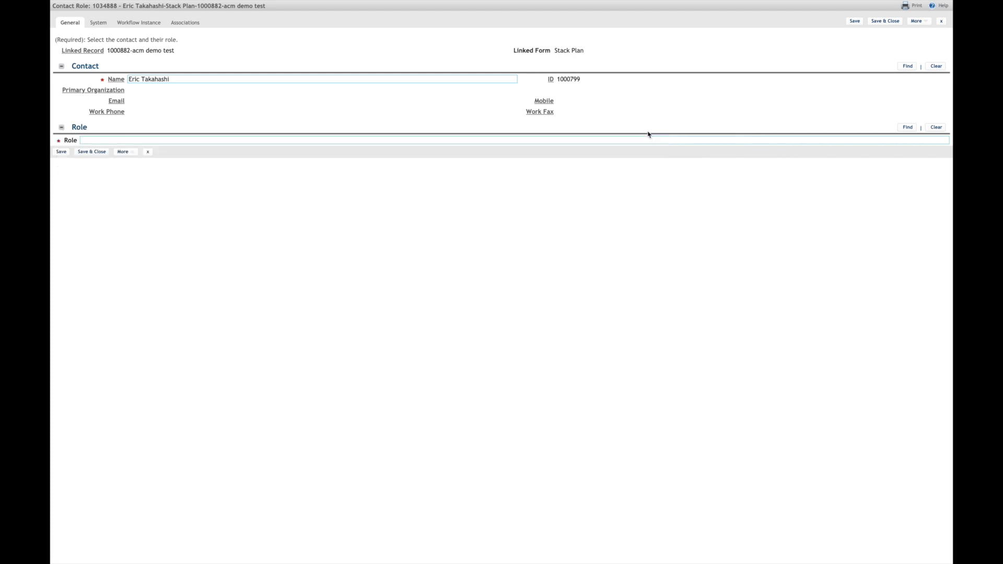
click(878, 24)
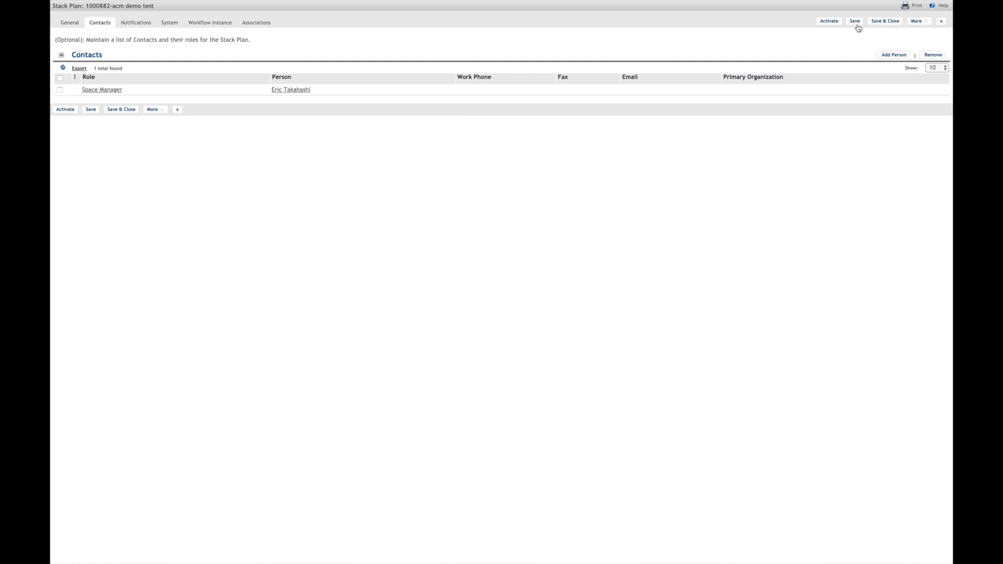
click(884, 23)
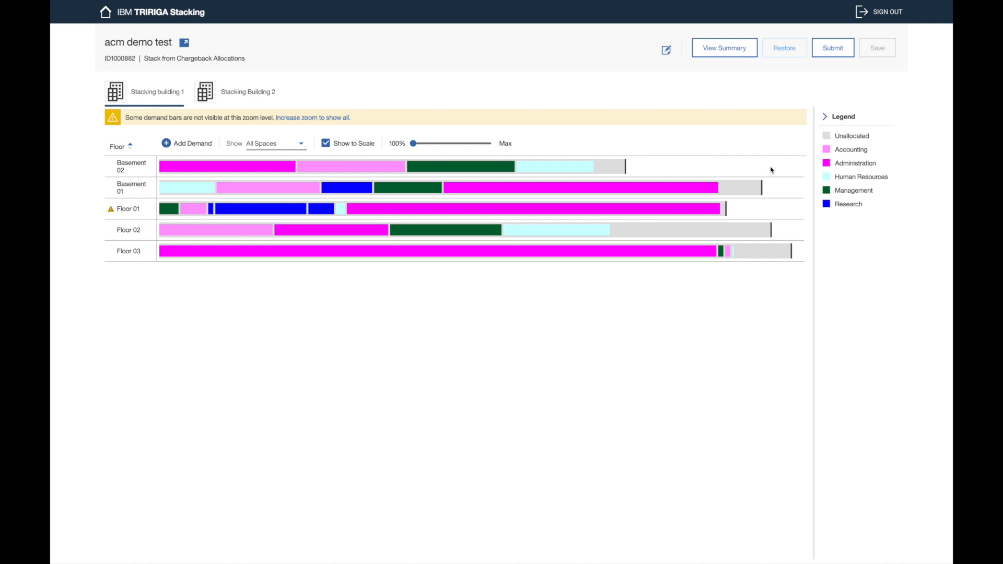
Step: Submit the 'acm demo test' stack plan, putting it into Review In Progress
click(839, 49)
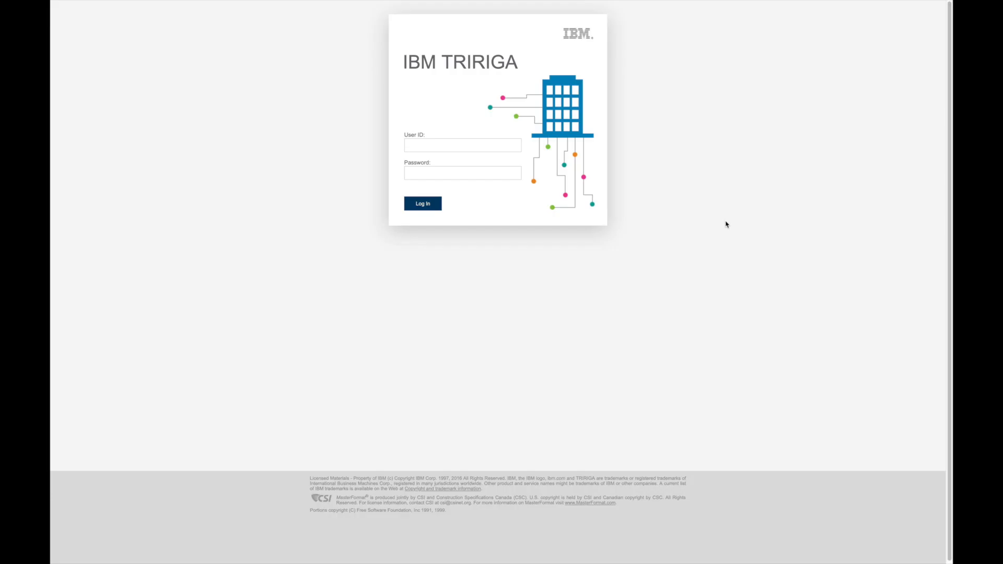
Step: Log in with the reviewing user's ID and password
click(515, 147)
key(Tab)
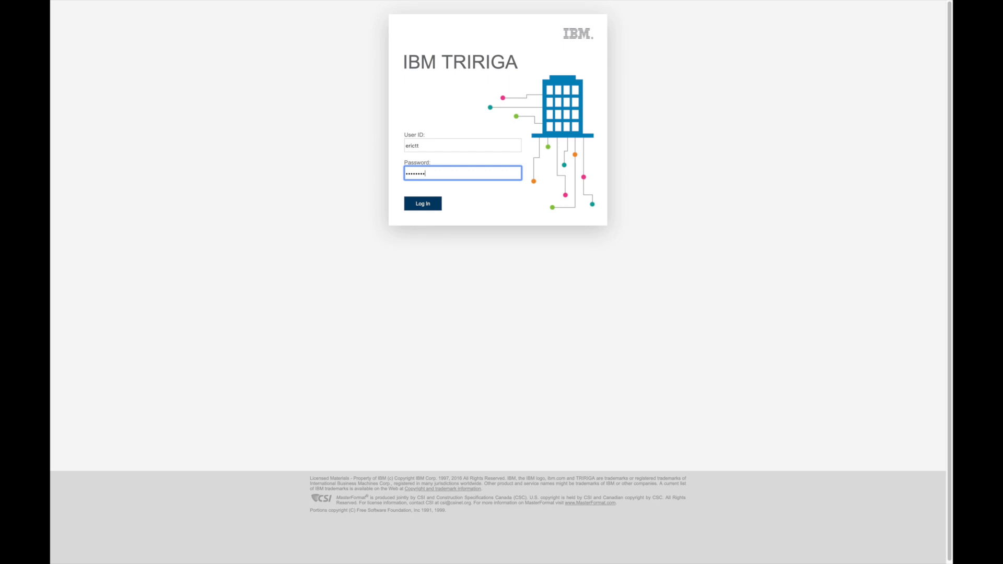
click(433, 207)
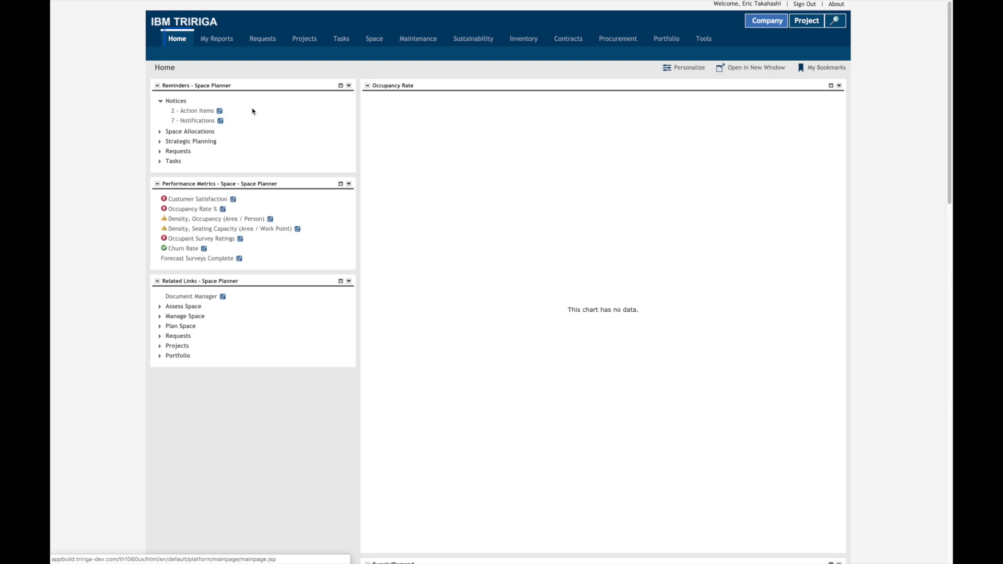
Step: Check the latest review notification and its record, then return home to the Action Items list
click(201, 124)
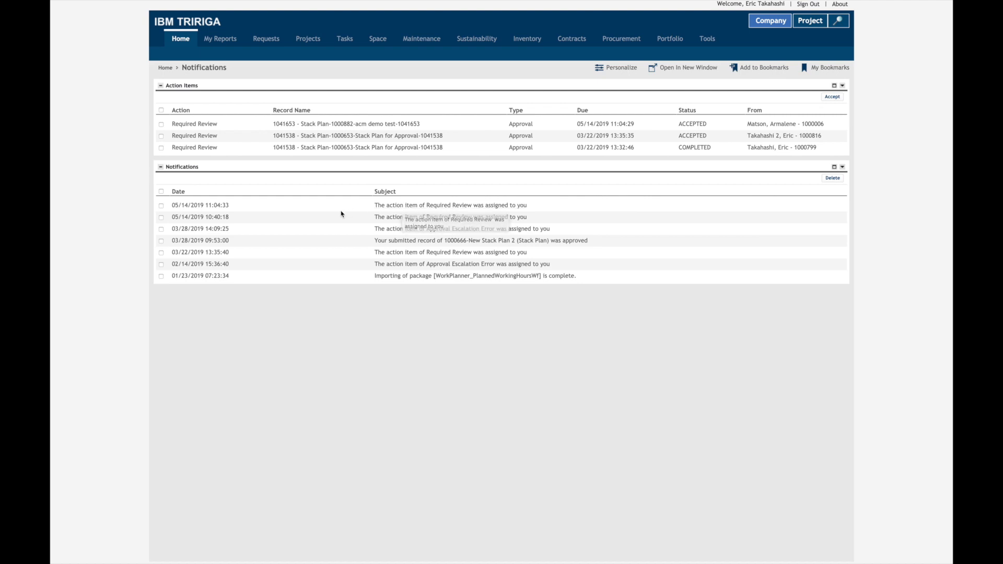
click(400, 205)
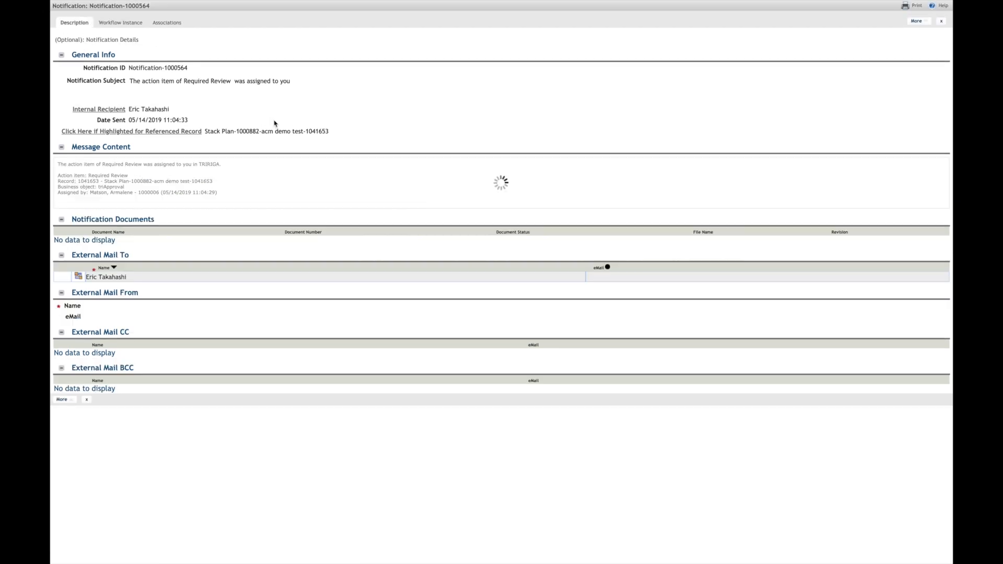
click(189, 136)
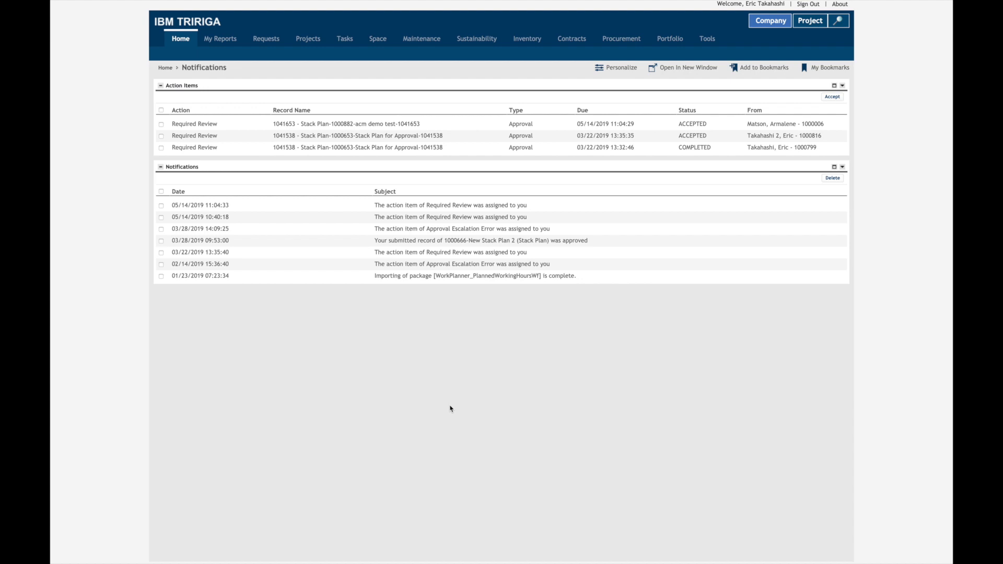
click(180, 38)
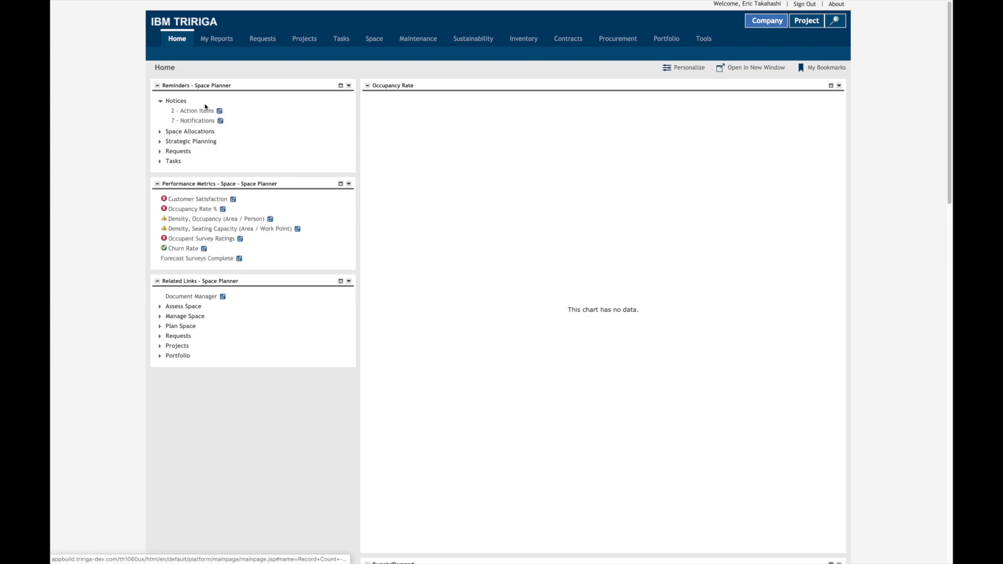
click(204, 111)
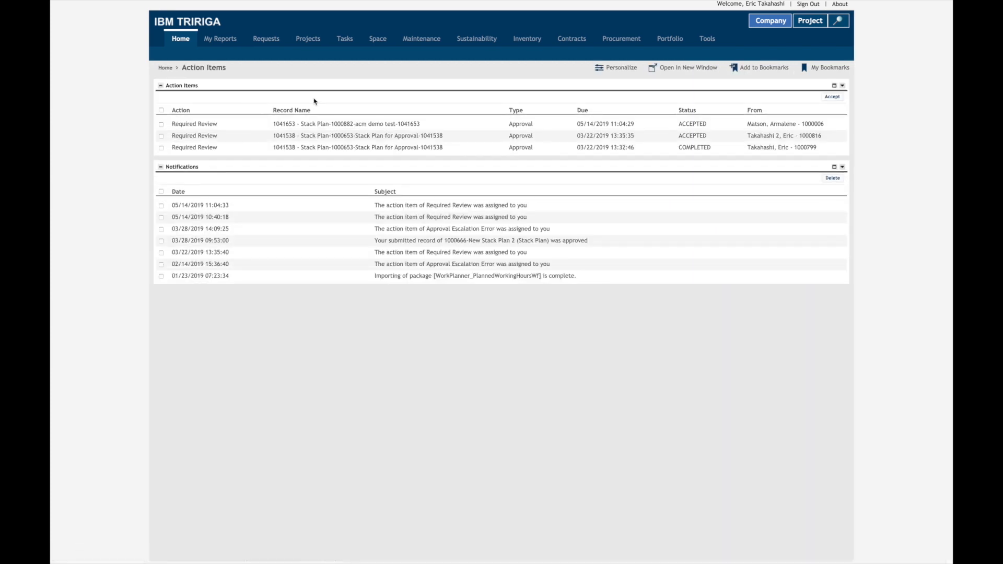
Step: Open the 'acm demo test' approval request and follow its Linked Record to the stack plan
click(417, 125)
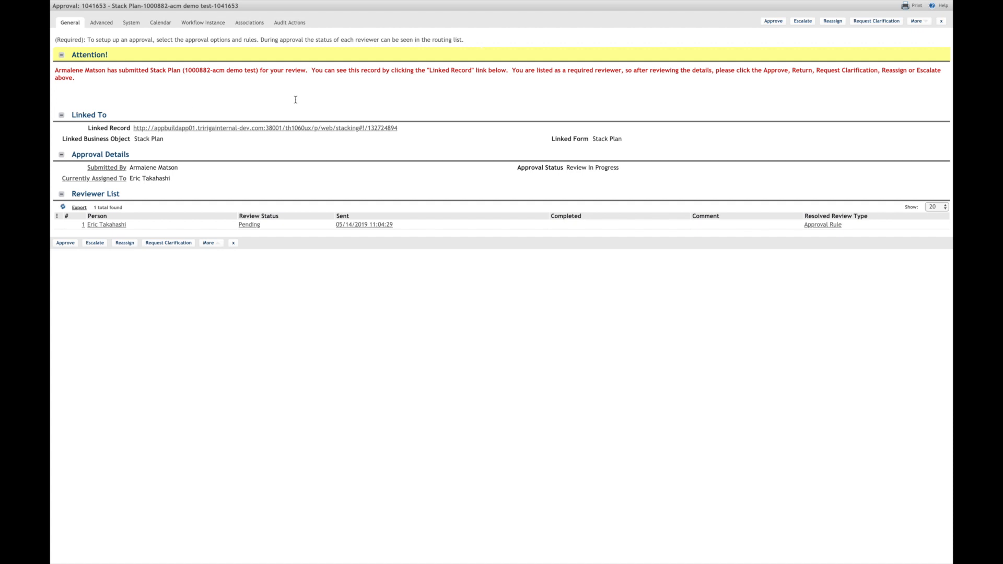
click(331, 129)
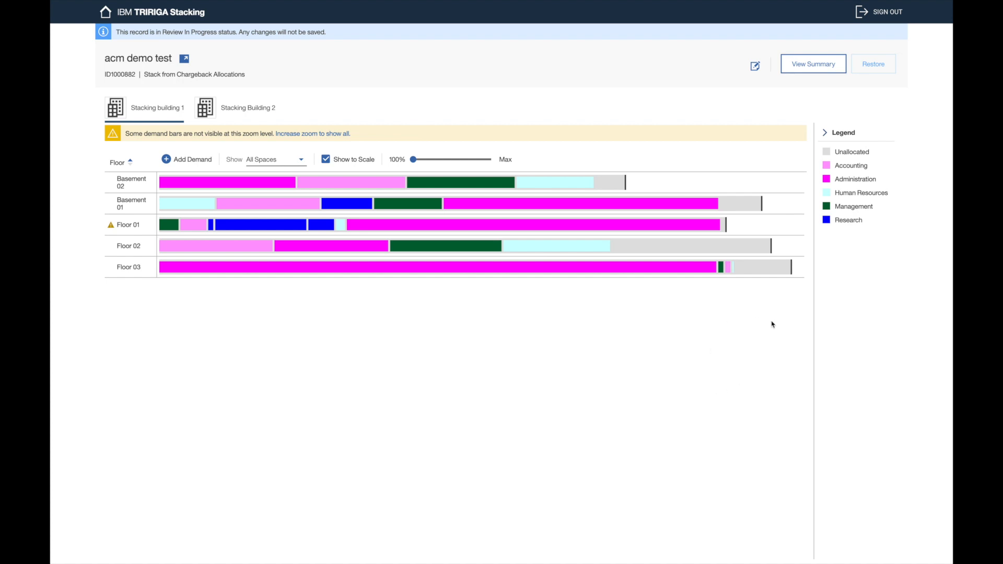
Step: Return to the chart and inspect Basement 02's Administration block on Stacking Building 2
click(818, 72)
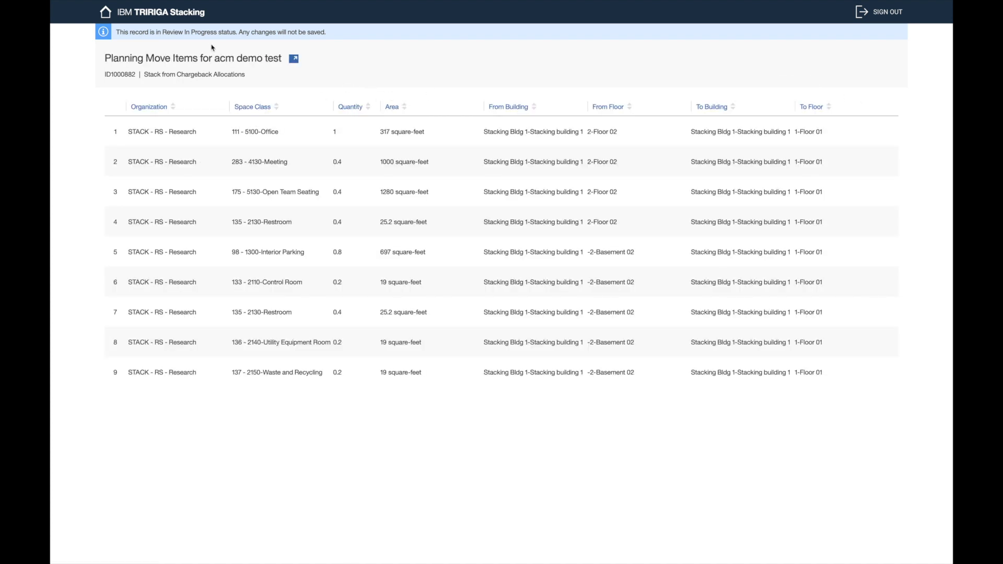
key(alt+Left)
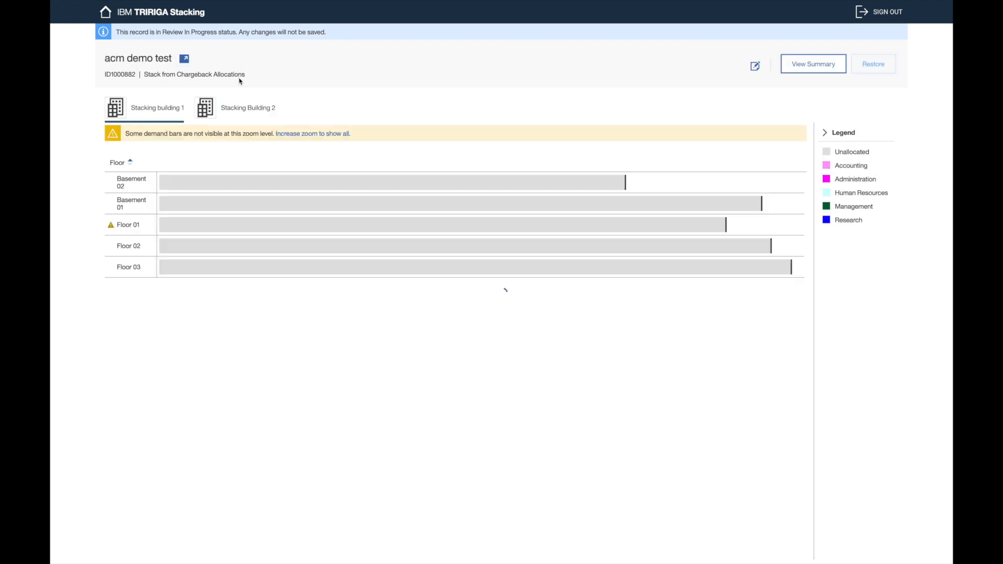
click(265, 109)
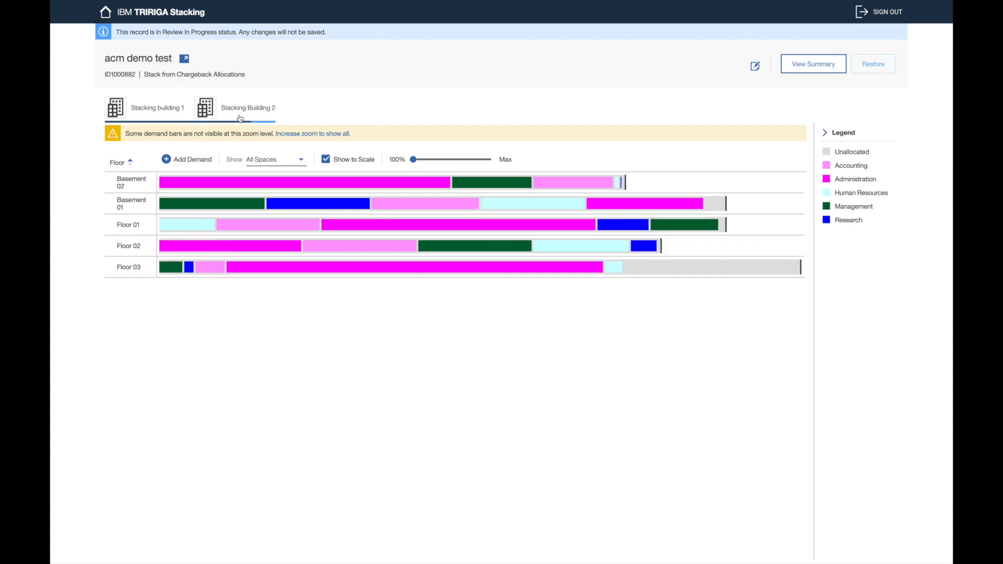
click(222, 183)
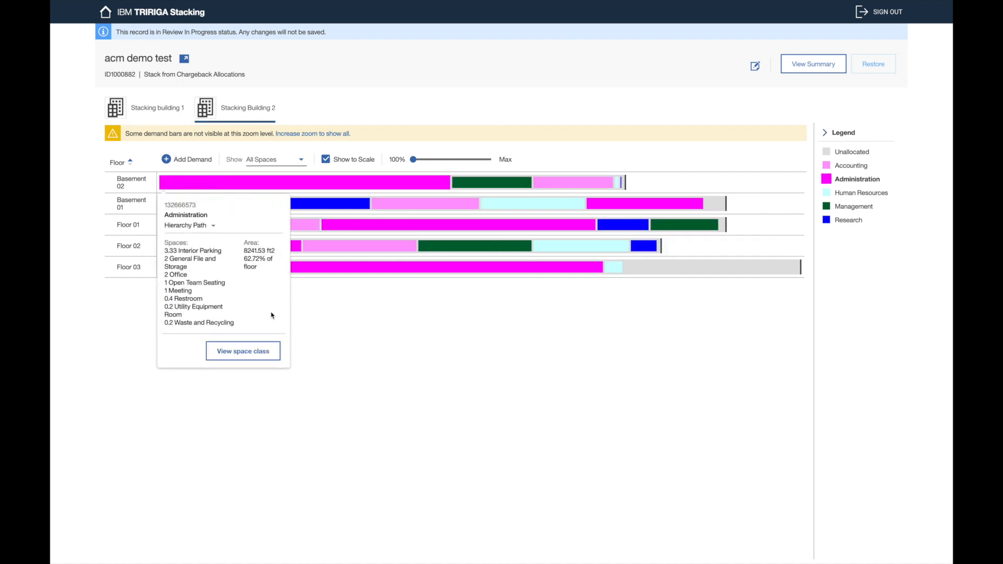
click(213, 225)
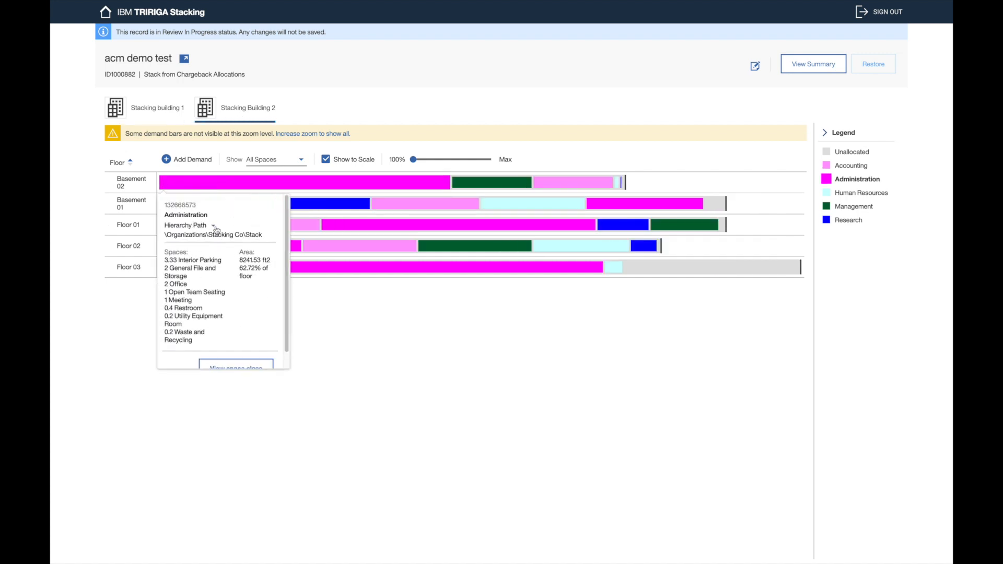
click(213, 225)
click(523, 90)
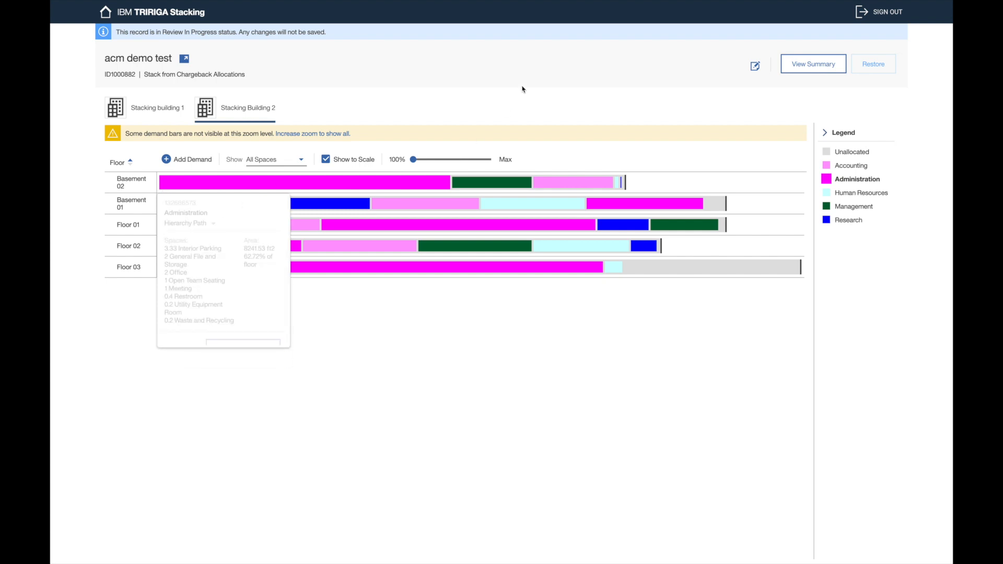
Step: Try dragging Basement 01's Administration block to Floor 03 and back, then reload the page
drag(628, 197, 650, 267)
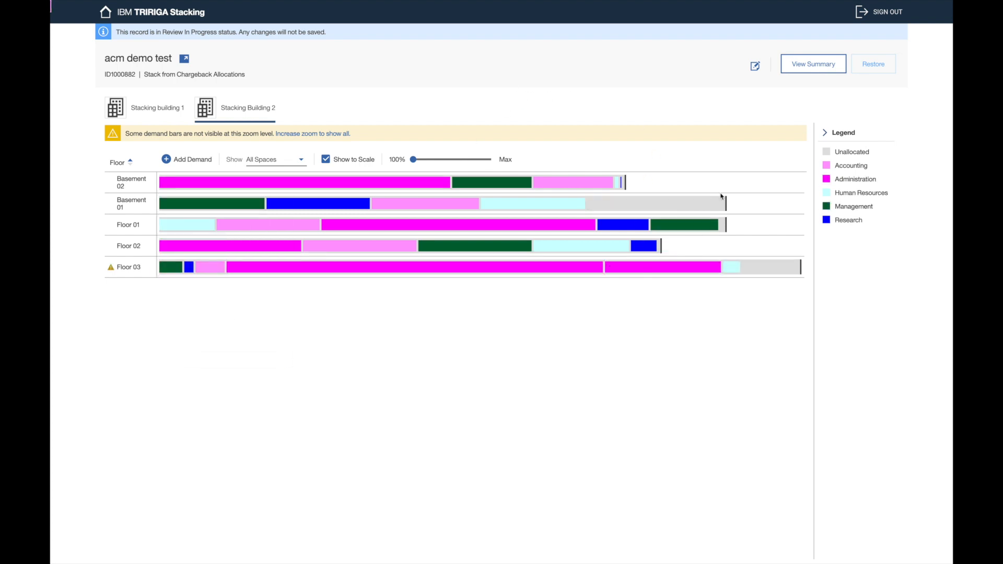
drag(726, 271, 693, 268)
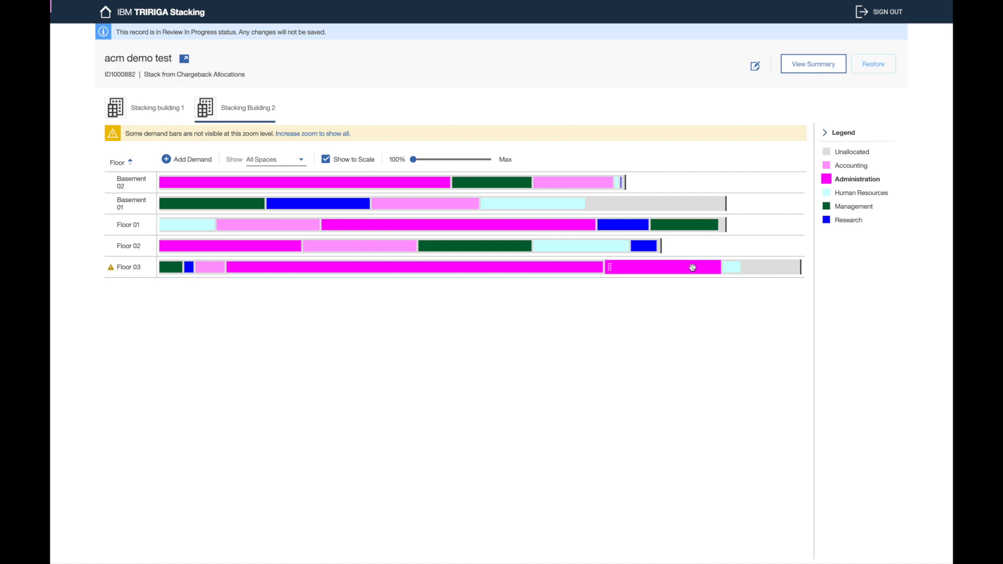
key(F5)
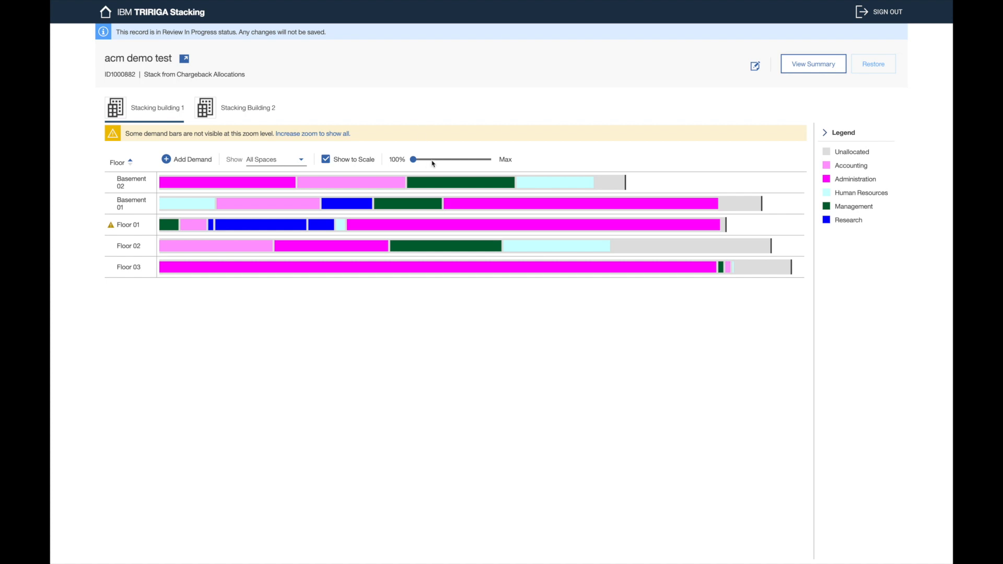
Step: Zoom the chart, glance at the move items summary, then bring up the plan notes
drag(432, 163, 447, 161)
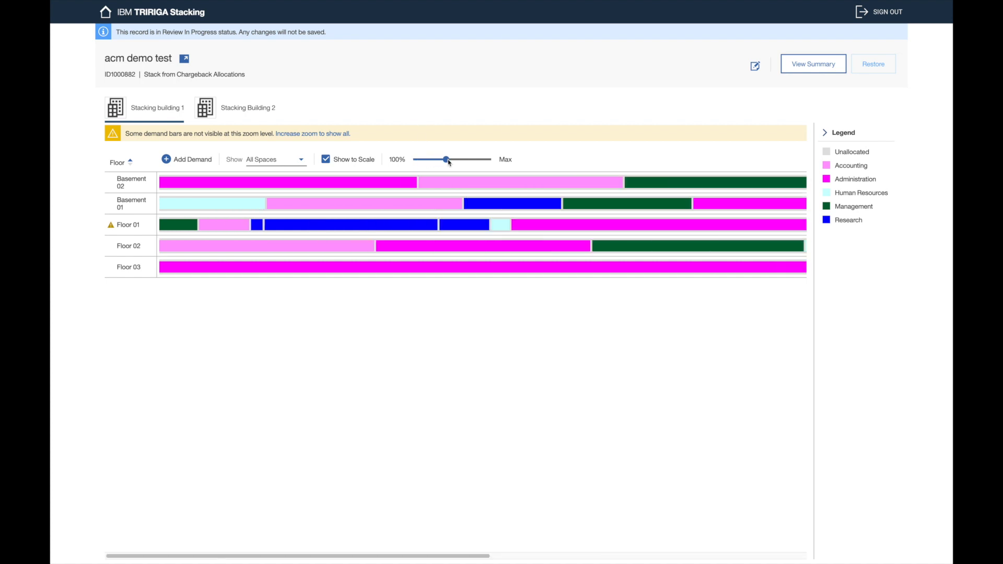
drag(449, 162, 413, 161)
scroll(469, 220, right, 10)
click(813, 65)
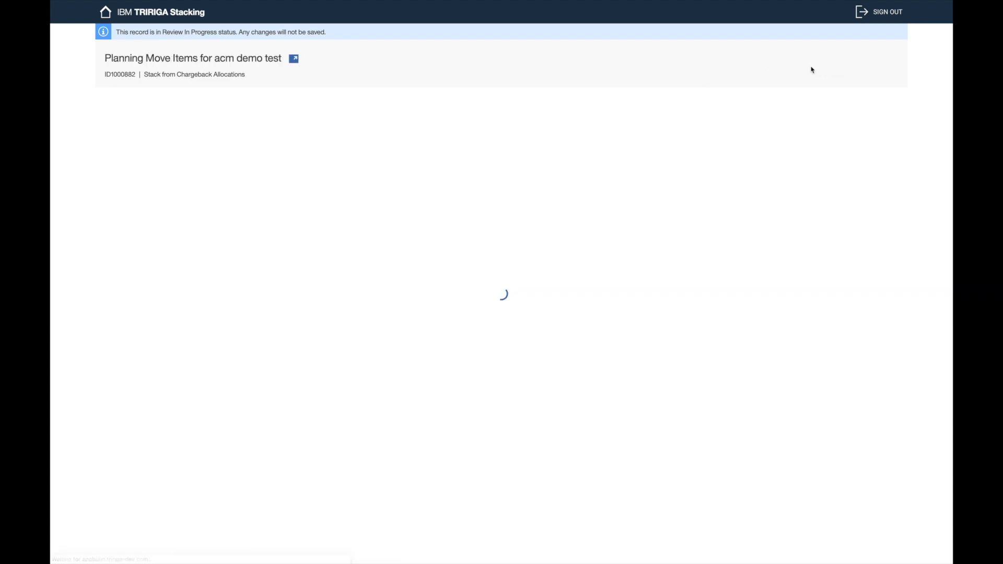
key(alt+Left)
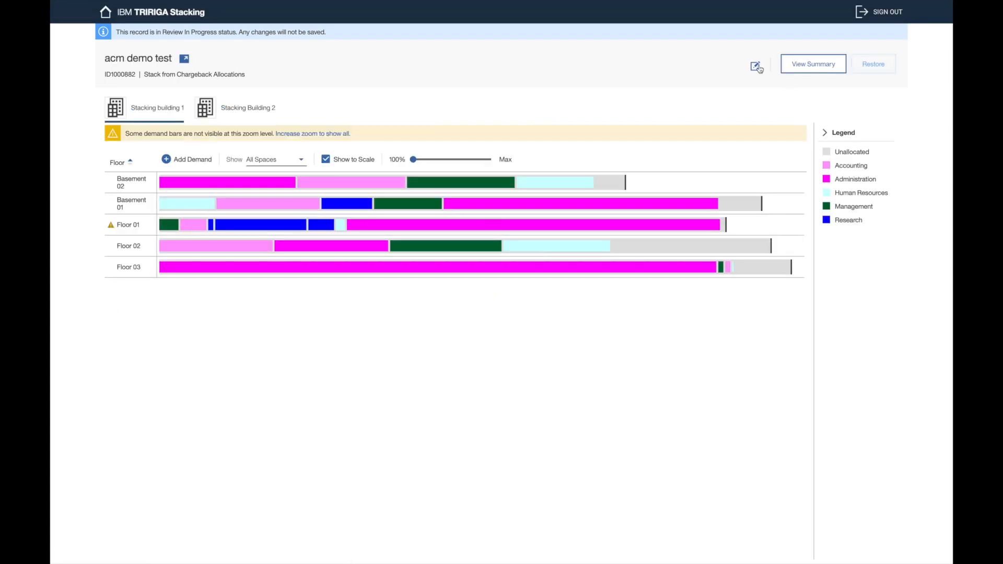
click(756, 67)
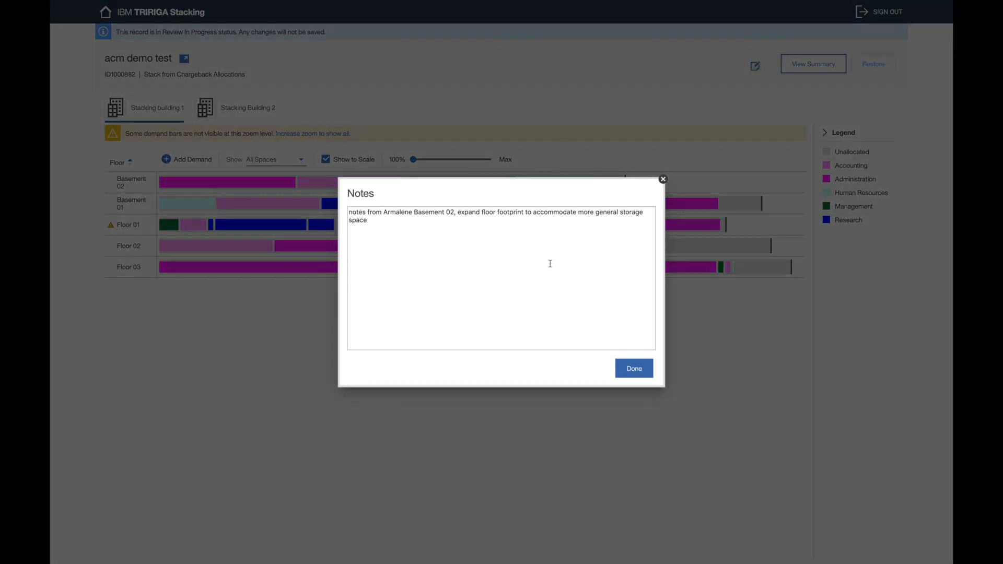
Step: Close the Notes dialog with Done
click(633, 368)
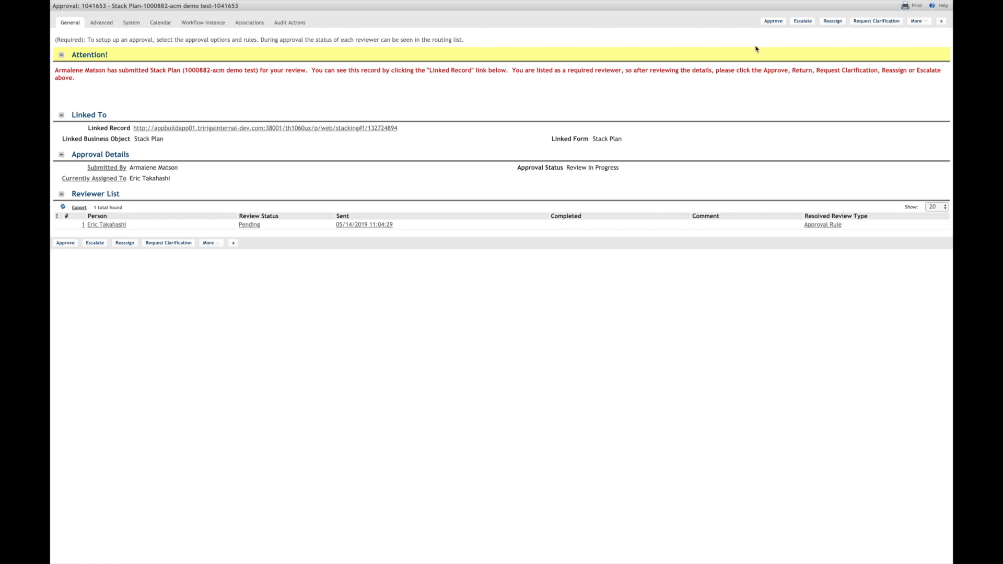
Step: Approve the 'acm demo test' stack plan with the review comment 'looks good'
click(780, 22)
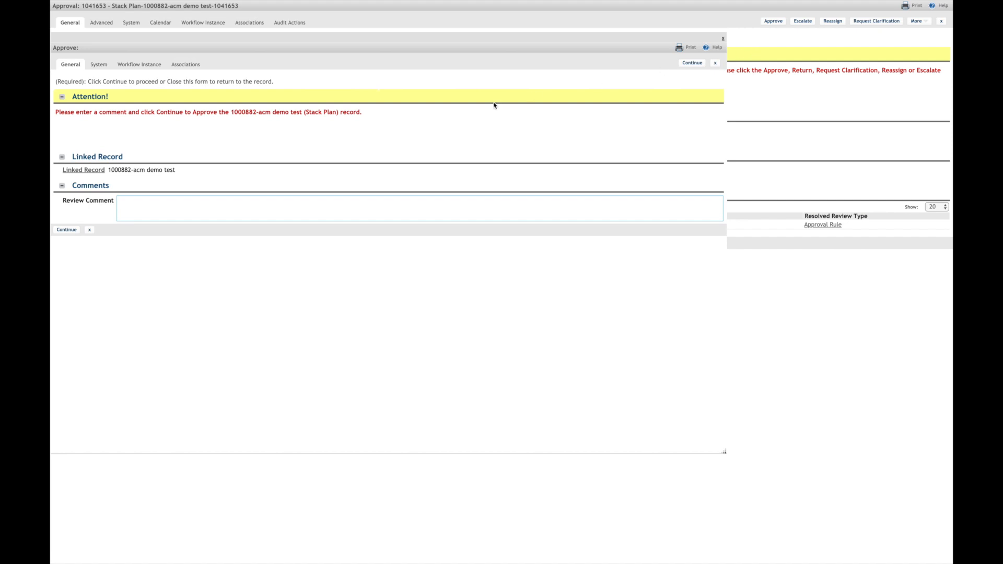
click(385, 210)
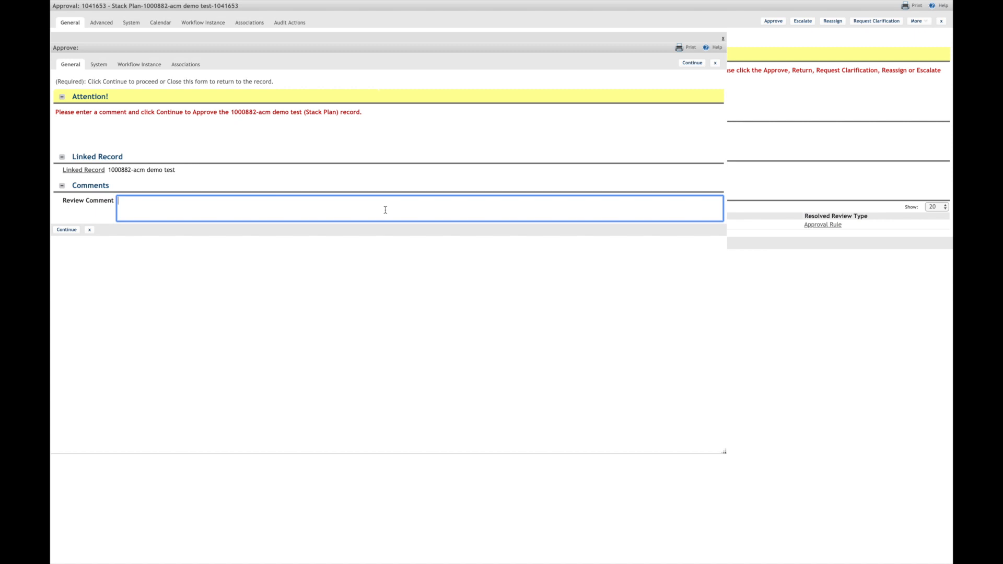
text(looksgood goo)
click(66, 229)
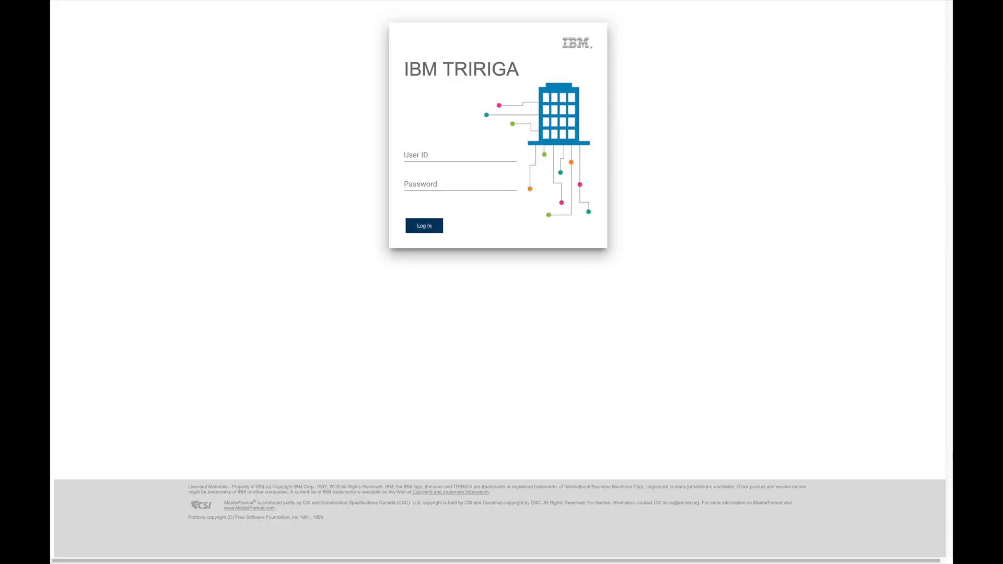
Step: Log back in to IBM TRIRIGA with the user ID and account password
click(485, 153)
key(Tab)
text(••••)
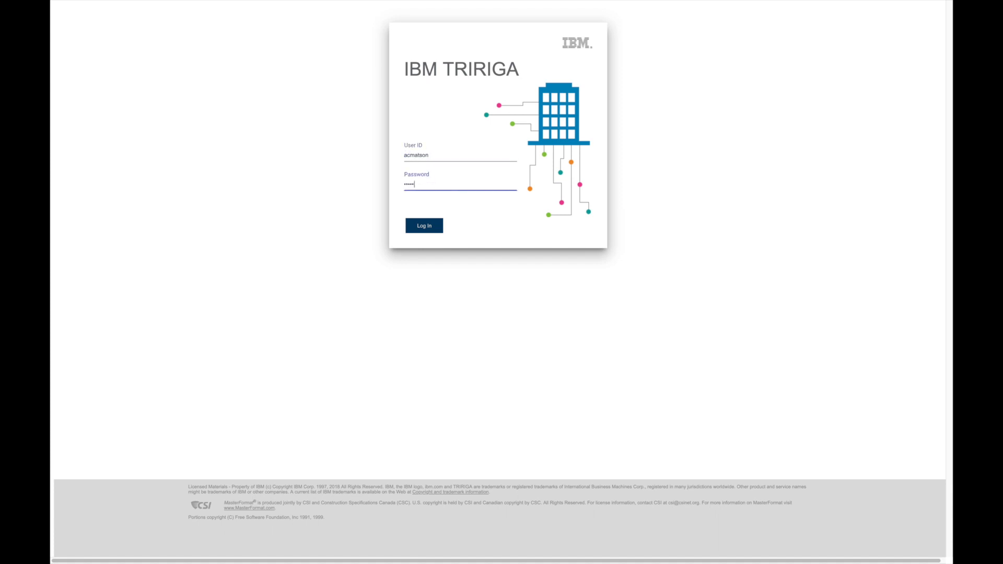
key(Return)
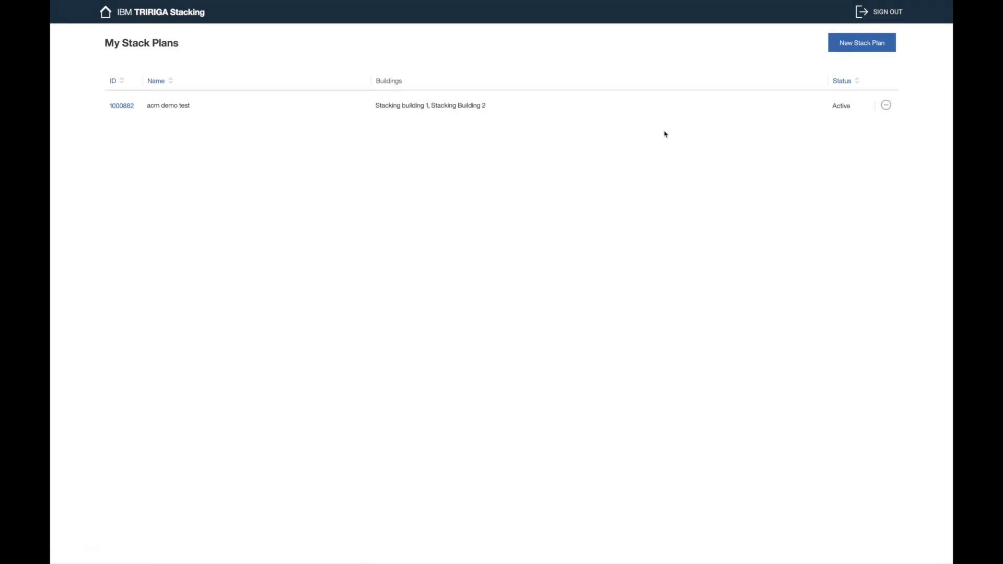
Step: Open the Active 'acm demo test' plan and put it into Revision in Progress
click(847, 118)
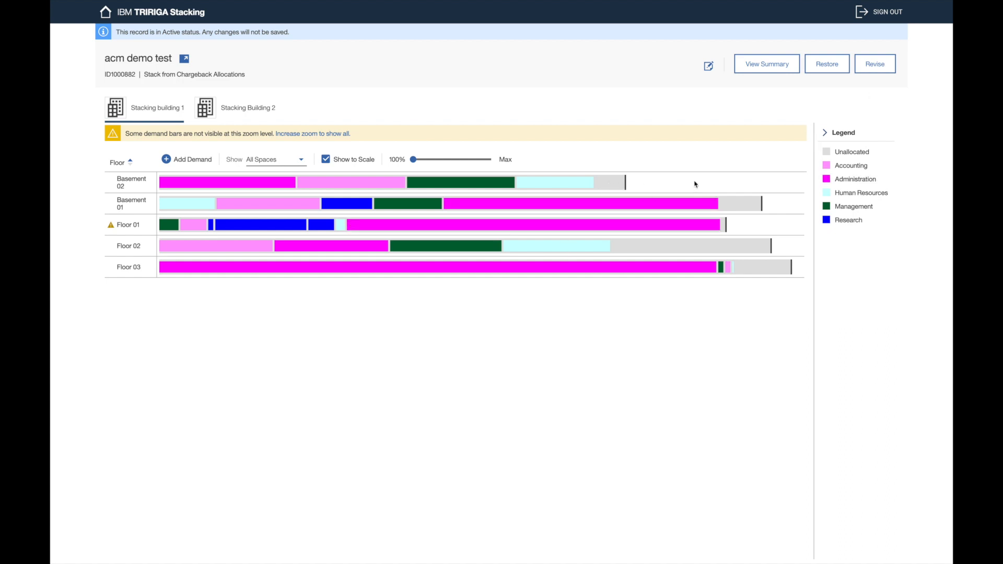
click(887, 71)
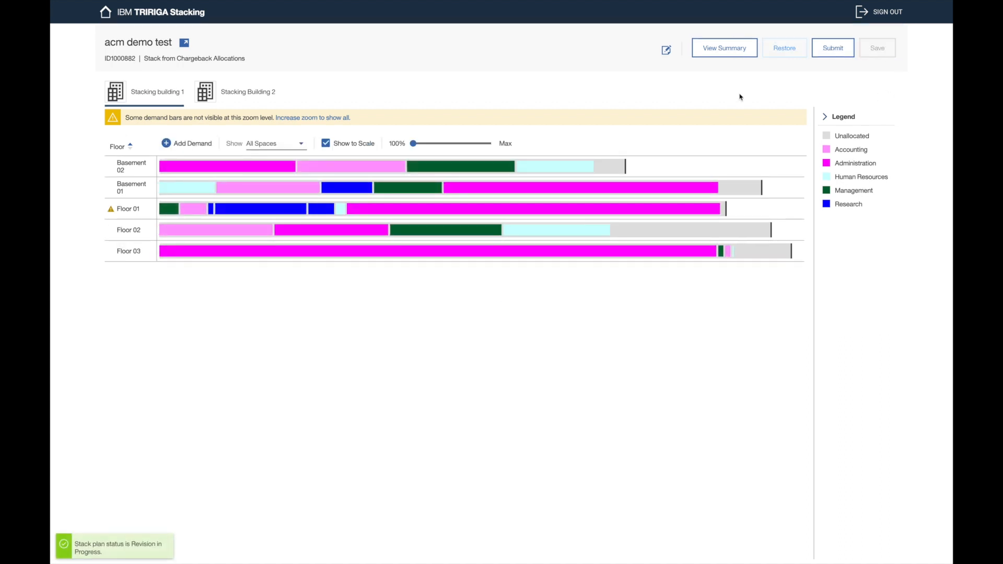
Step: Move Human Resources (Basement 02) and Management (Basement 01) to Floor 02, save, and view move items
drag(529, 166, 654, 233)
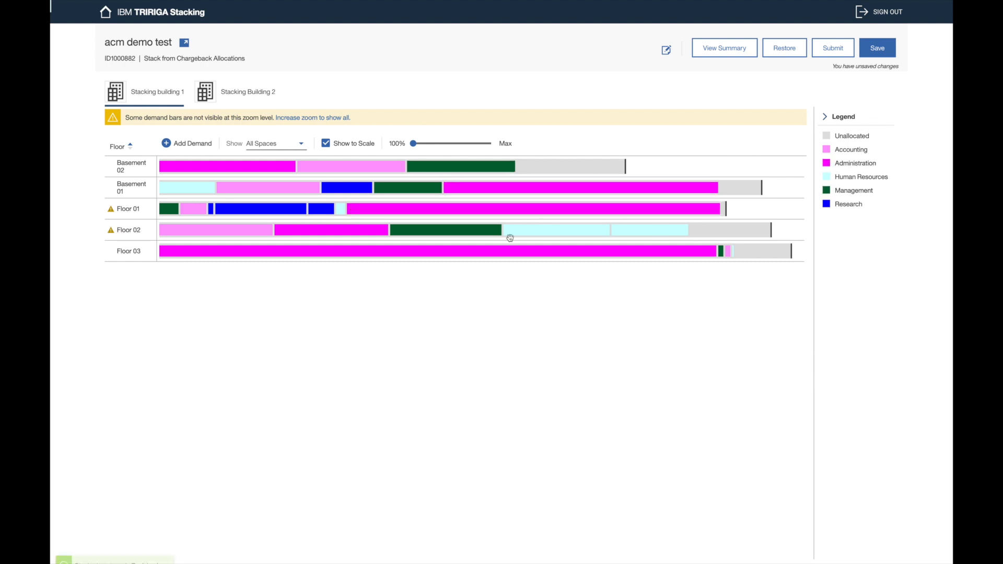
mouse_move(416, 188)
mouse_down()
mouse_move(690, 218)
mouse_move(702, 230)
mouse_up()
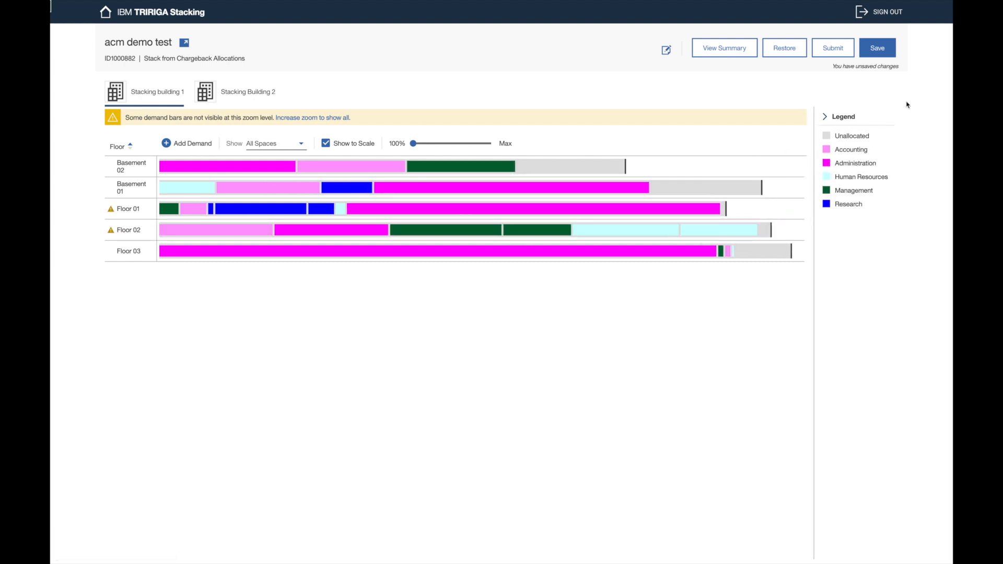
click(887, 55)
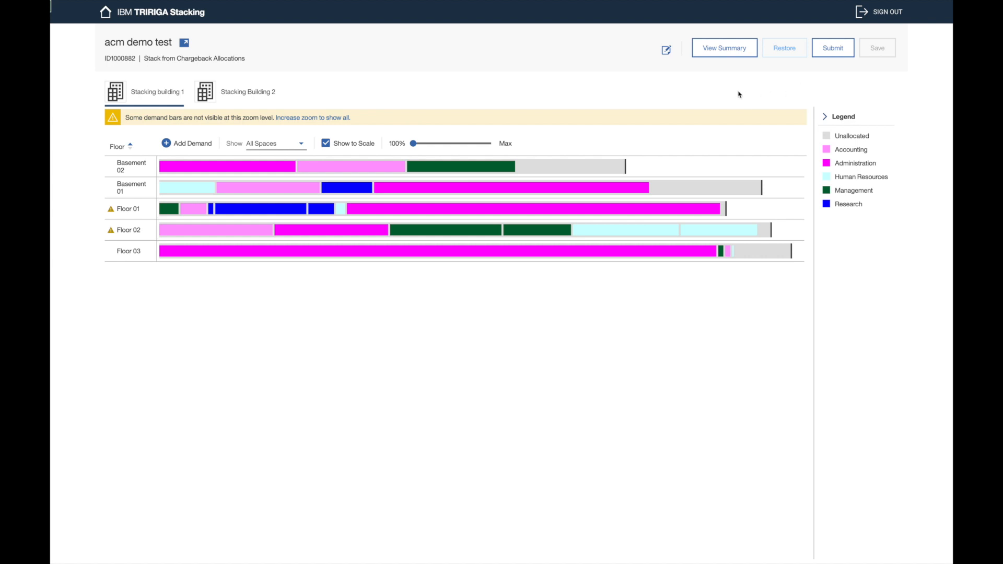
click(741, 53)
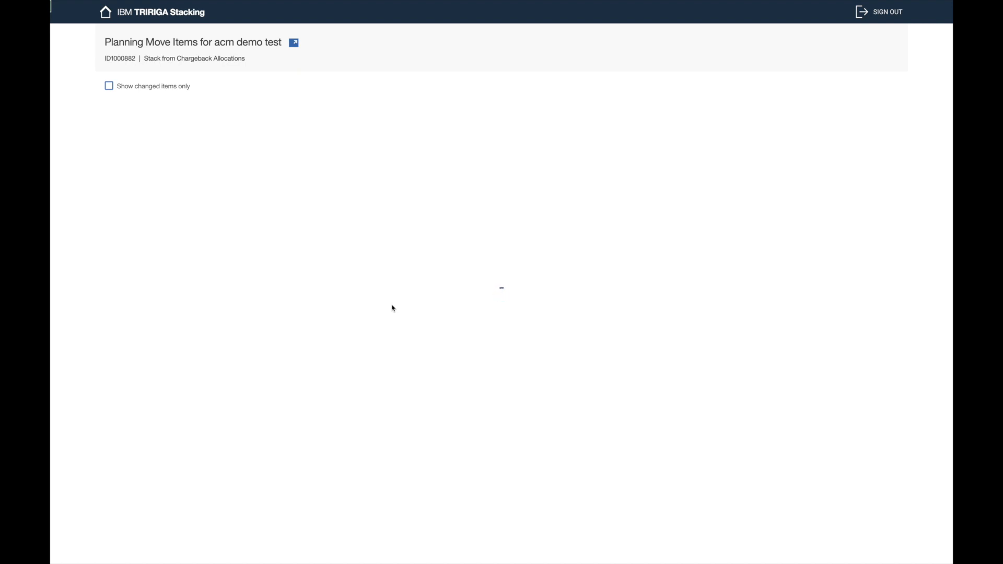
Step: Filter Planning Move Items to changed items only, then return to the 'acm demo test' chart
scroll(422, 236, down, 10)
scroll(422, 236, up, 10)
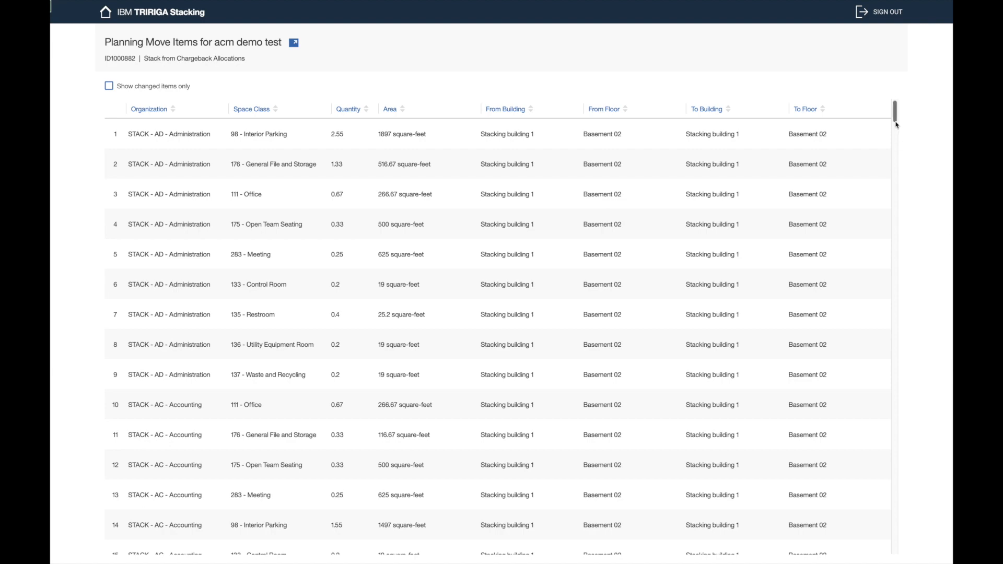
scroll(505, 356, down, 15)
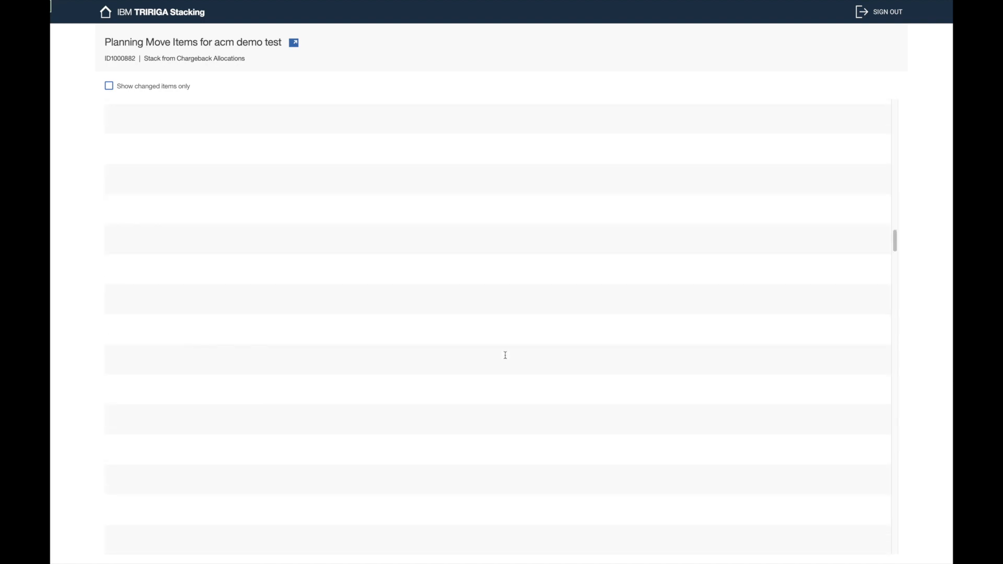
scroll(505, 355, down, 5)
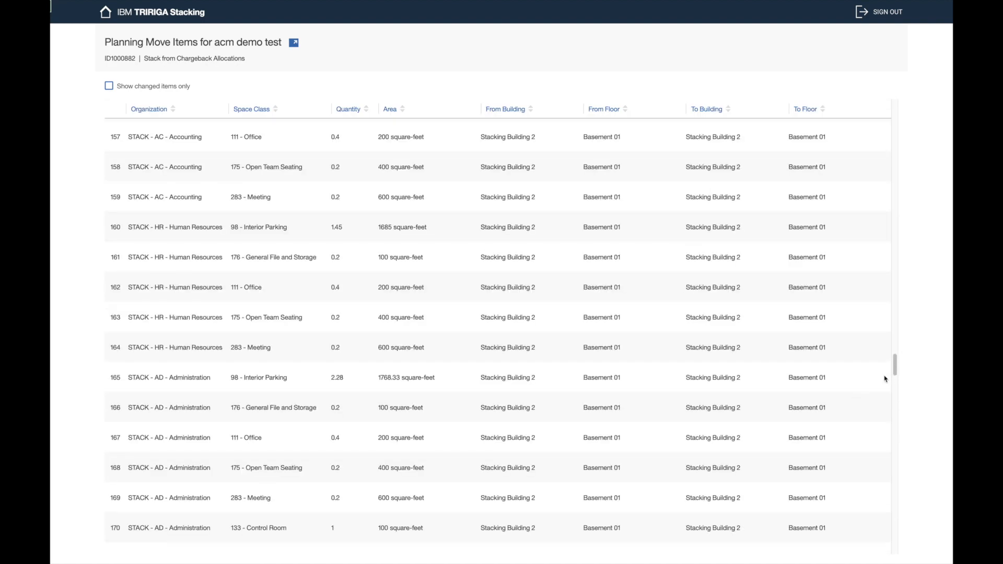
drag(899, 371, 900, 561)
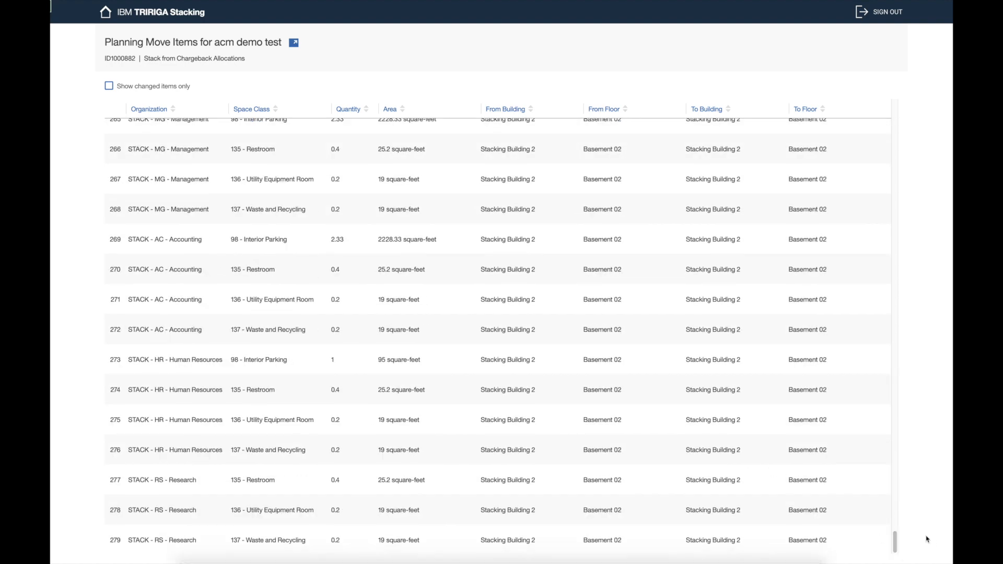
drag(899, 546, 890, 152)
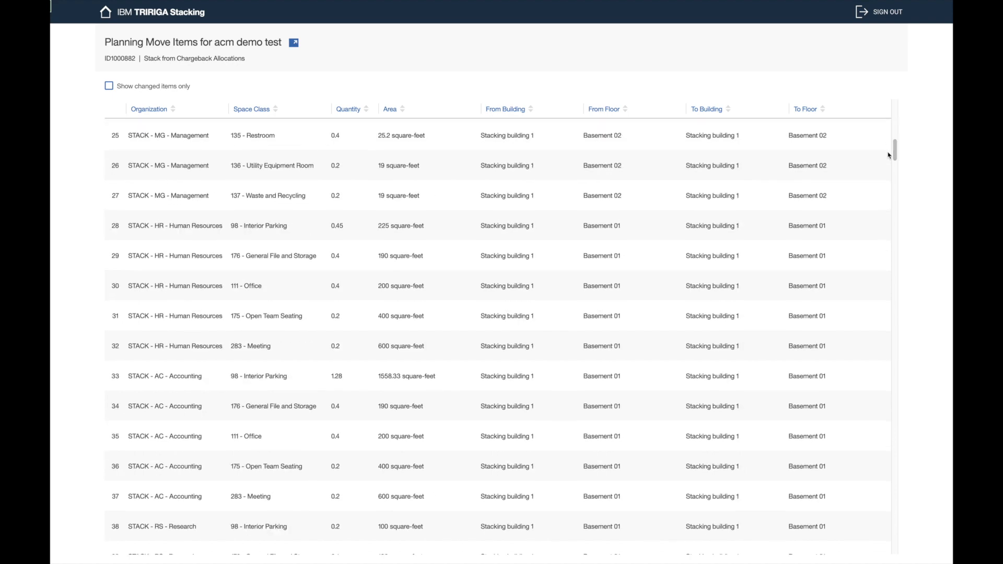
click(165, 89)
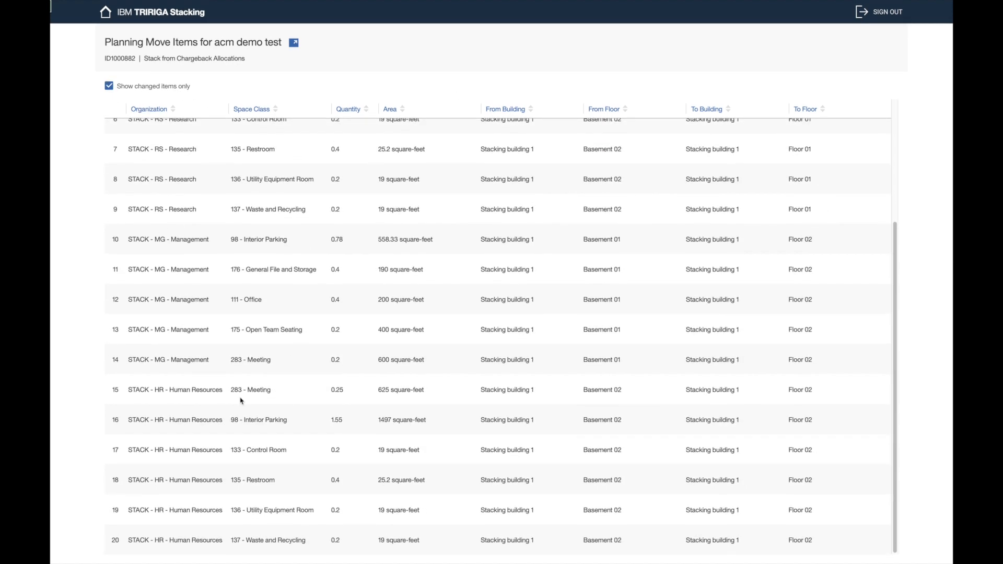
scroll(268, 340, up, 3)
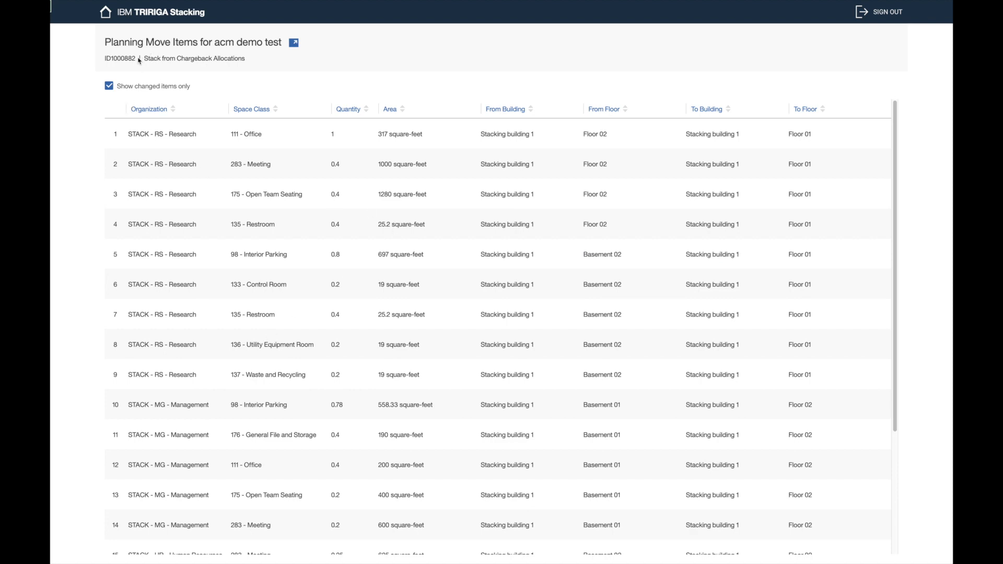
key(alt+Left)
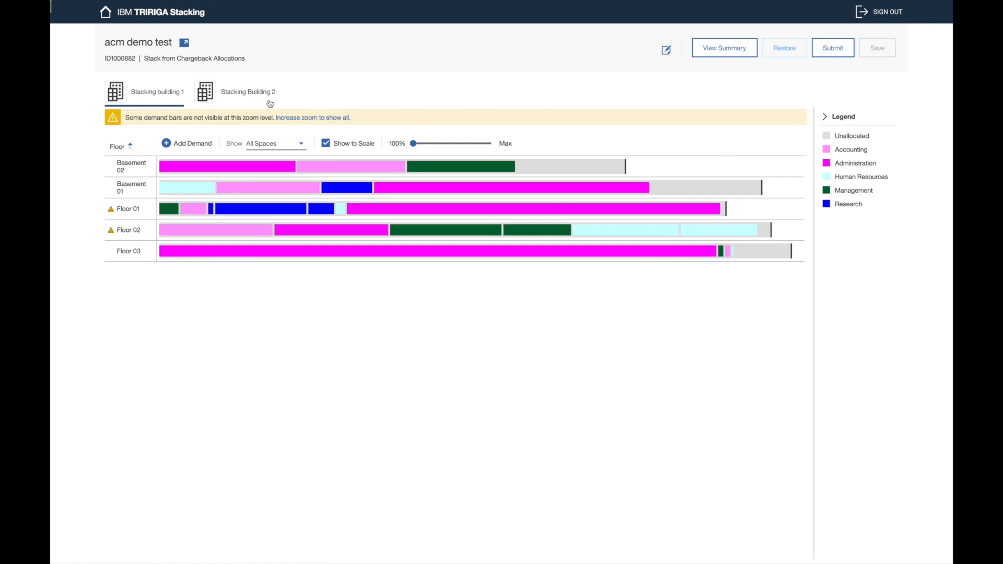
Step: Remove the Space Manager contact from the 'acm demo test' plan record and save and close it
click(142, 44)
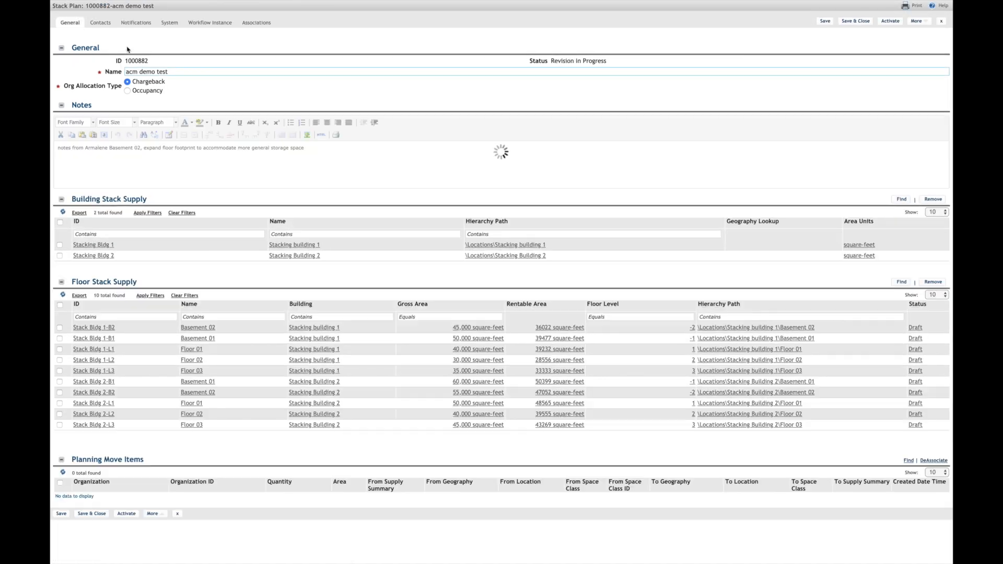
click(100, 24)
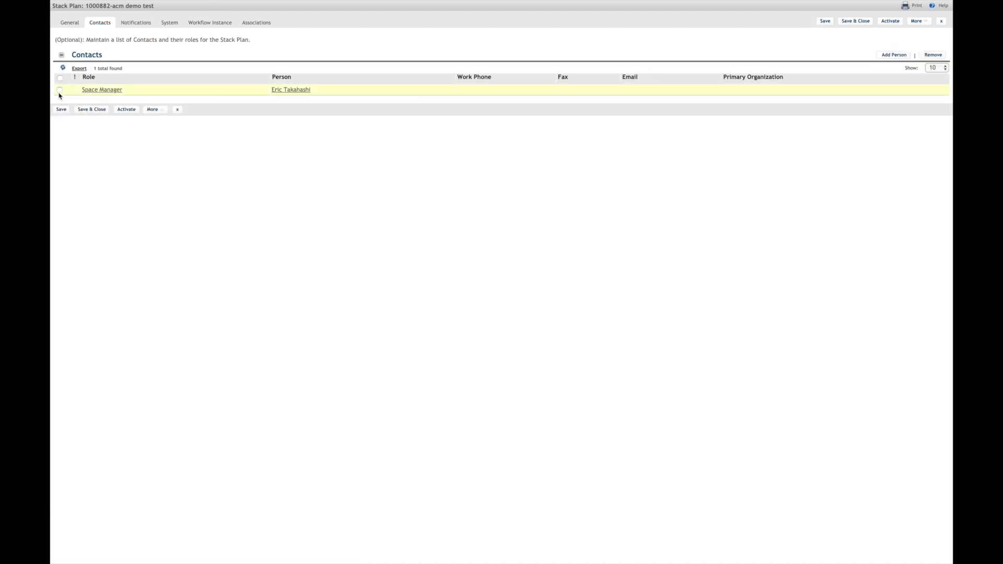
click(60, 90)
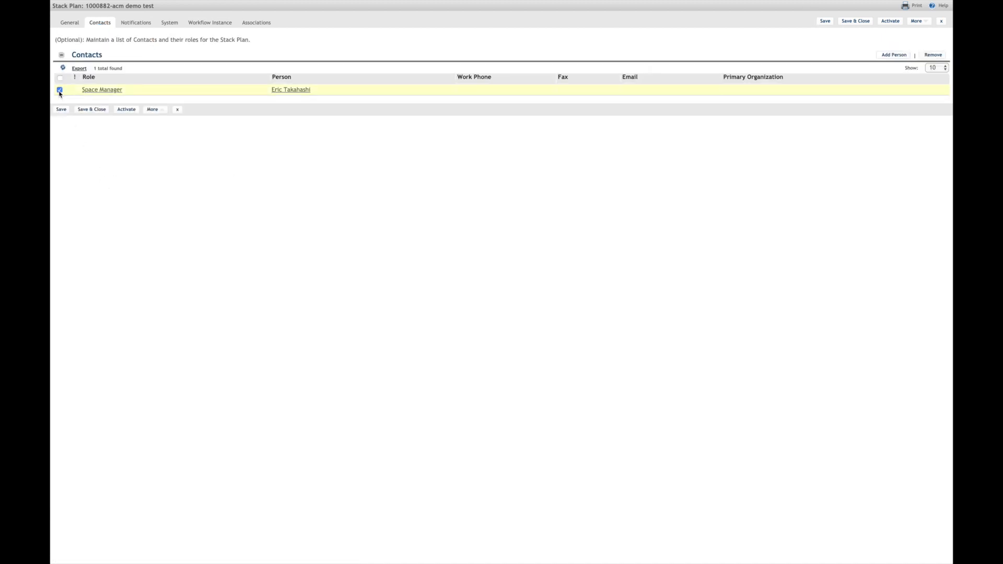
click(934, 56)
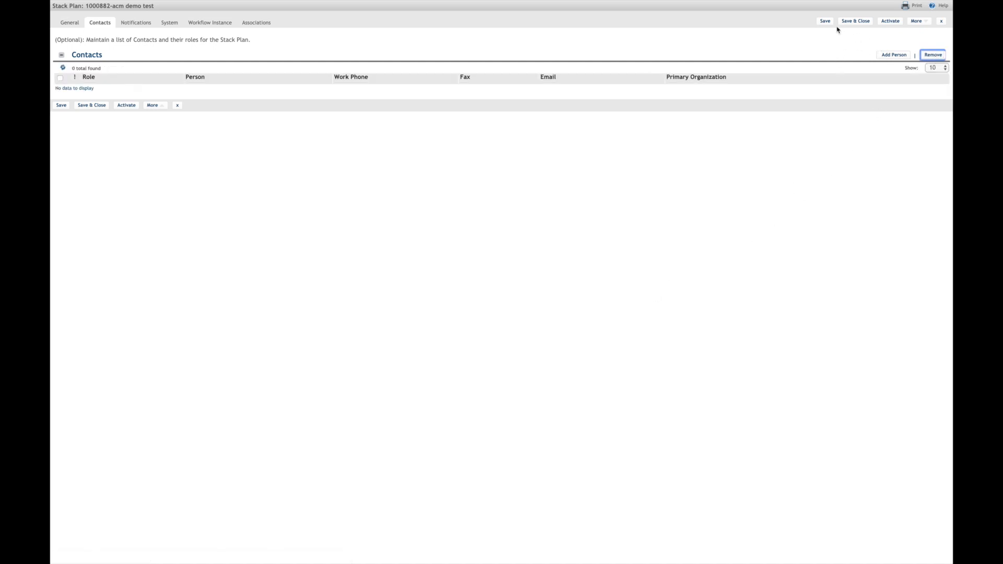
click(852, 23)
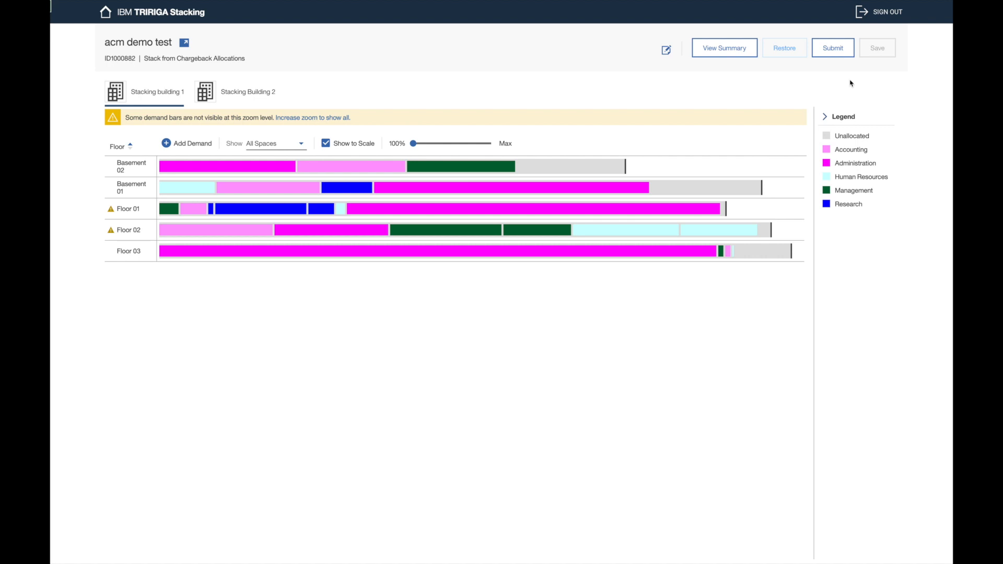
Step: Resubmit 'acm demo test', reload until Active, then reopen it to show its Planning Move Items
click(833, 55)
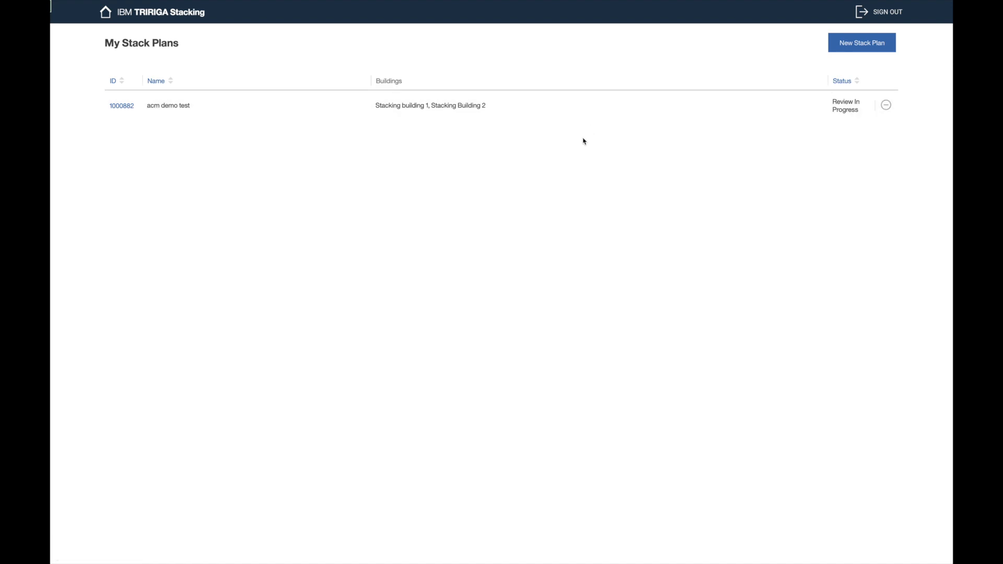
key(super+r)
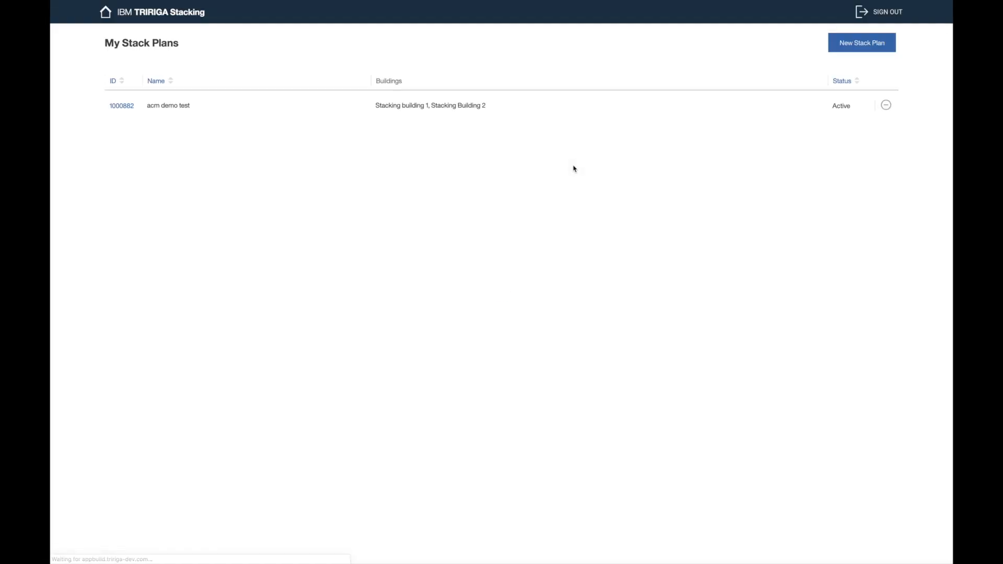
click(611, 118)
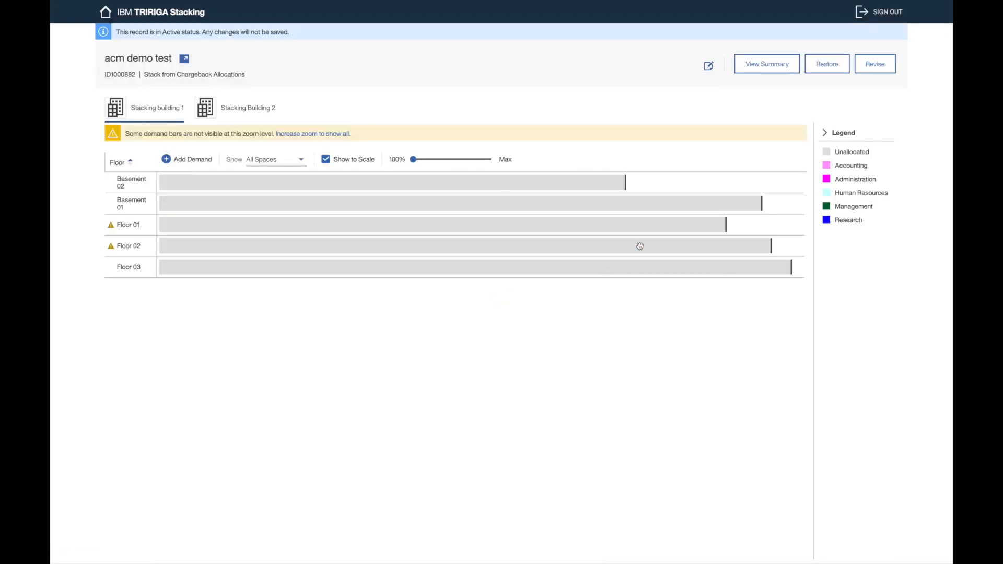
click(775, 75)
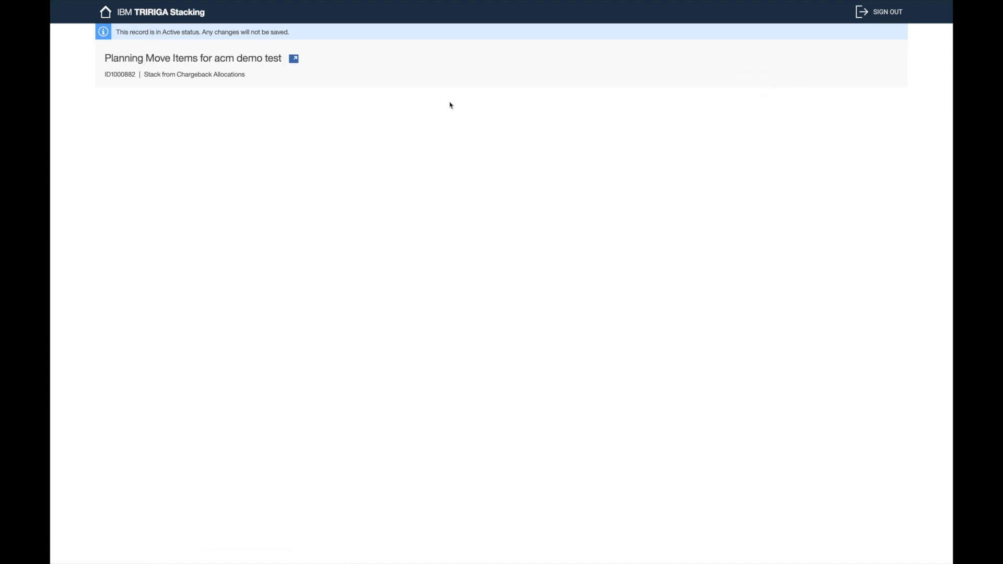
scroll(459, 263, down, 3)
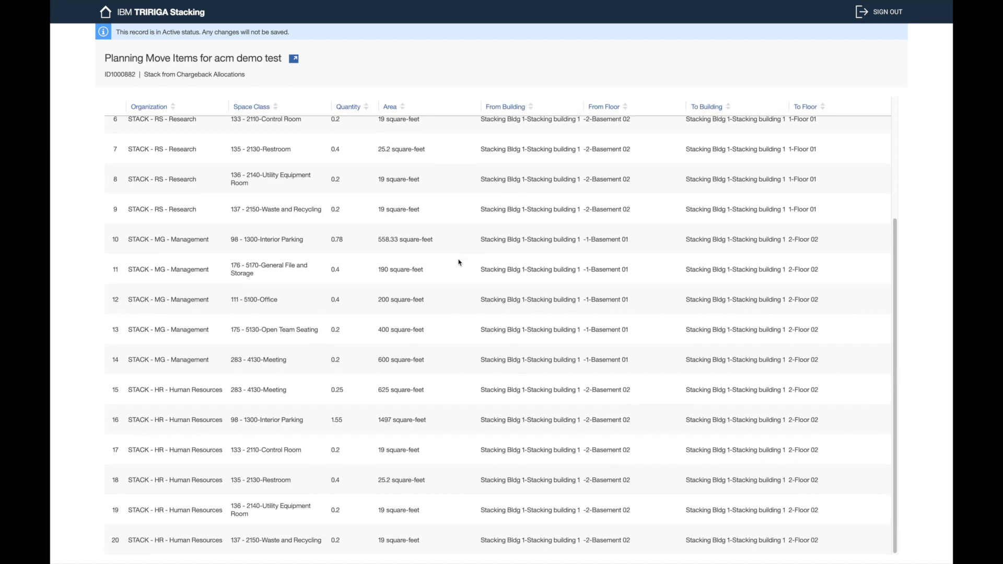
scroll(459, 262, up, 3)
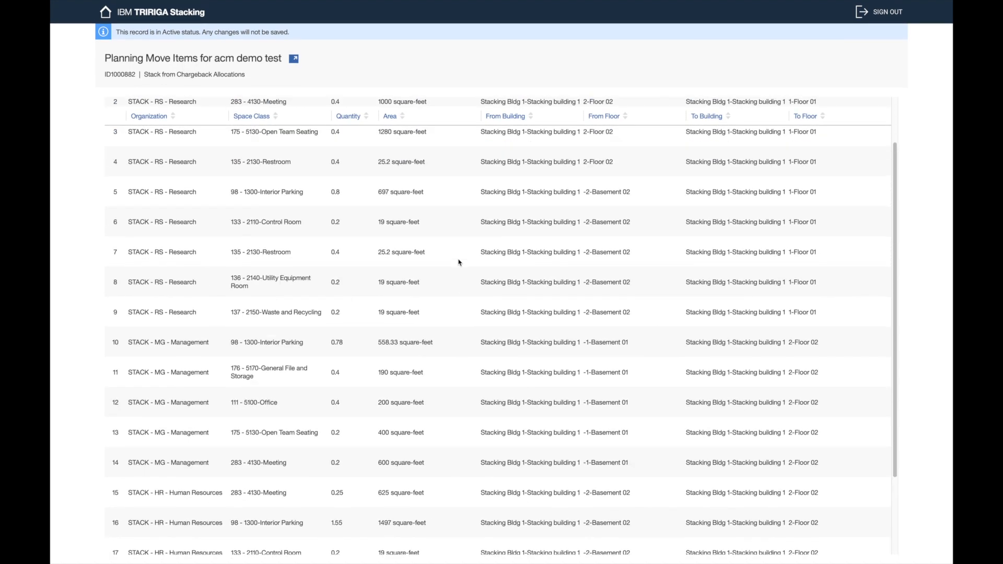
scroll(459, 263, down, 3)
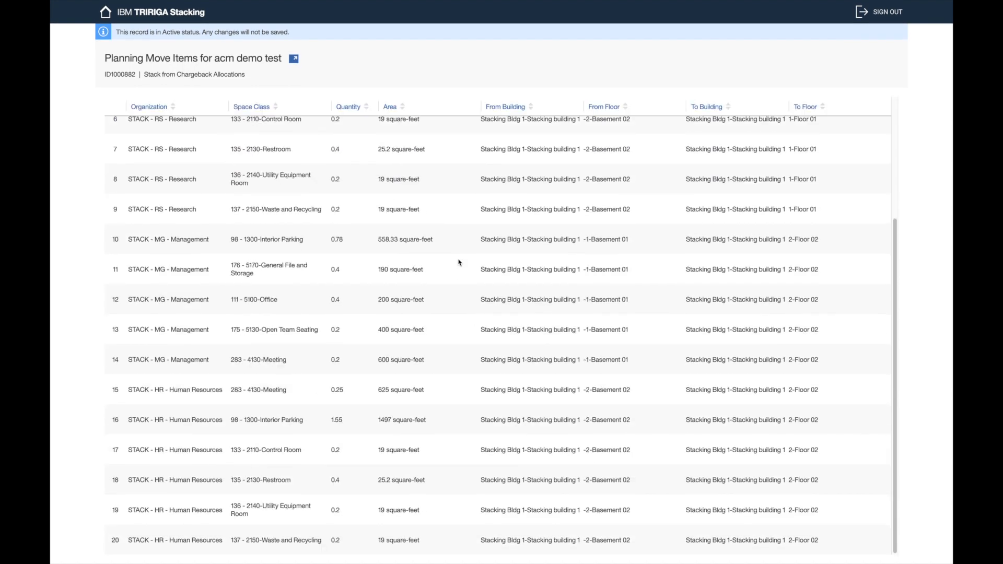
scroll(459, 261, up, 3)
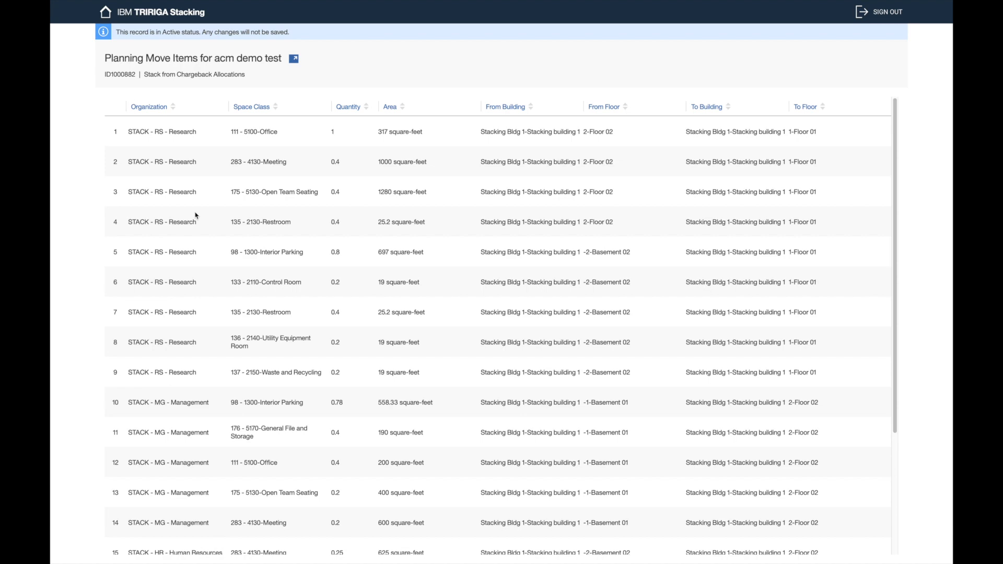
scroll(195, 212, down, 3)
scroll(195, 212, up, 3)
click(105, 11)
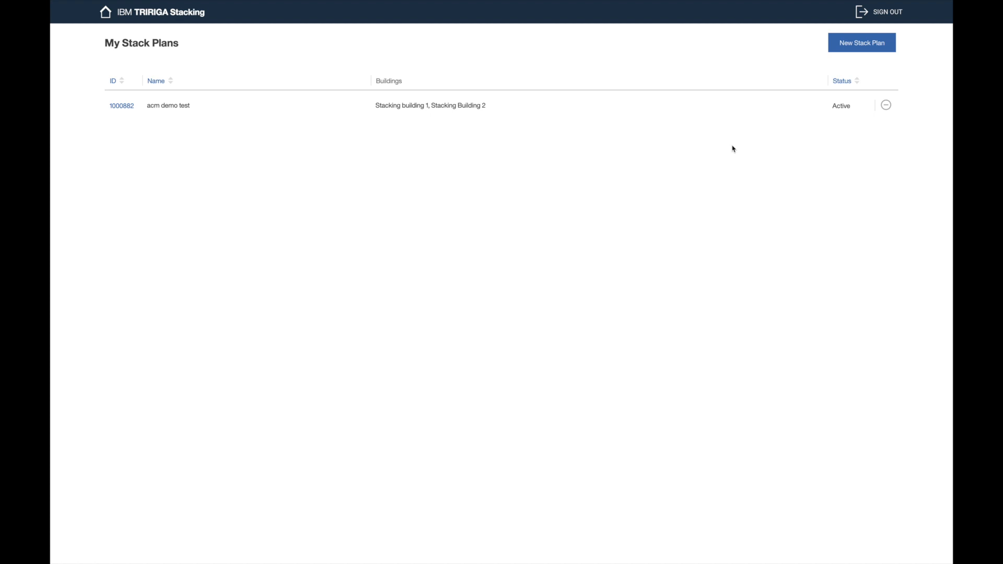
click(774, 112)
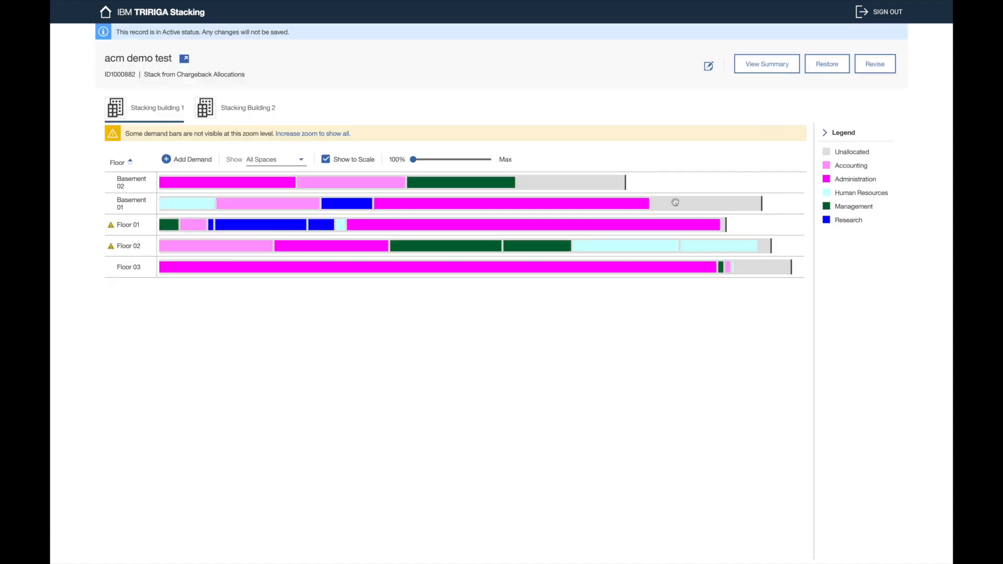
click(773, 64)
scroll(488, 297, down, 1)
scroll(488, 297, down, 3)
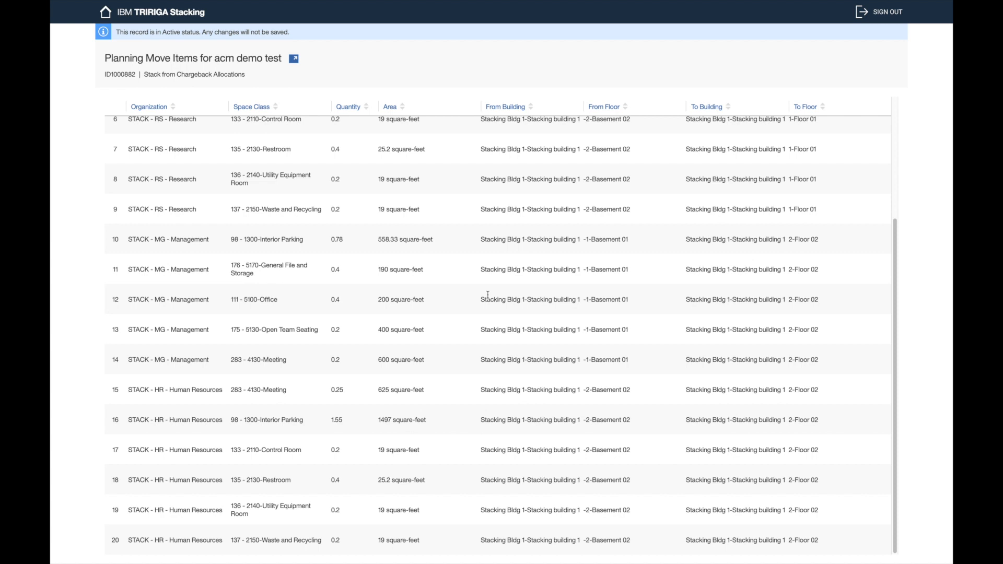
scroll(487, 295, up, 3)
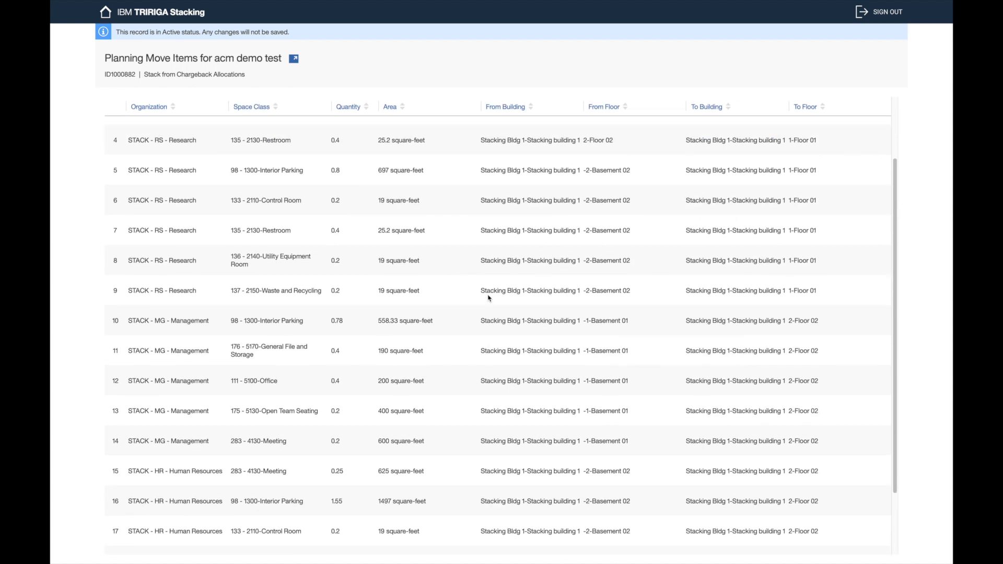